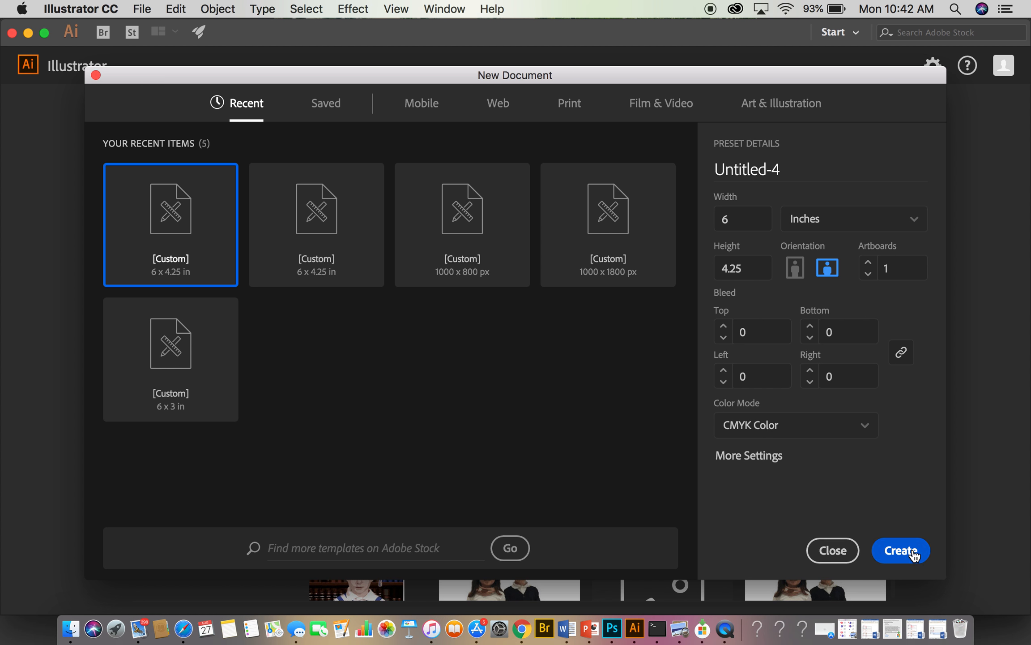
Step: Create a 6 x 4.25 inch landscape CMYK document with one artboard and clear the open Color and Layers panel groups off the canvas
click(913, 551)
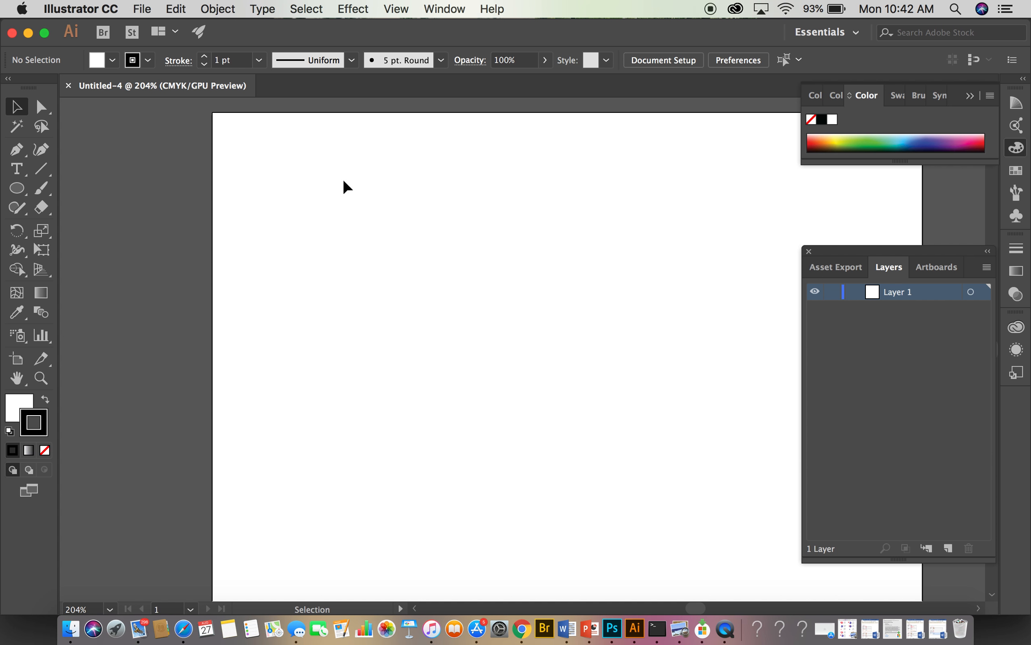
click(987, 252)
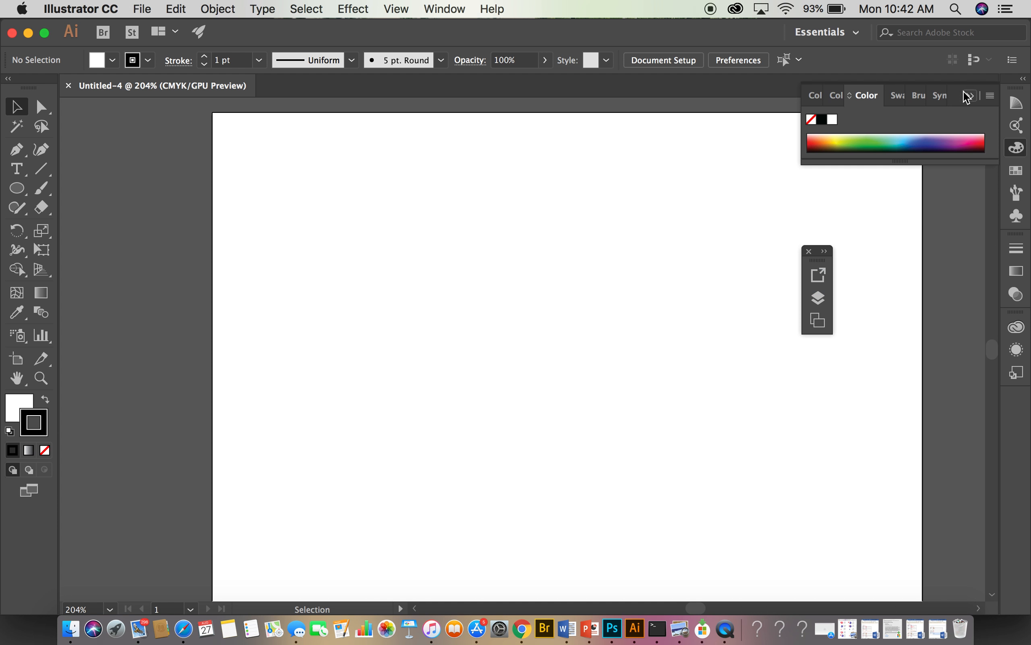
click(968, 96)
click(807, 251)
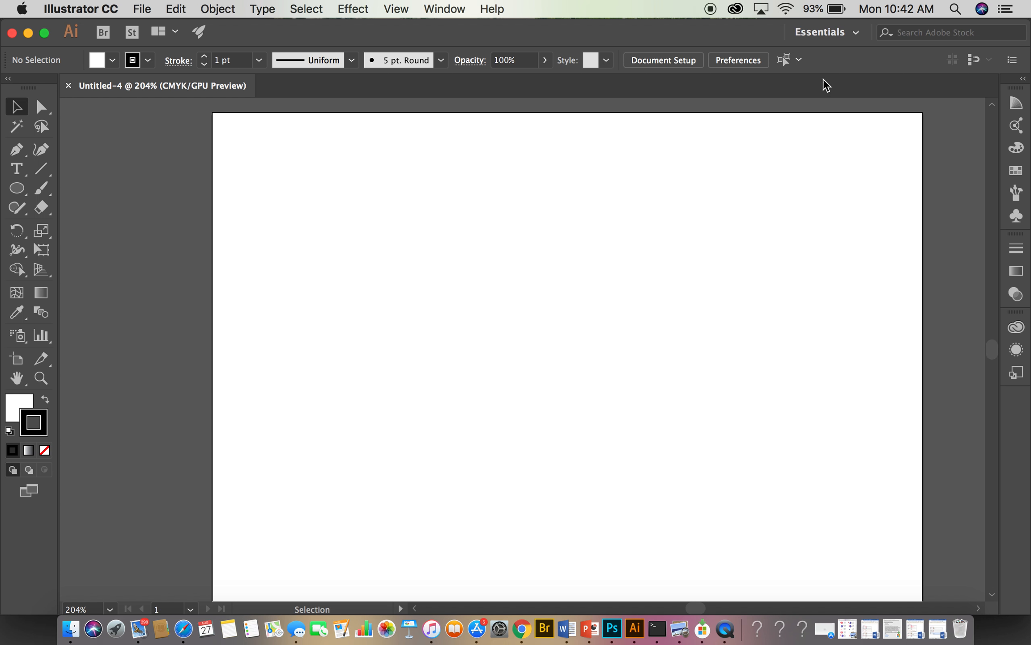
Step: Reset the Essentials workspace to its default layout and collapse the open Libraries panel
click(839, 32)
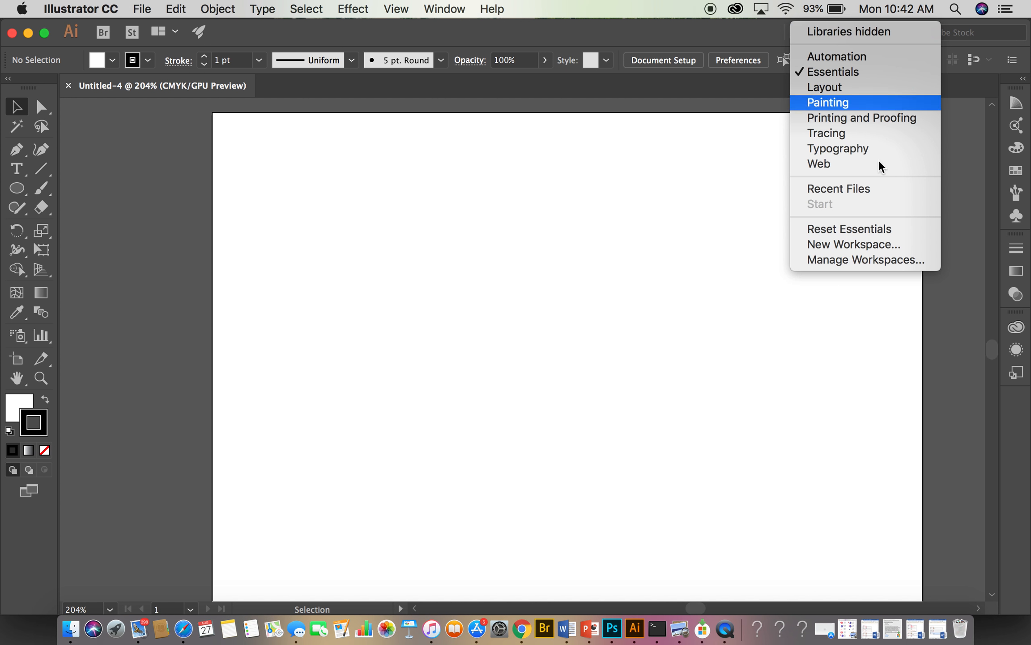
click(885, 230)
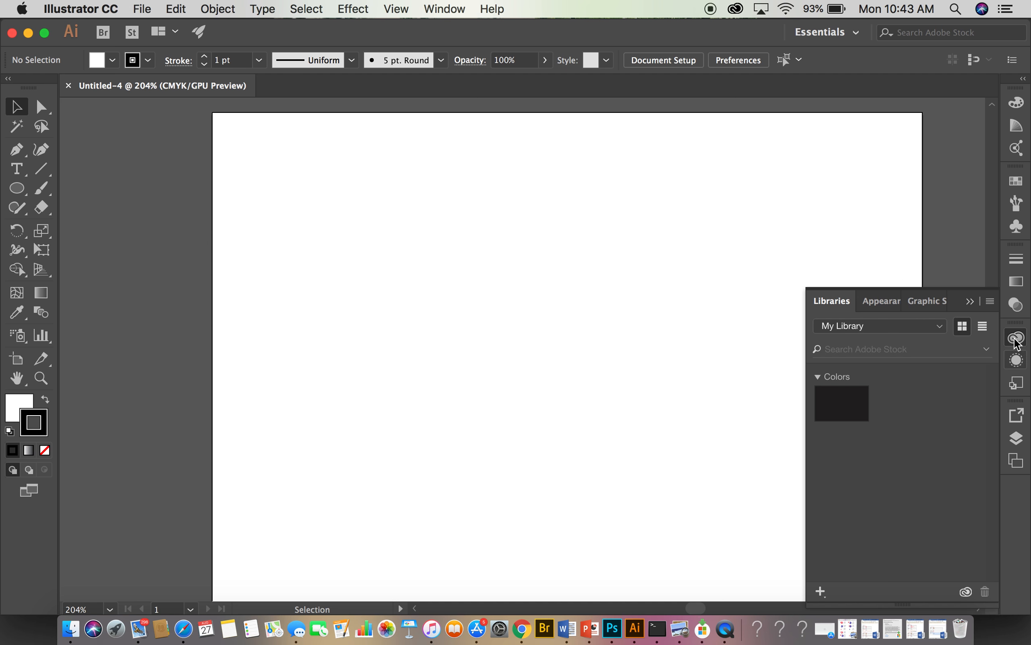
click(970, 302)
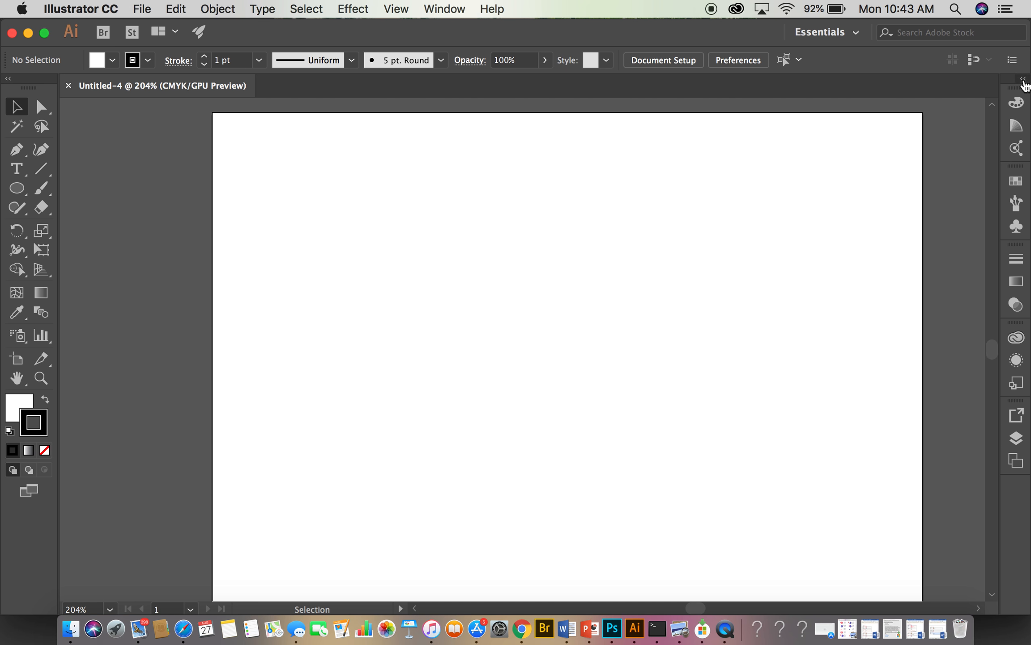
Step: Preview the docked panels in expanded form, collapse them again, and view the Color, Color Guide and Color Themes panels
click(1023, 80)
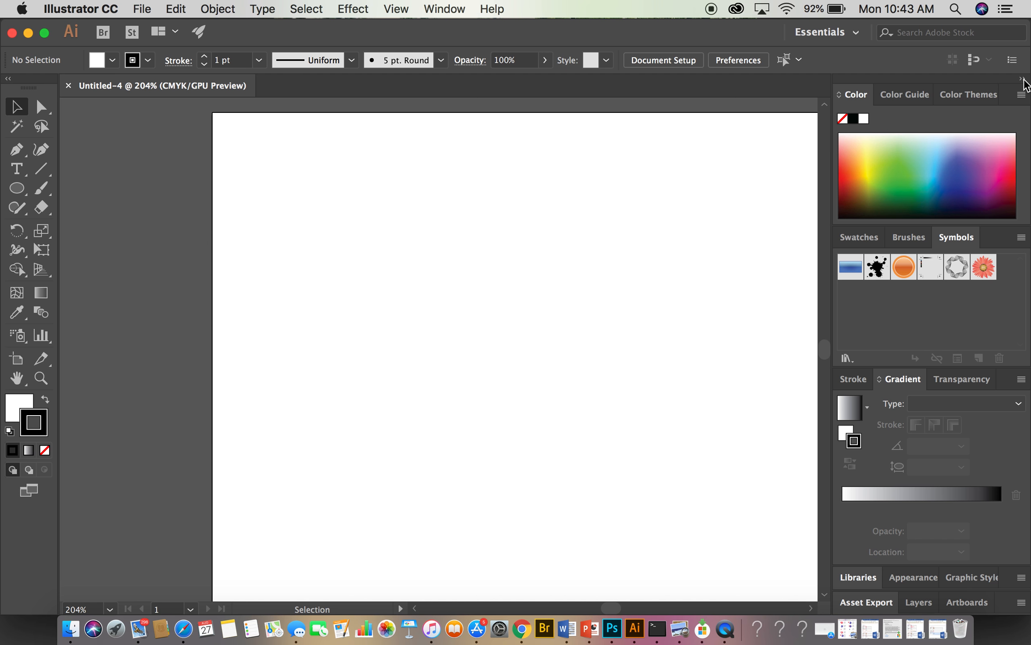
click(1024, 80)
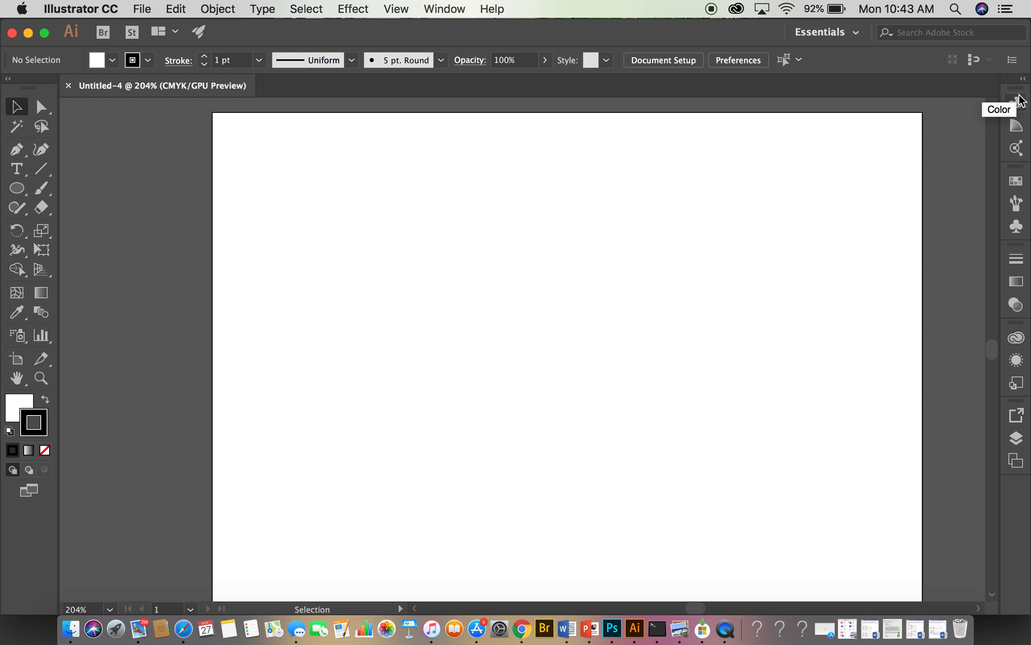
click(1020, 105)
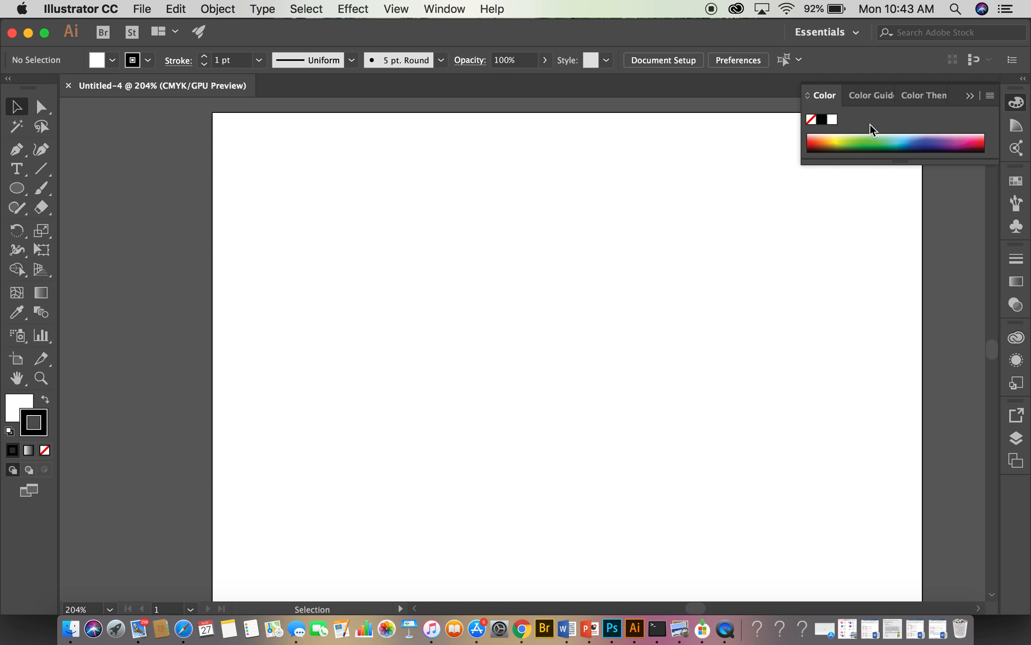
click(870, 99)
click(924, 101)
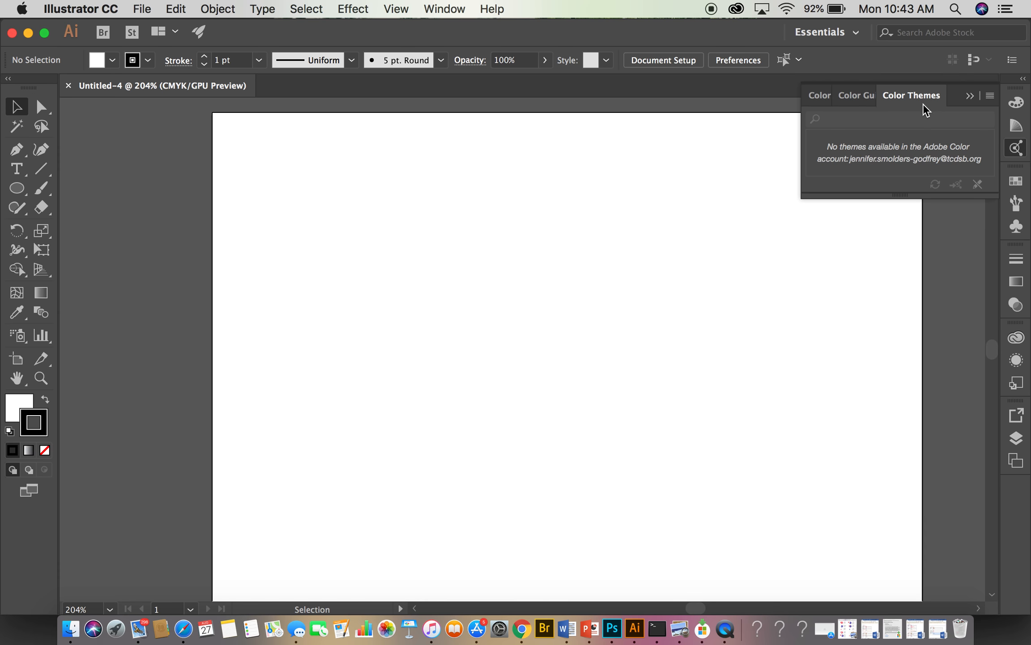
click(972, 95)
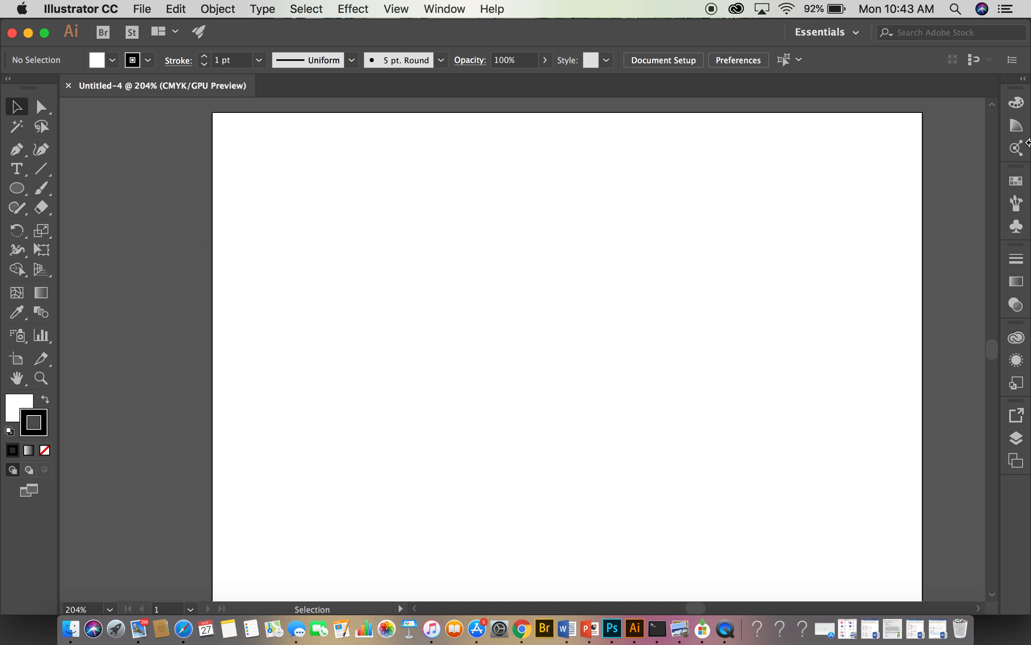
Step: Look through the Color Guide, Color Themes, Swatches, Brushes and Symbols panels and collapse them
click(1023, 126)
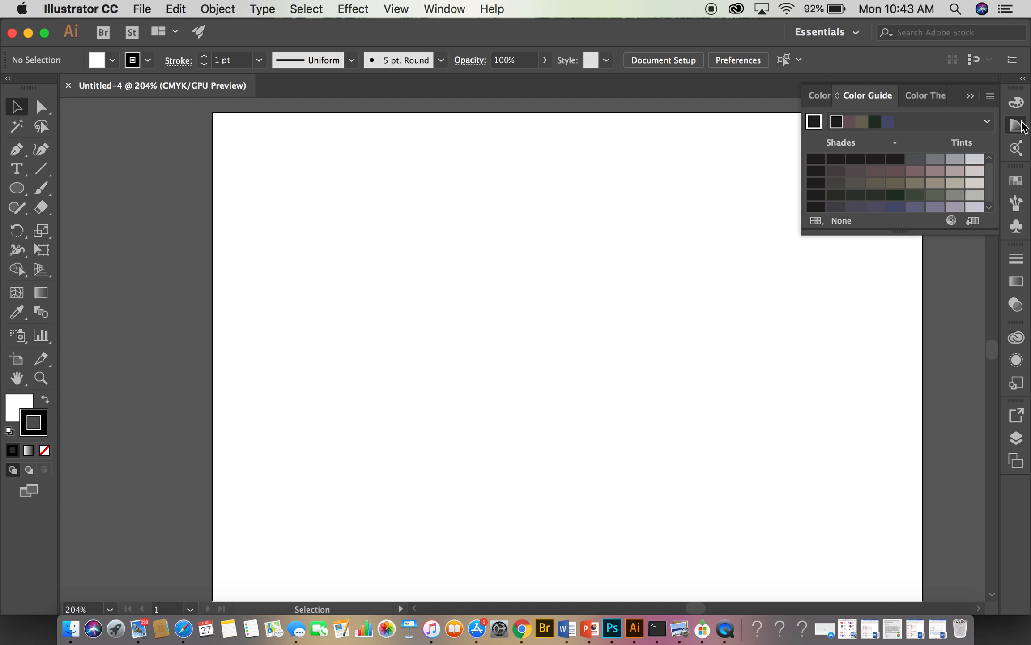
click(1016, 148)
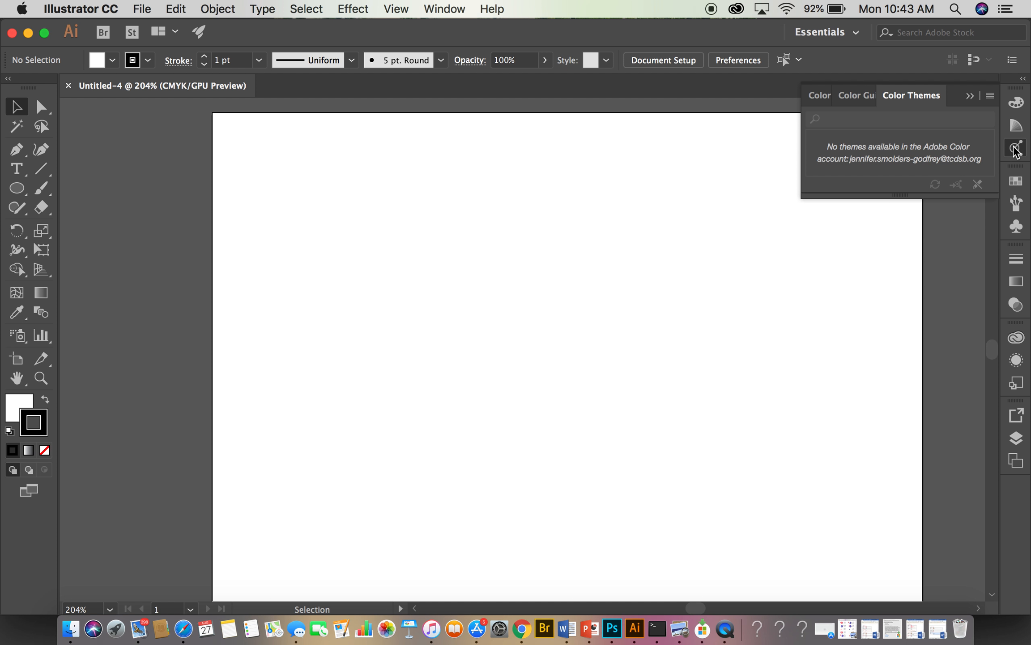
click(1015, 183)
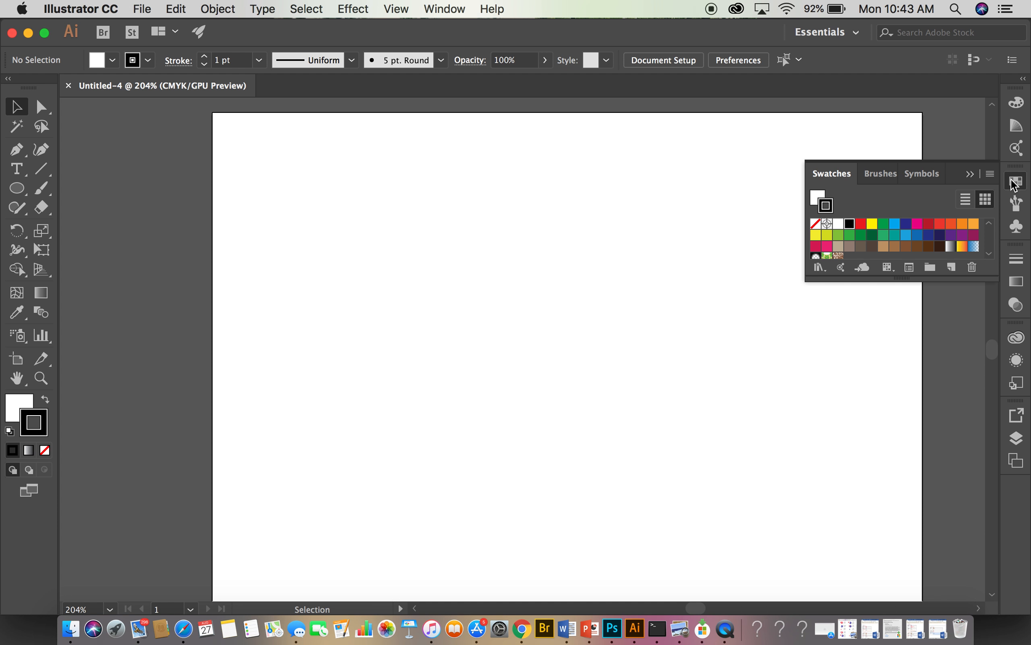
click(878, 174)
click(925, 175)
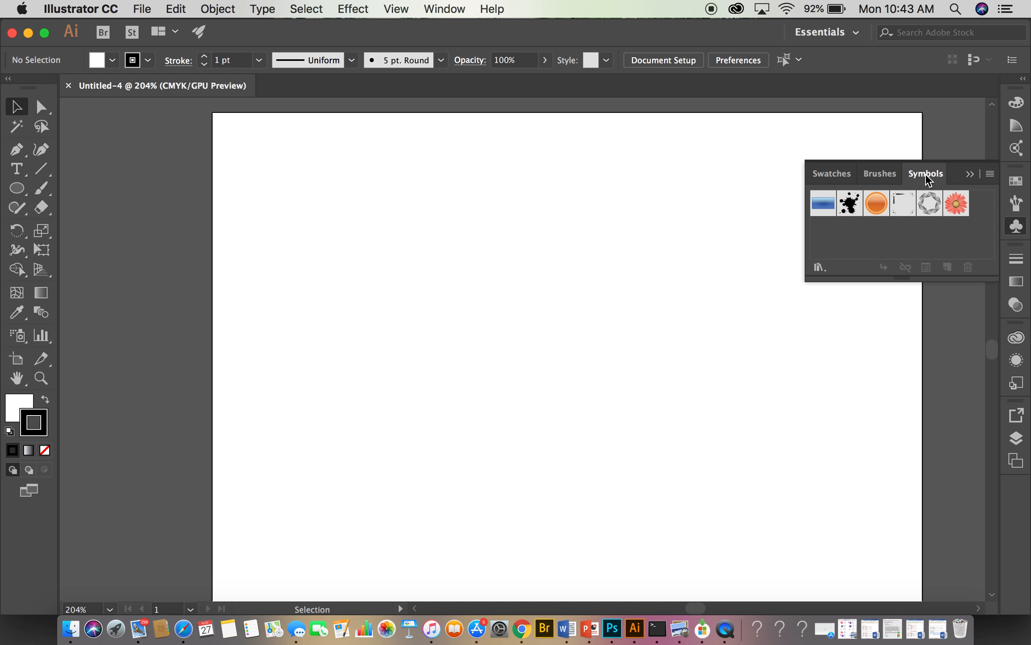
click(971, 174)
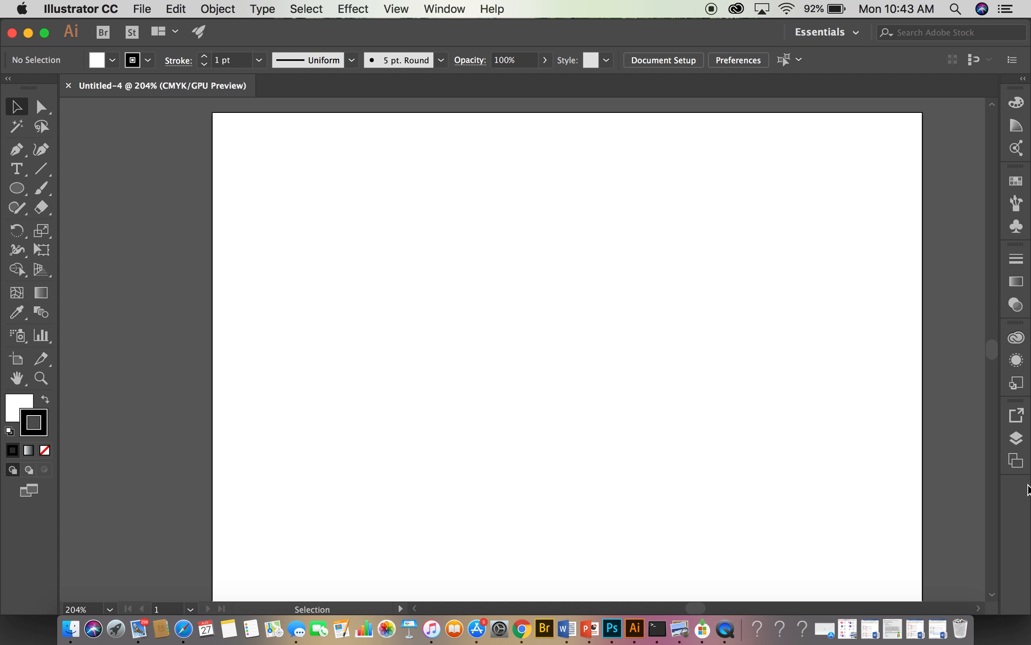
Step: Show the Layers panel, float its panel group over the canvas, and return the group to the dock
click(1016, 461)
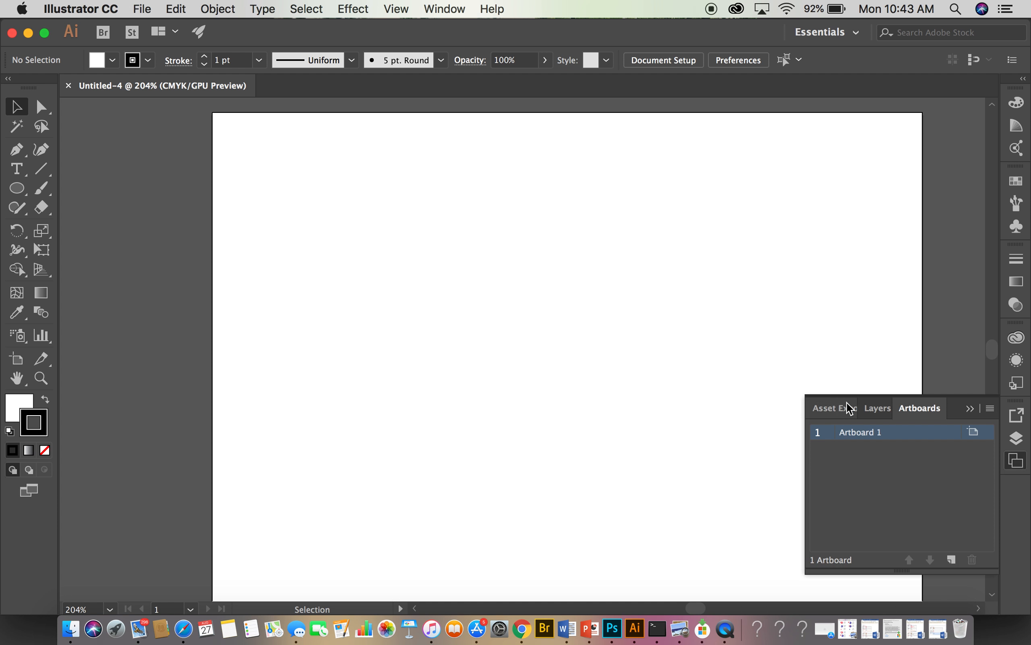
click(884, 413)
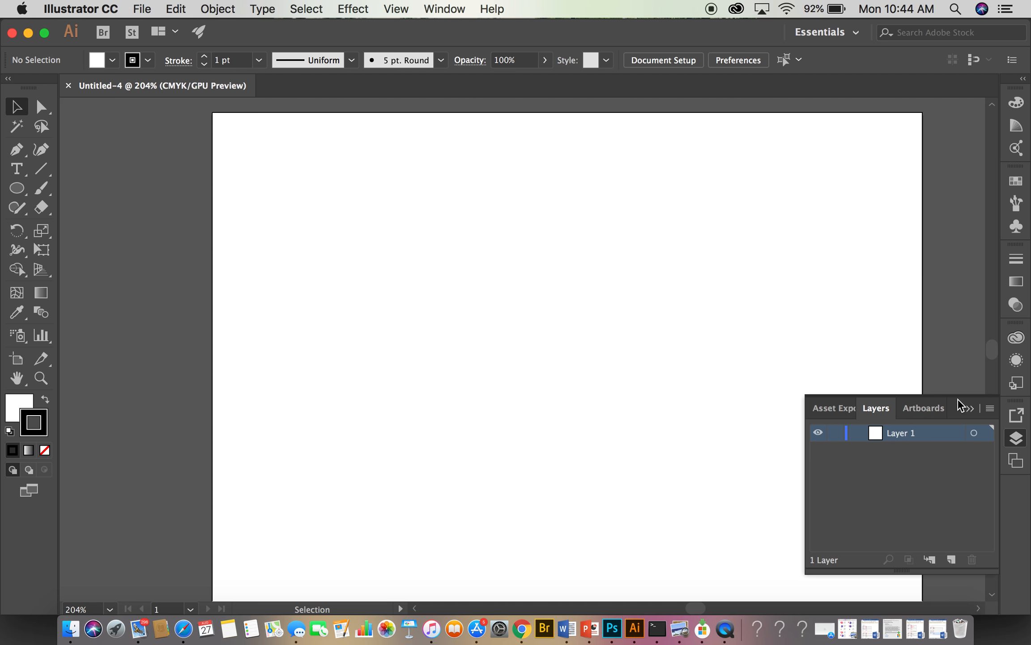
drag(962, 407, 838, 316)
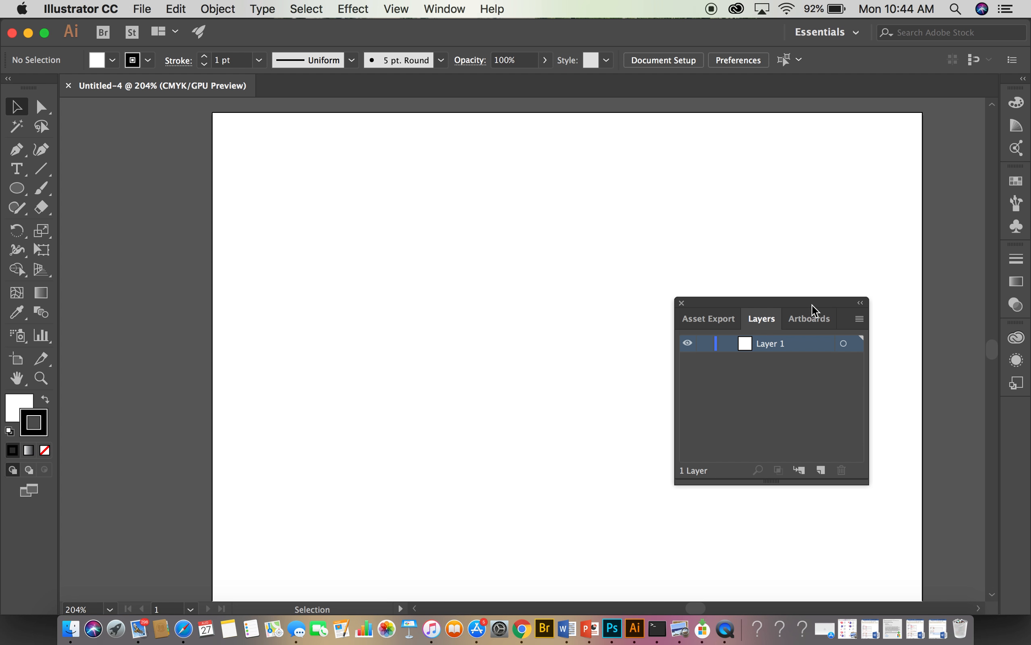
drag(812, 309, 1011, 425)
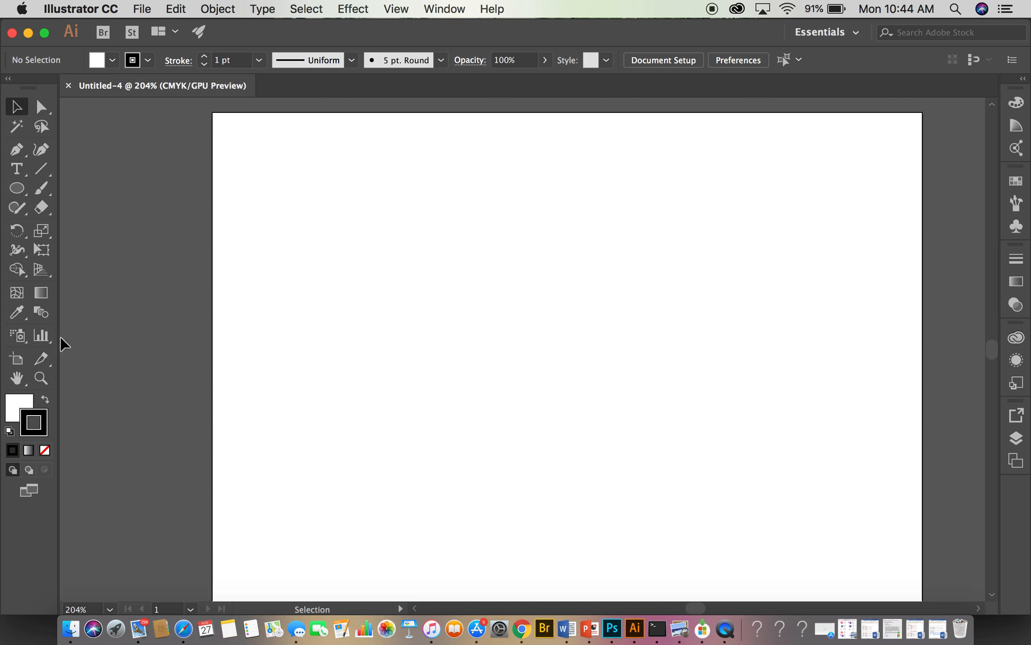
Step: Undock the toolbar, switch it between single-column and two-column layouts, and leave it floating beside the canvas in two columns
mouse_move(50, 99)
mouse_down()
mouse_move(196, 190)
mouse_move(115, 161)
mouse_move(39, 107)
mouse_up()
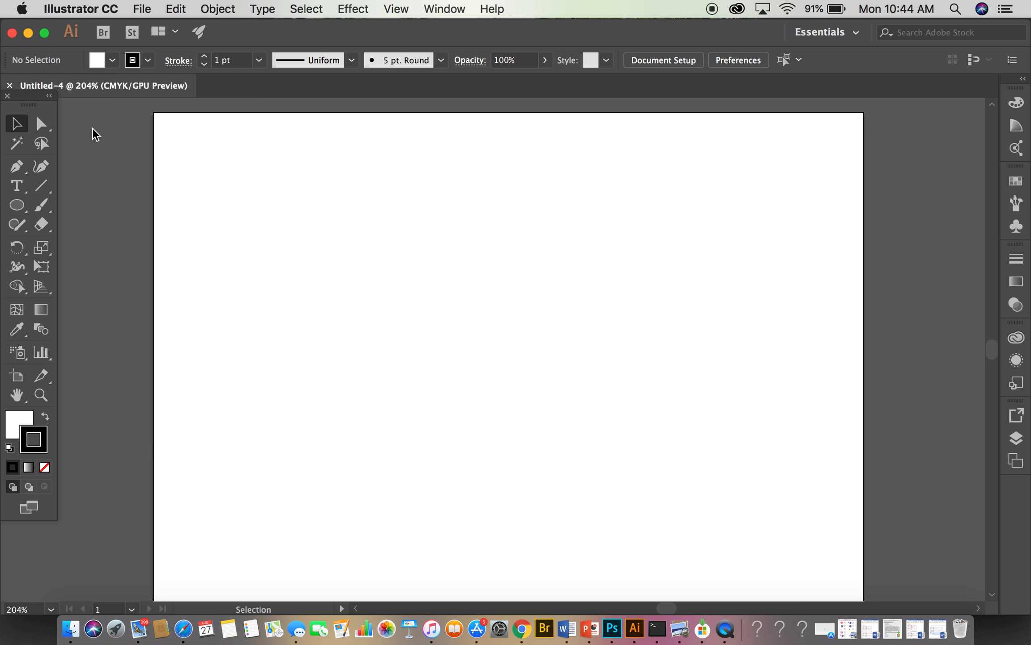
click(49, 96)
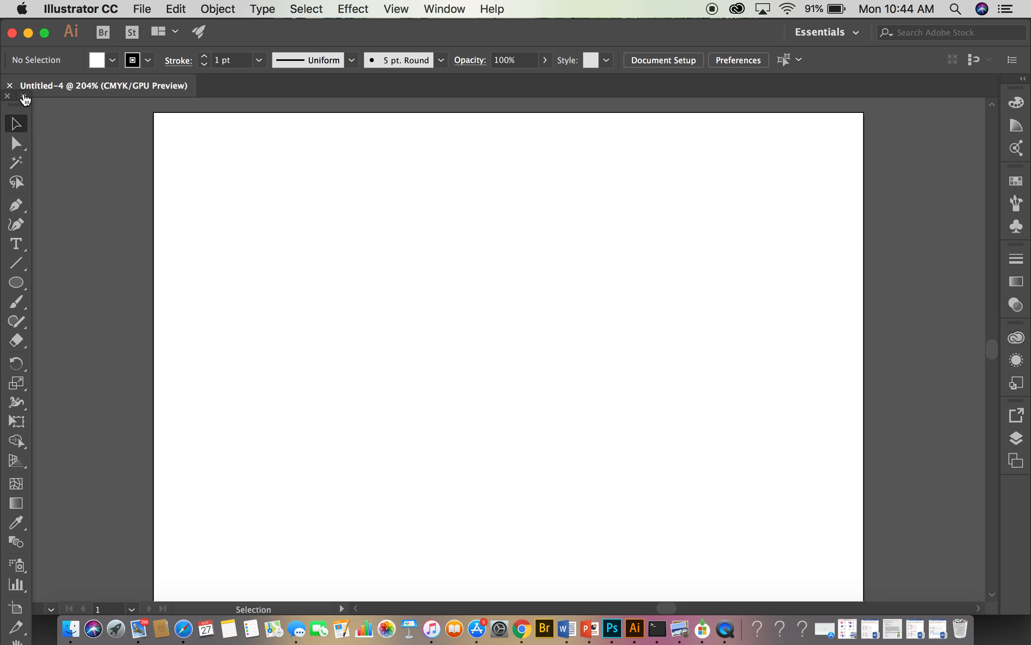
click(24, 97)
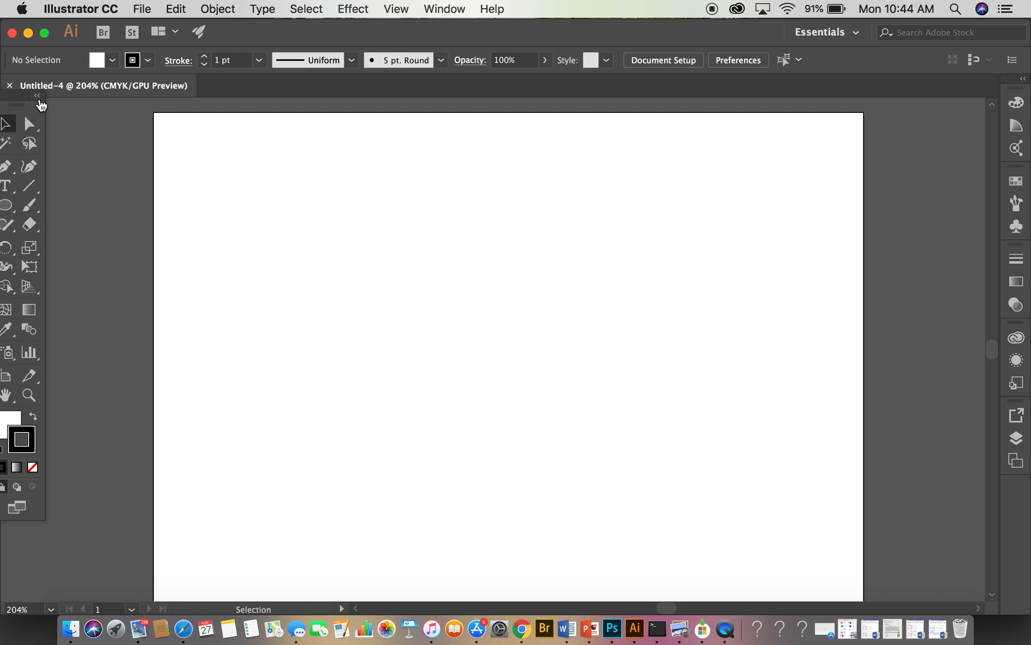
click(39, 99)
click(27, 98)
mouse_move(40, 110)
mouse_down()
mouse_move(76, 129)
mouse_move(43, 101)
mouse_move(45, 130)
mouse_move(42, 118)
mouse_up()
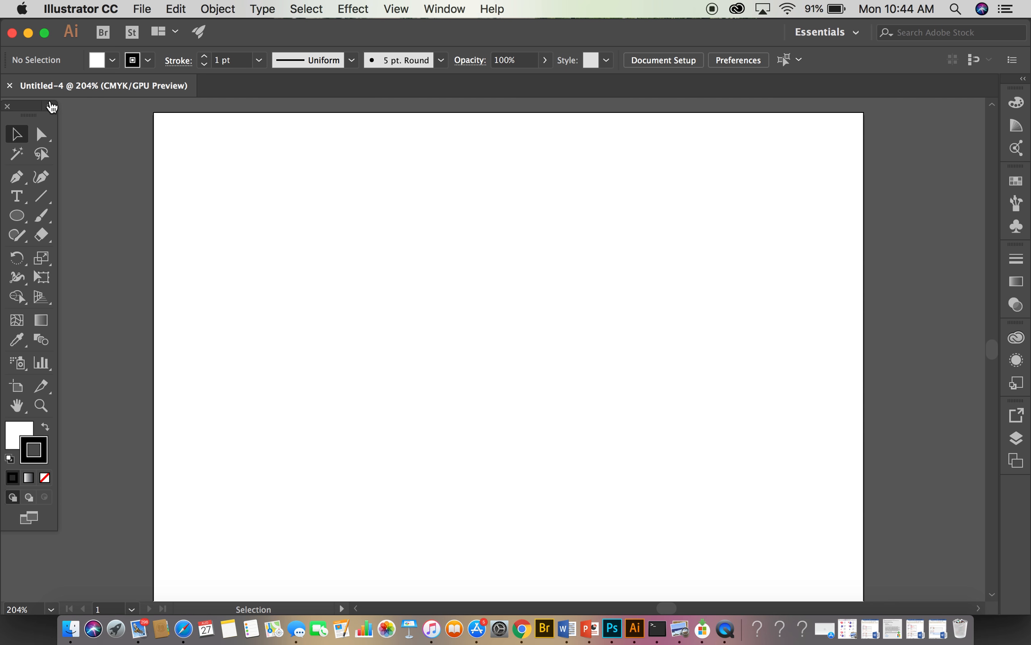
click(49, 106)
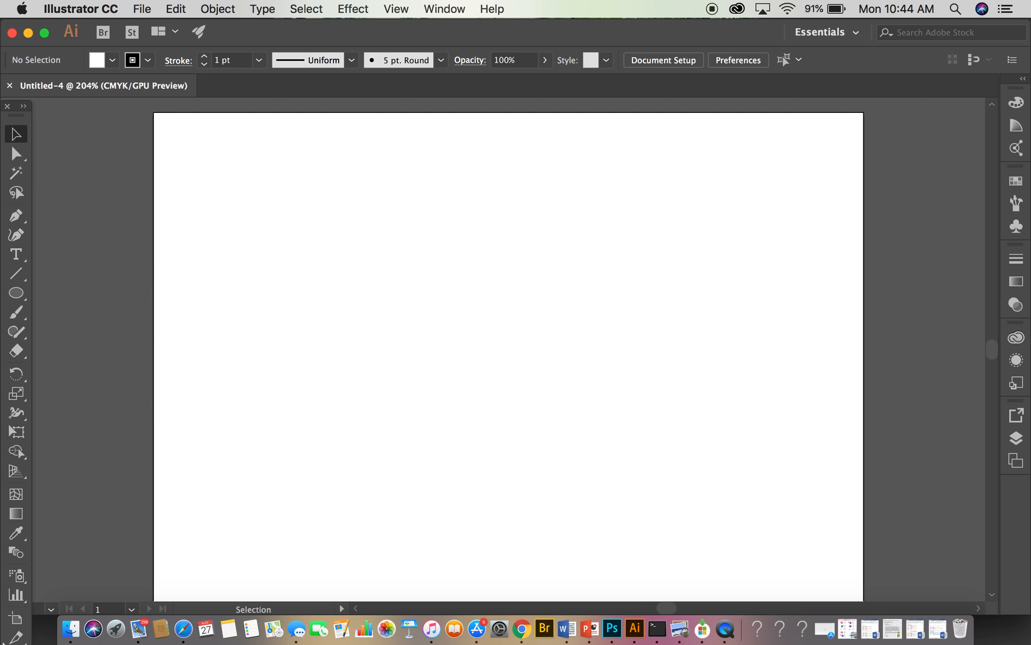
click(22, 105)
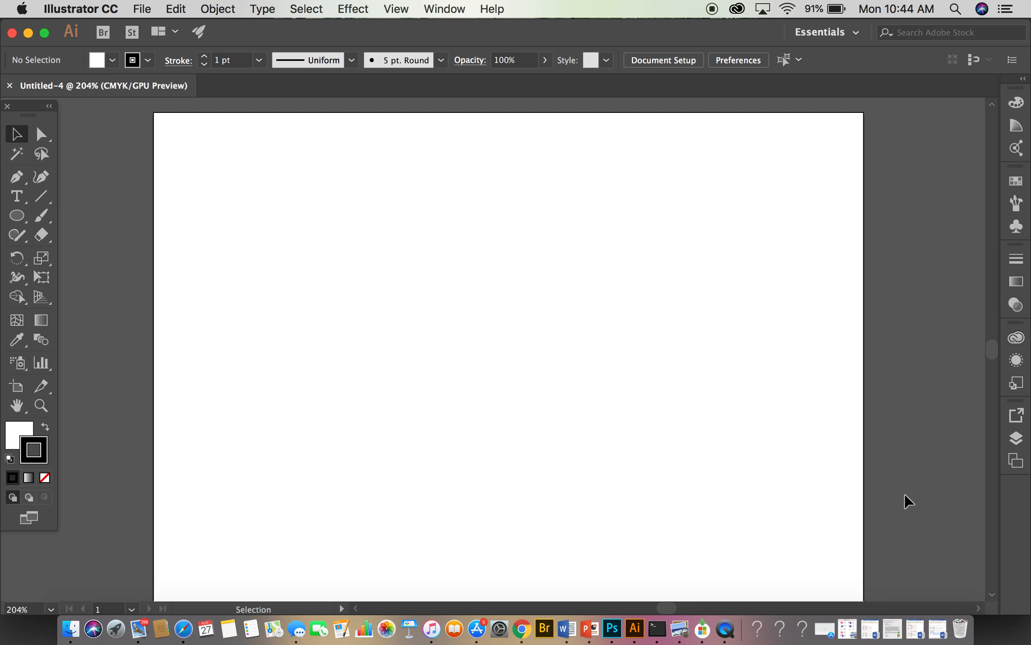
Step: Show the artboard at 100%, compare it at larger magnifications, and settle on a 150% view
key(super+1)
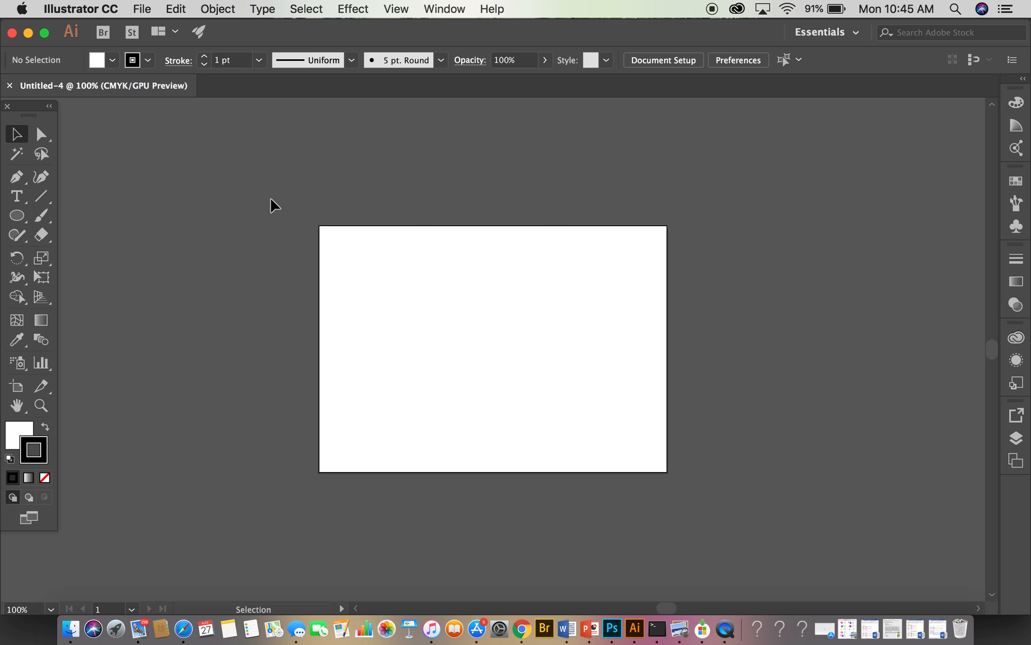
key(a)
key(super+equal)
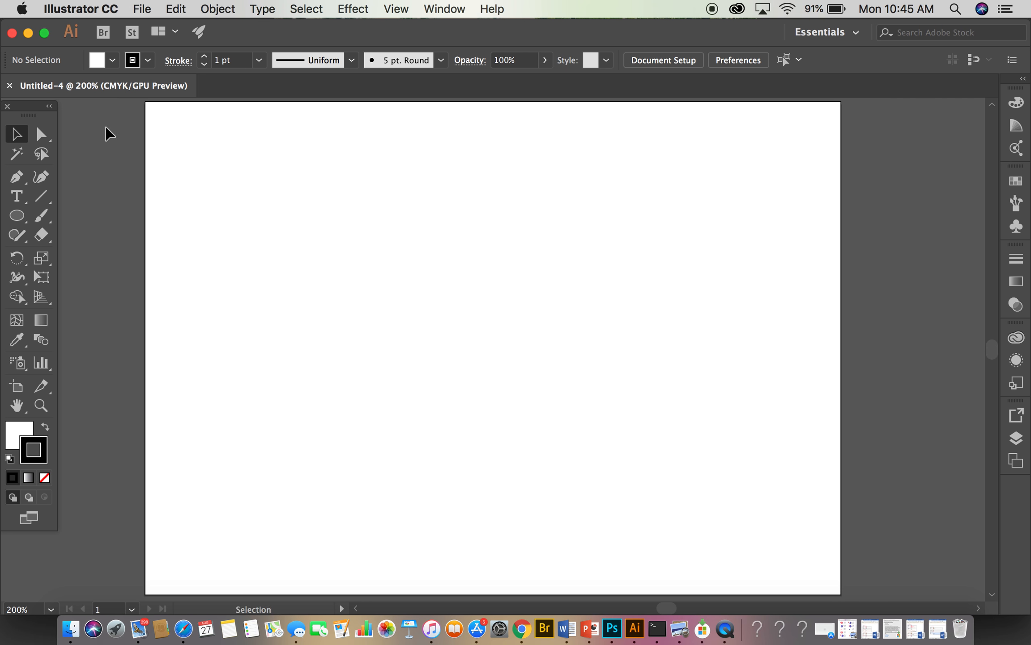
key(super+minus)
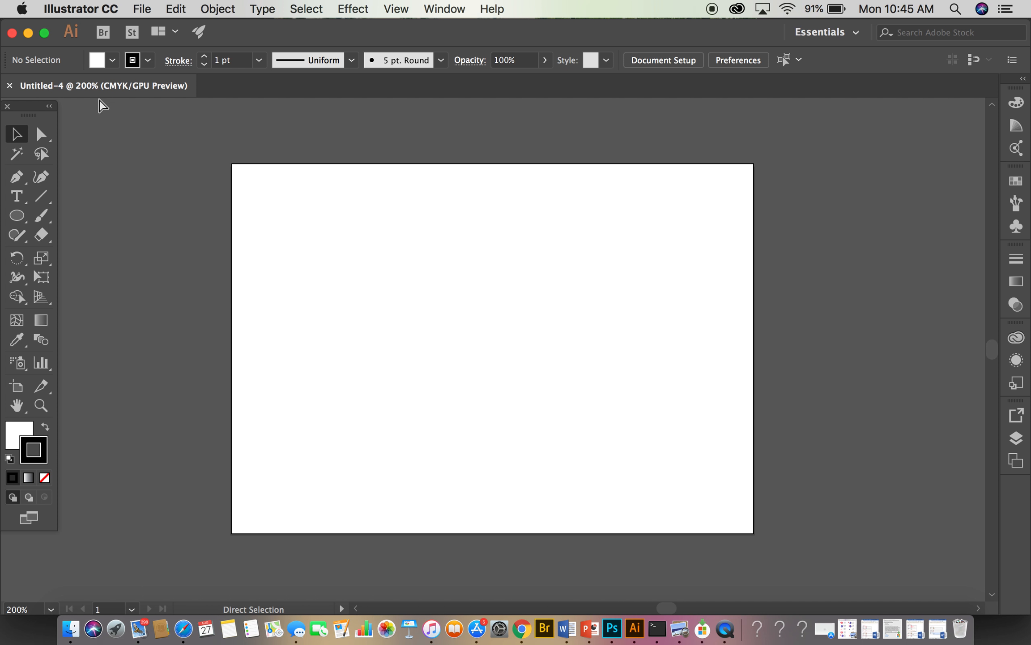
key(super+equal)
key(super+equal)
key(super+minus)
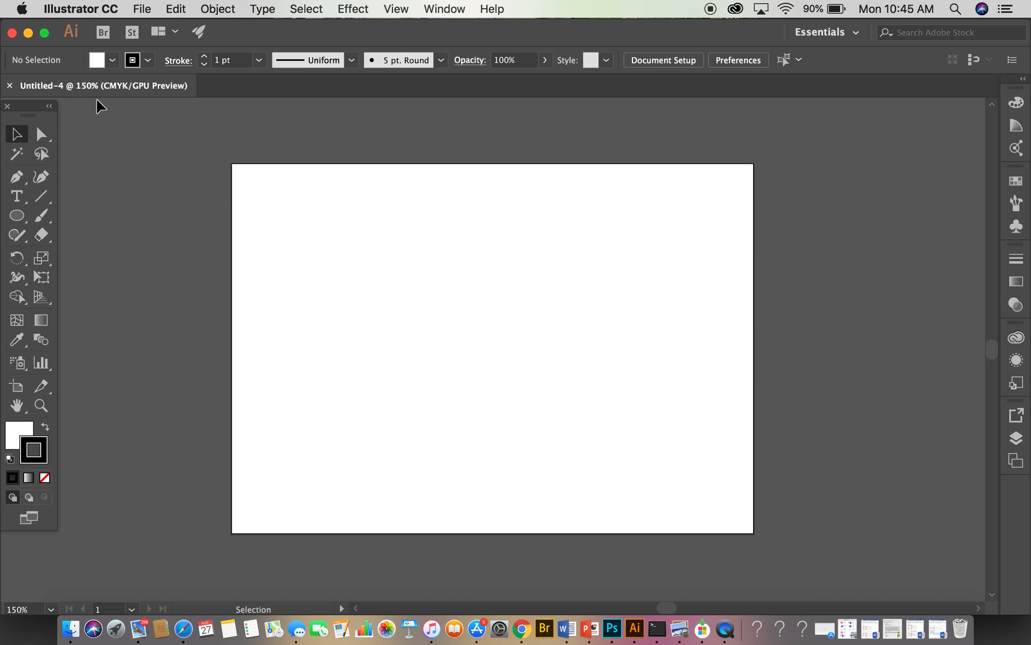
Step: Set the fill colour to a bright green chosen in the Color Picker
click(17, 433)
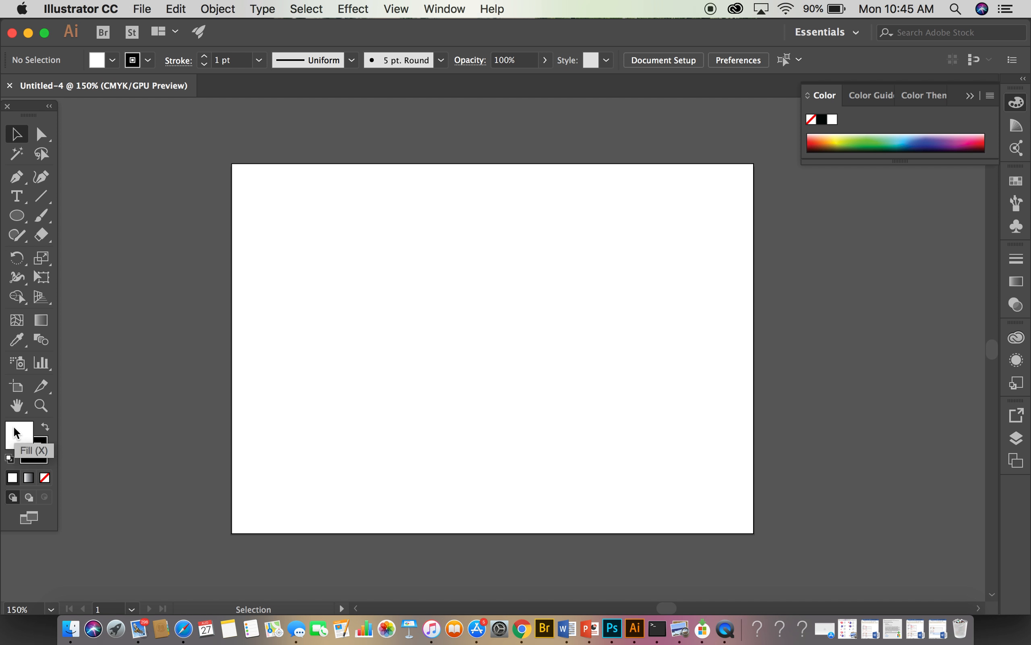
double_click(15, 433)
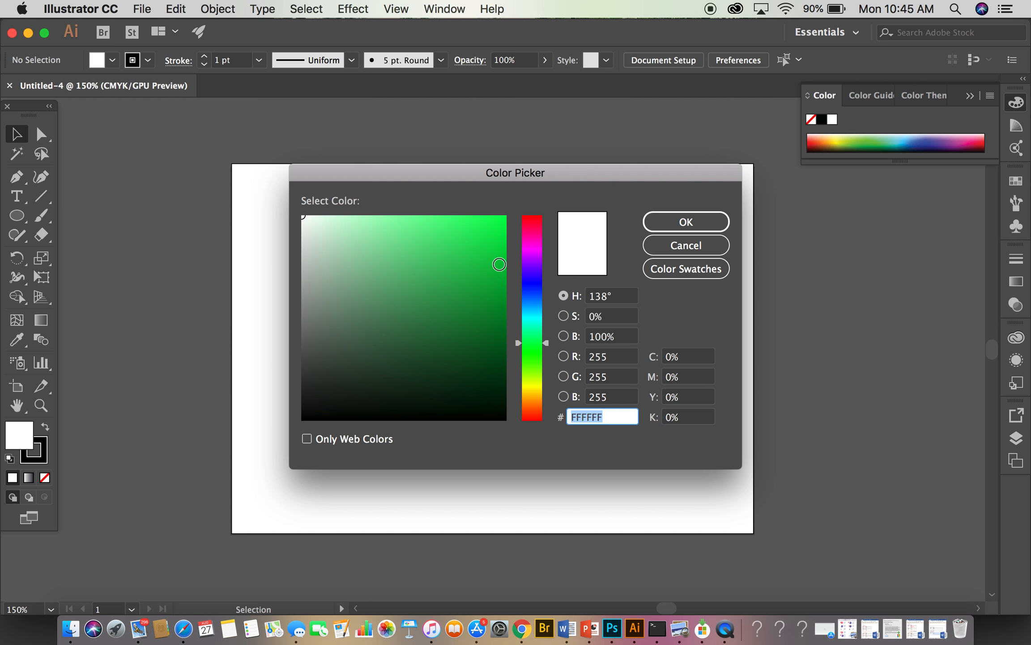
click(496, 238)
click(650, 227)
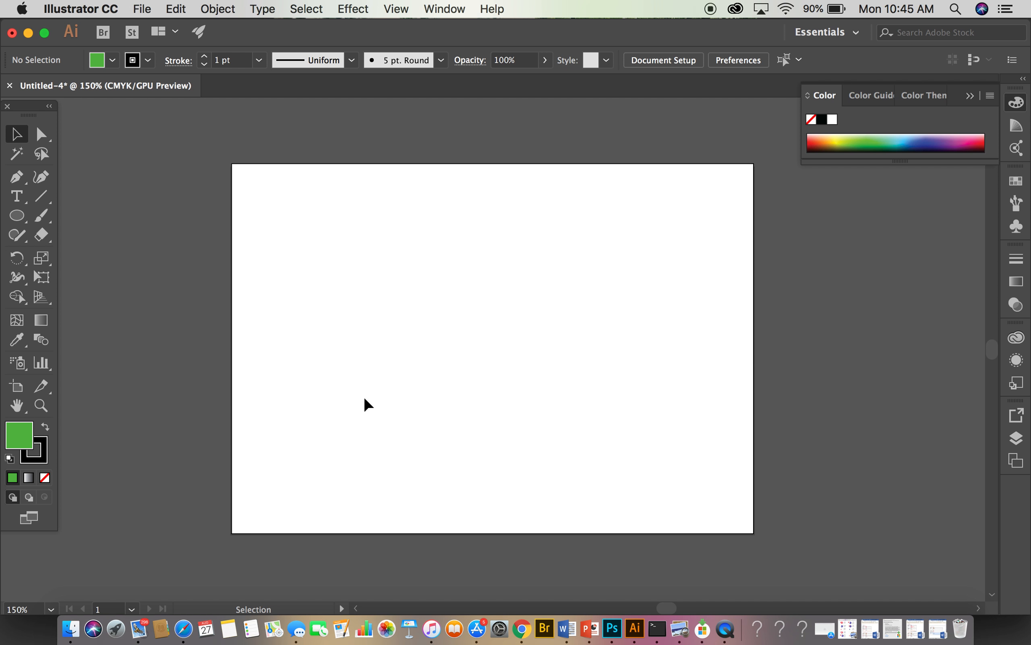
Step: Make the stroke active and set its colour to crimson red (#DA1D43) in the Color Picker
click(36, 461)
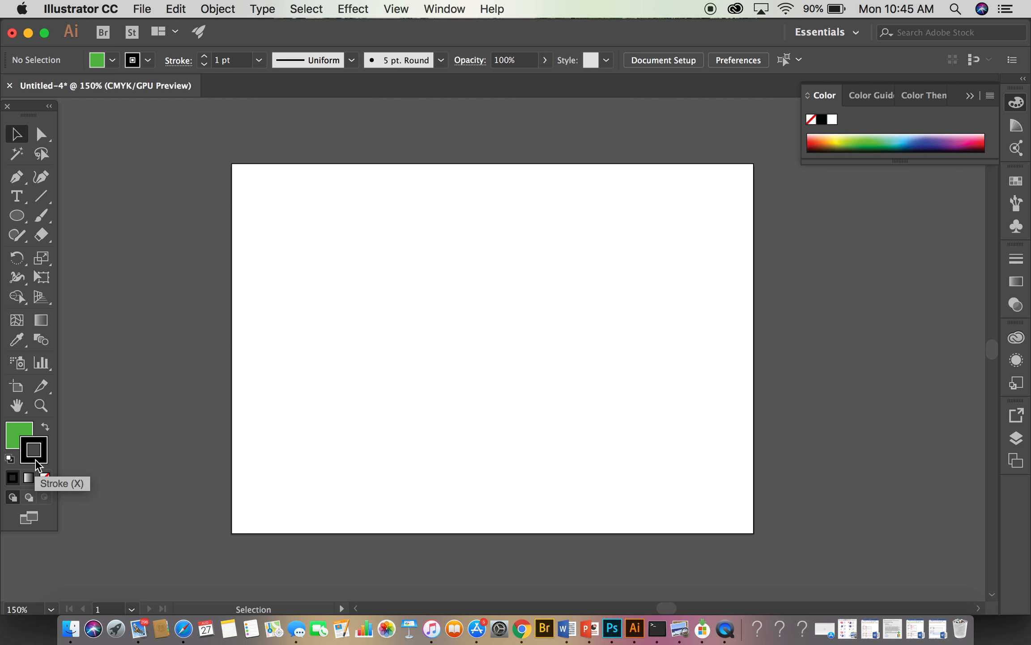
double_click(36, 464)
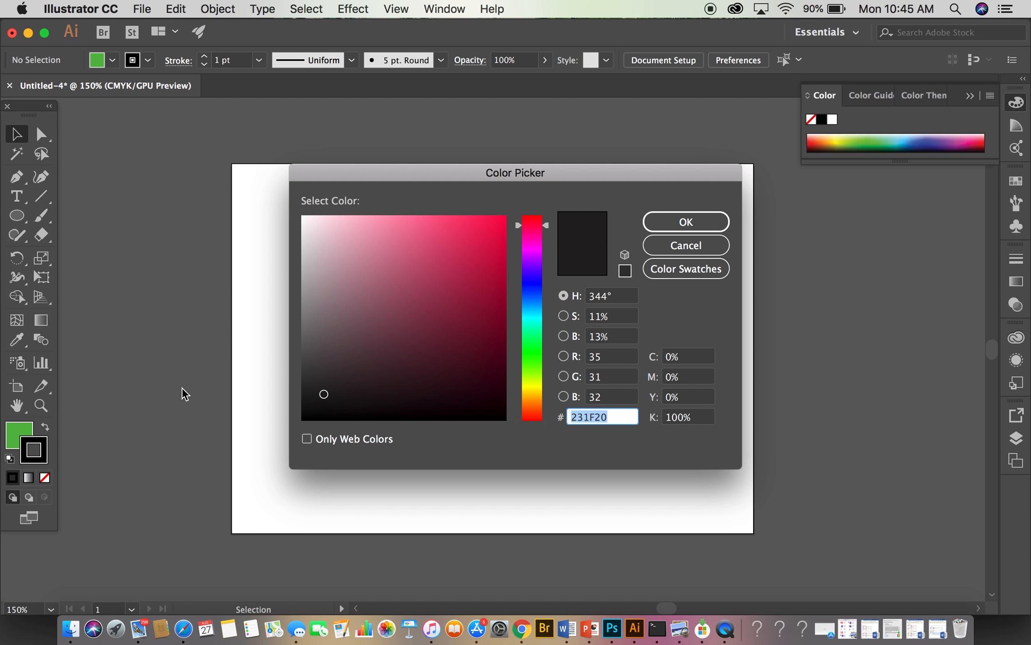
click(506, 243)
click(666, 224)
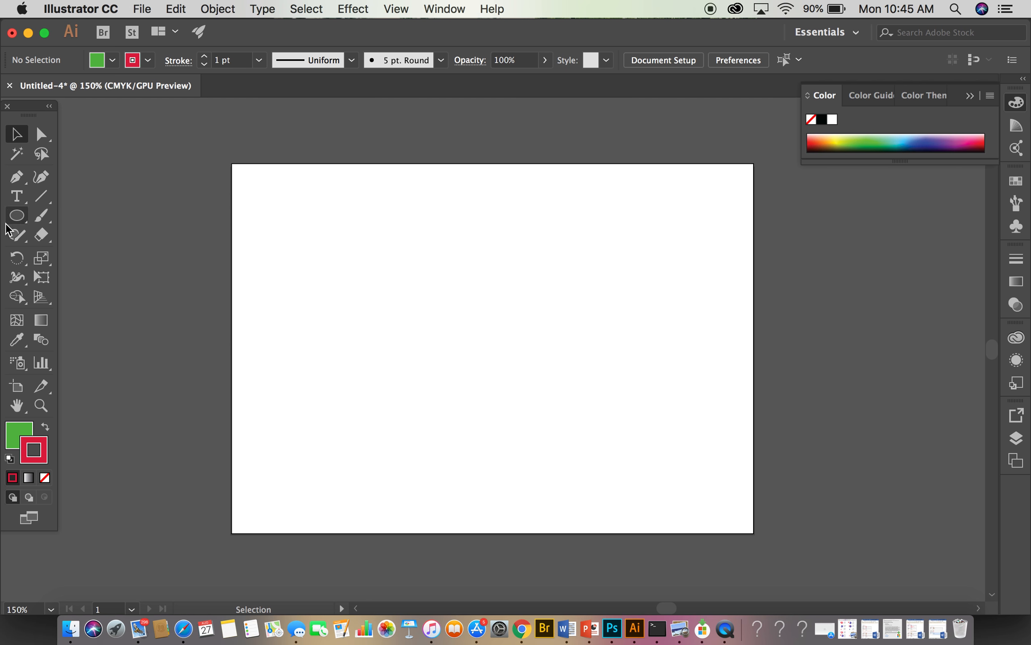
Step: Draw a rectangle about 2.25 in wide and 1.8 in high in the upper-left part of the artboard
click(18, 217)
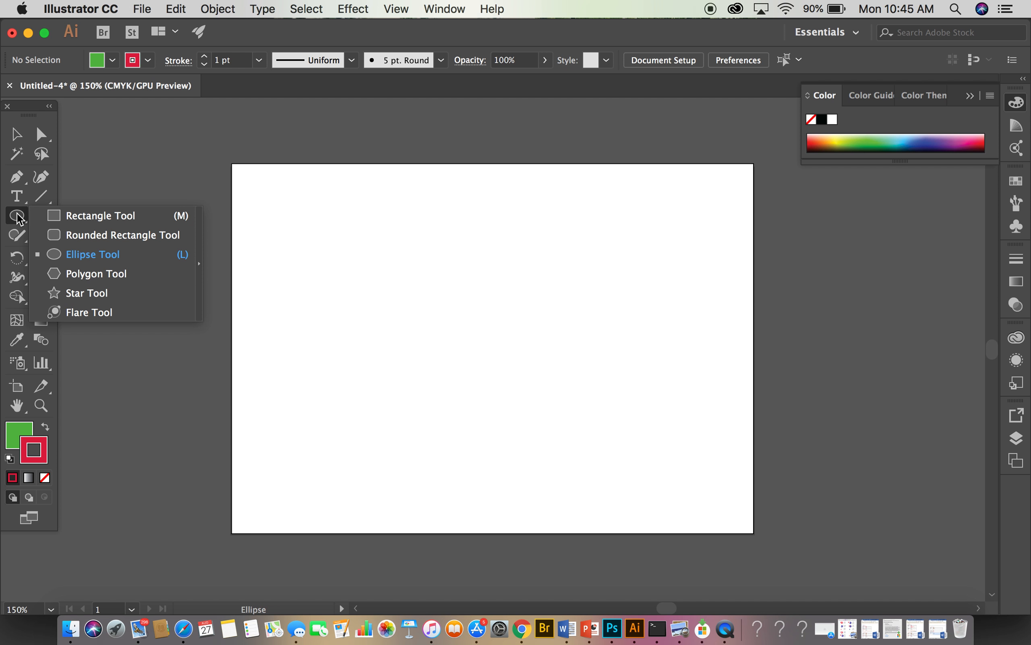
click(97, 219)
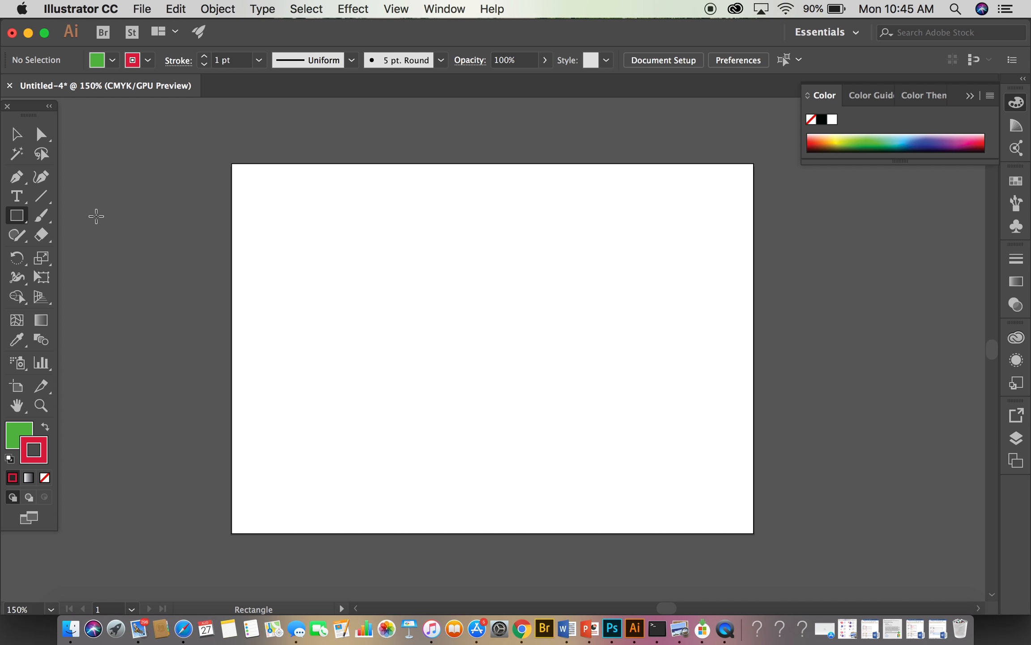
mouse_move(310, 207)
mouse_down()
mouse_move(348, 279)
mouse_move(506, 363)
mouse_up()
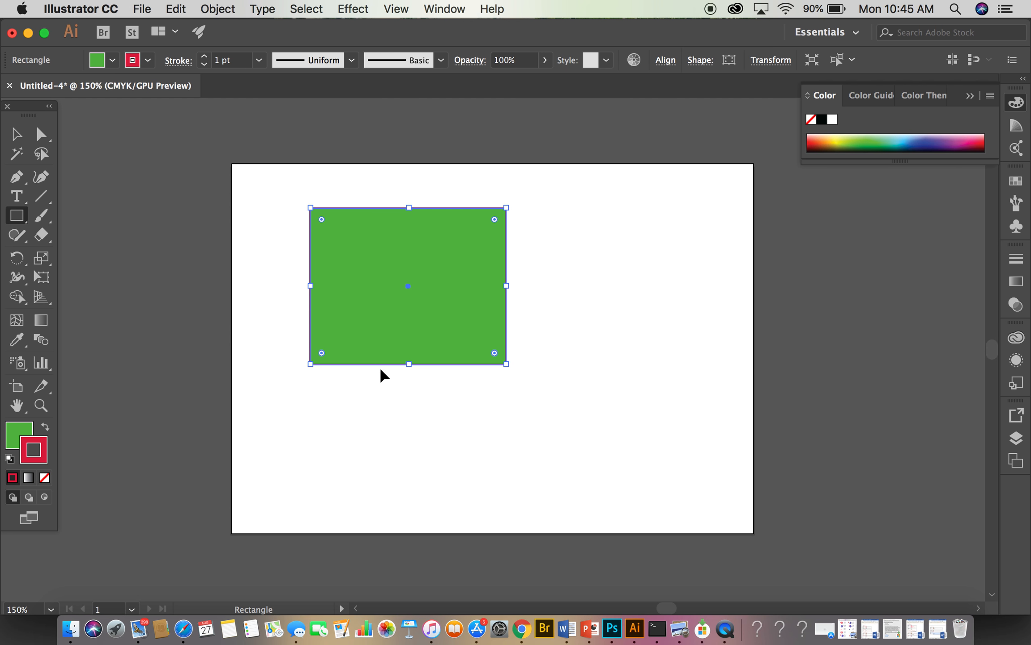
key(super+equal)
key(super+equal)
key(super+equal)
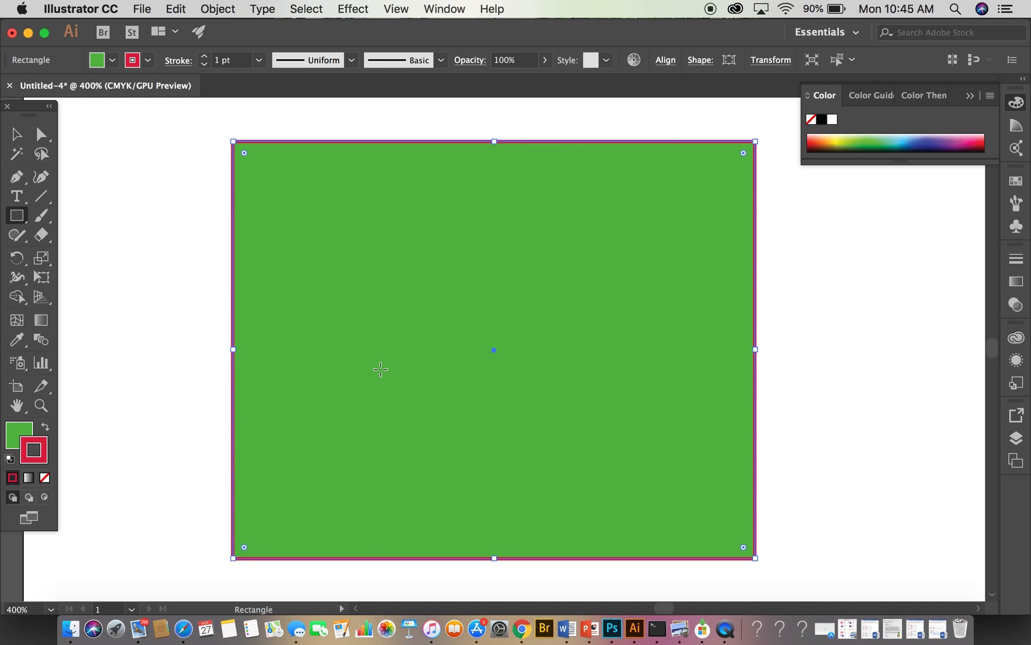
key(super+minus)
key(super+minus)
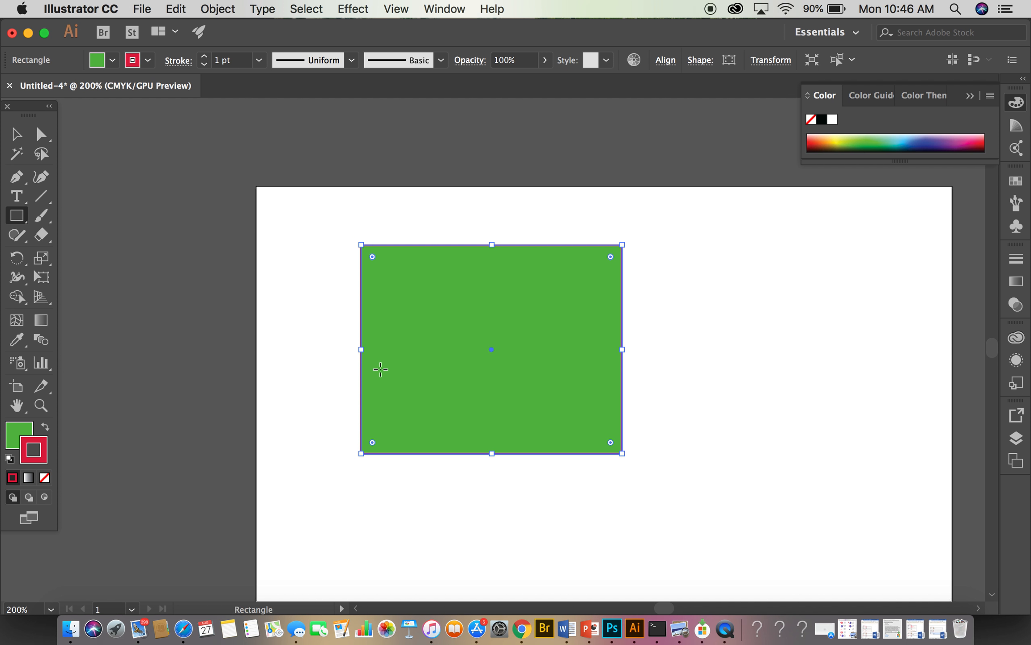
key(super+minus)
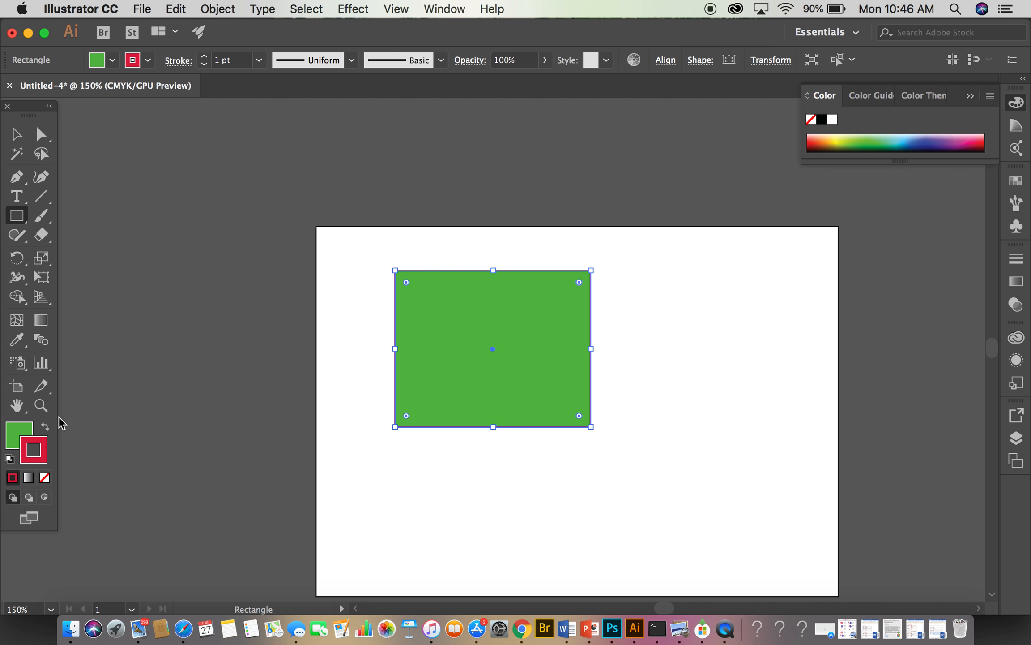
Step: Change the rectangle's fill to pinkish red (#D71B5D) in the Color Picker
double_click(15, 435)
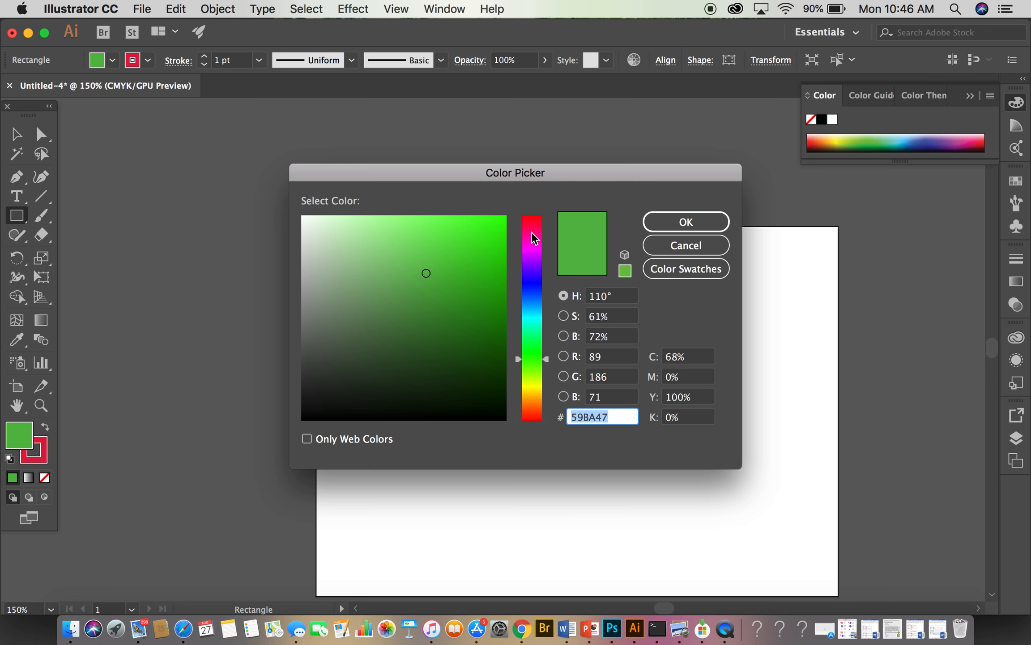
drag(531, 231, 523, 226)
click(488, 242)
click(664, 227)
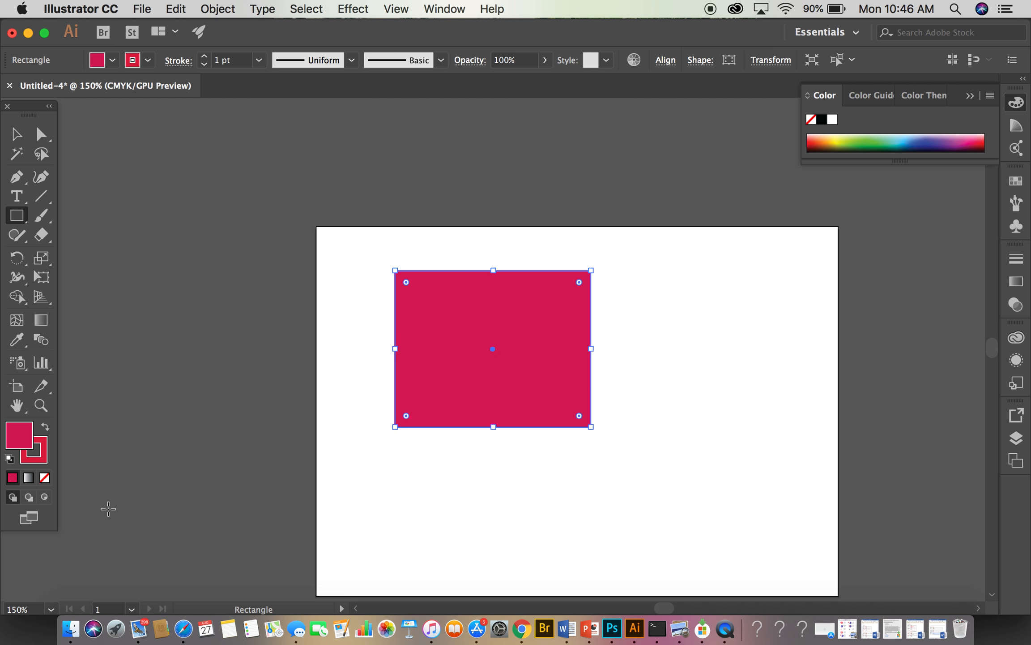
Step: Change the rectangle's stroke colour to dark blue in the Color Picker
click(39, 450)
double_click(39, 451)
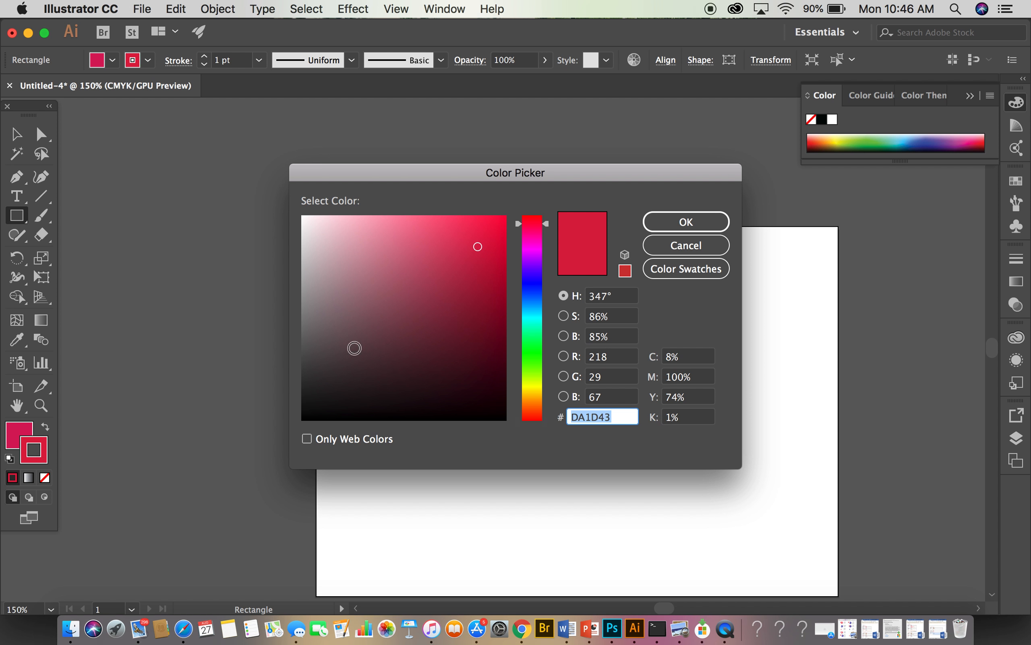
click(530, 287)
click(716, 228)
click(661, 430)
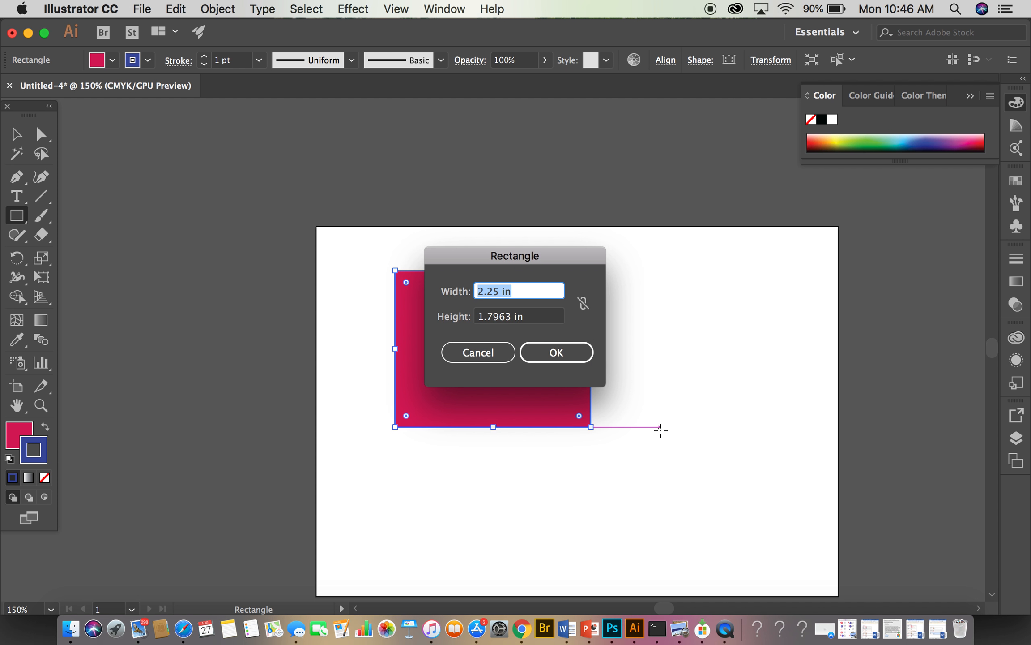
click(479, 356)
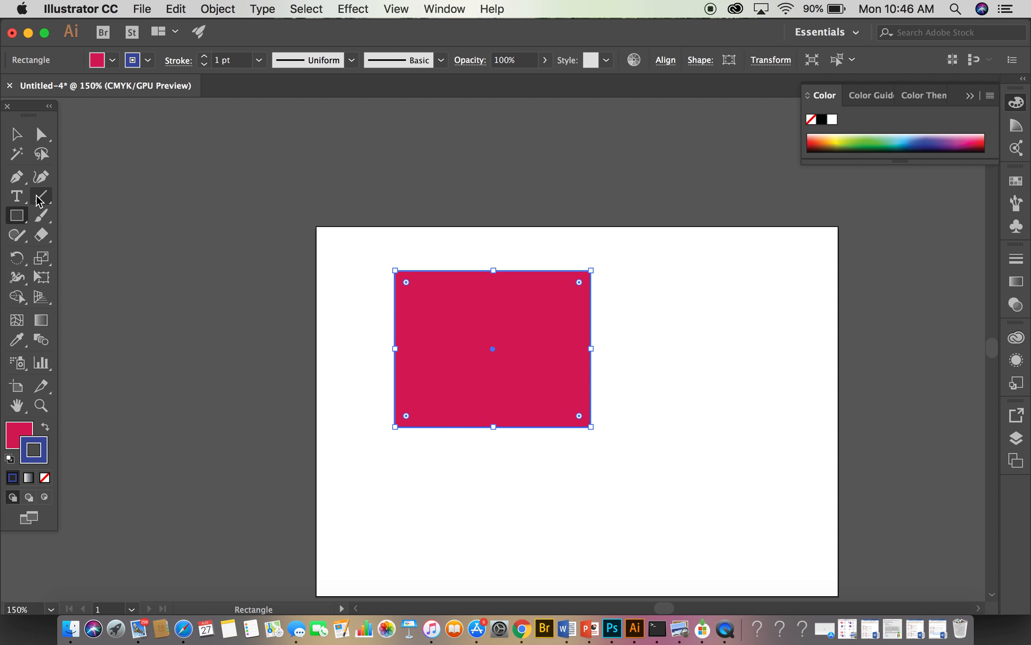
Step: Activate the Type tool to view its options, and return to the Rectangle tool
click(19, 201)
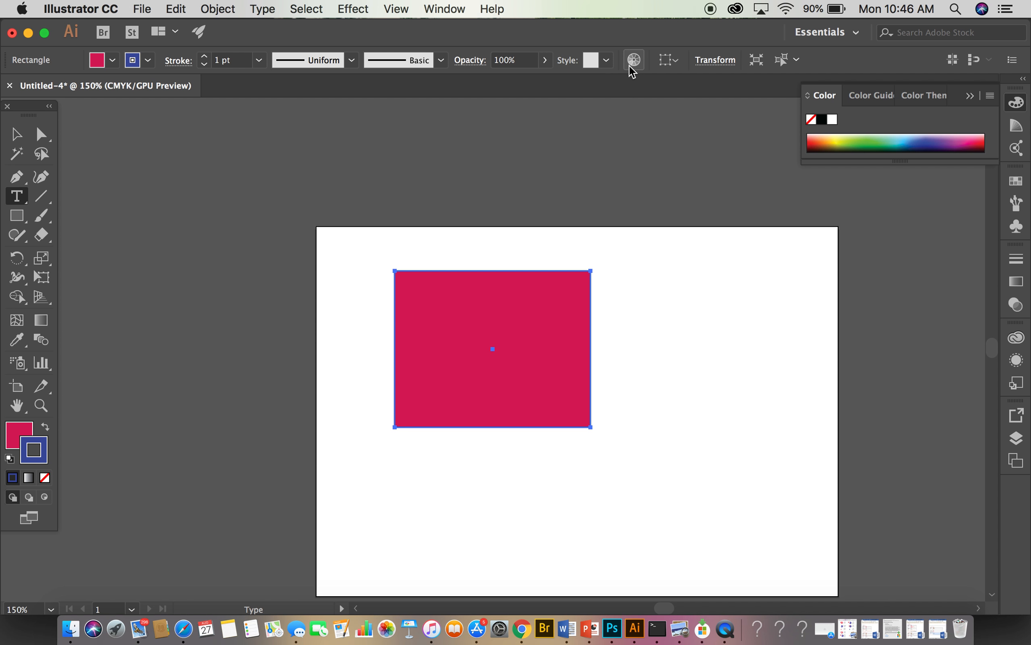
click(20, 219)
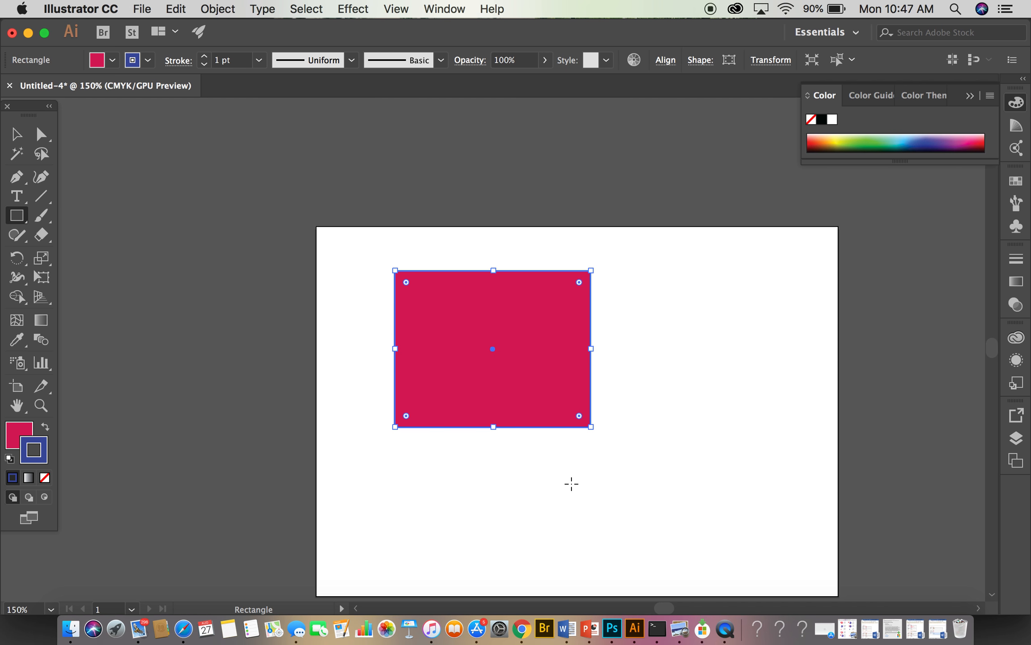
Step: Copy the selected rectangle and paste one duplicate of it
click(176, 9)
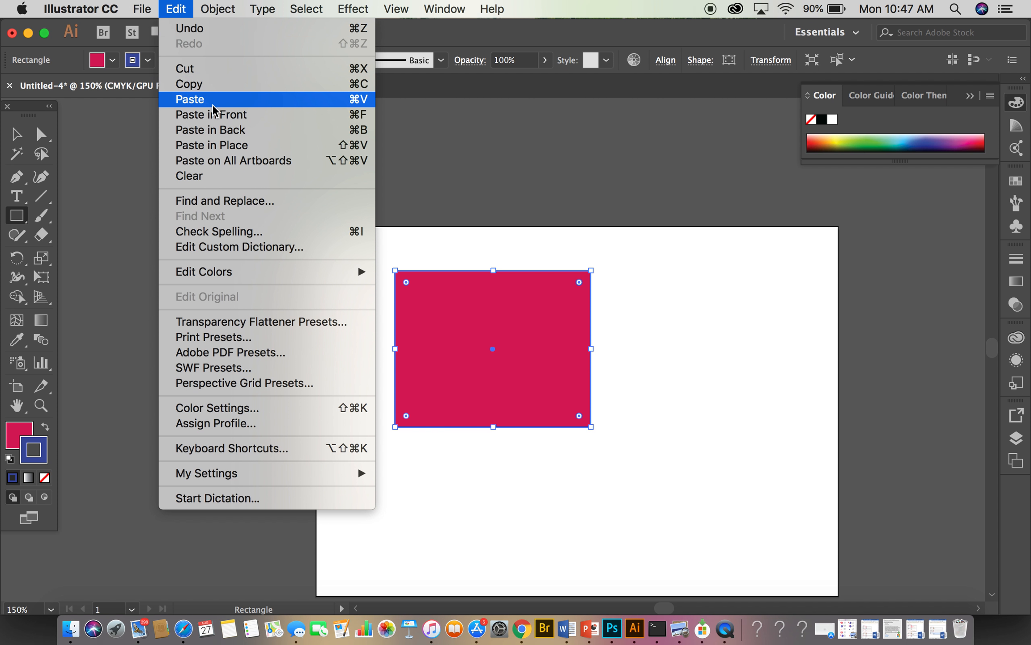
click(211, 85)
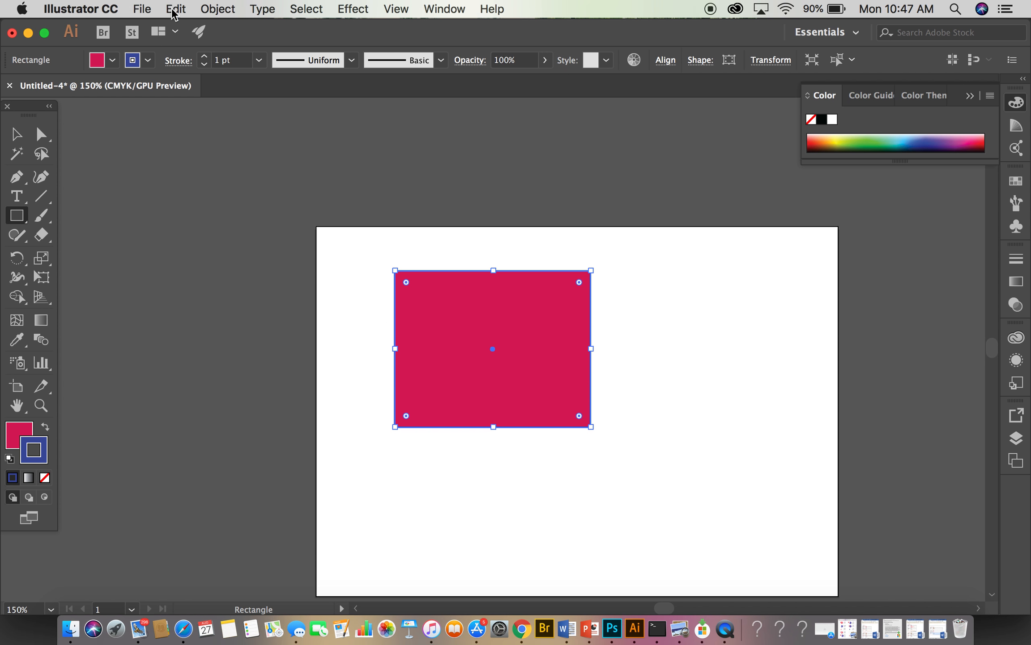
click(172, 8)
click(179, 96)
click(479, 526)
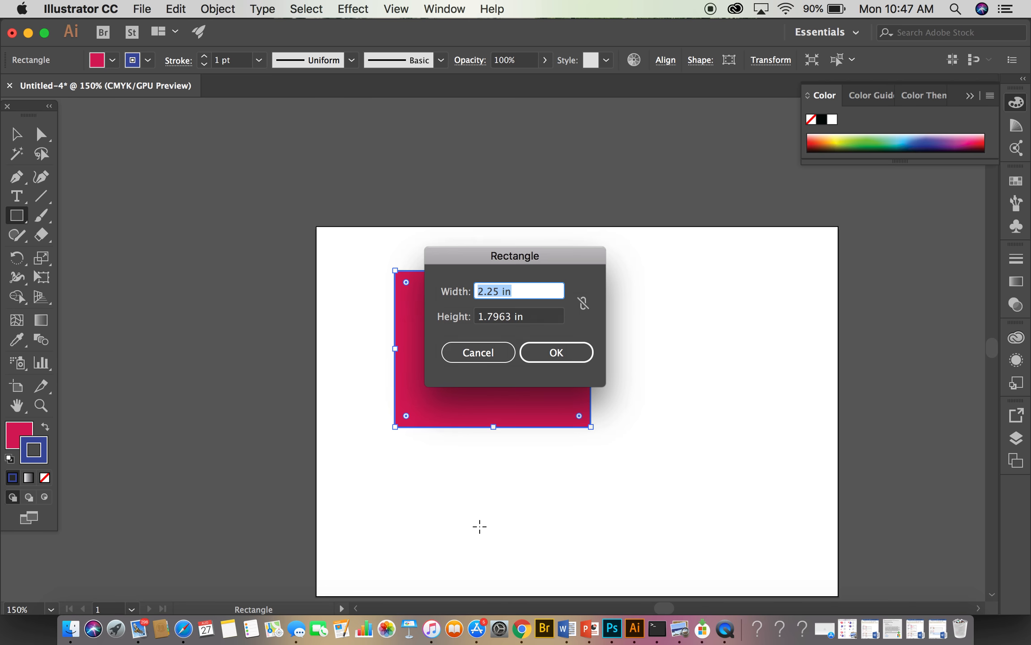
click(503, 354)
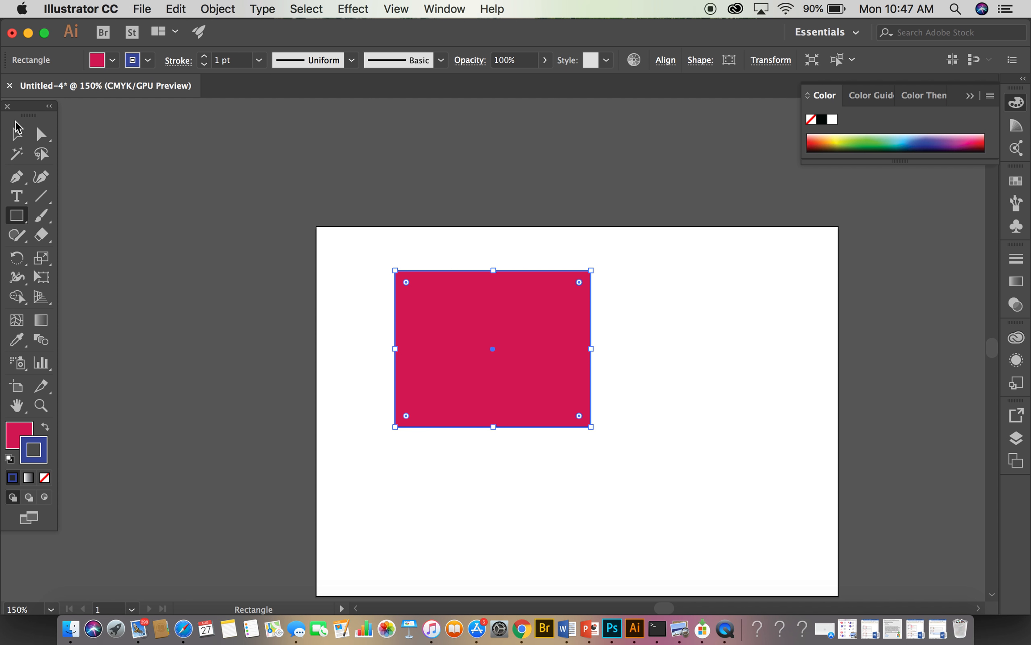
Step: Switch to the Selection tool, clear the selection, and paste another copy of the rectangle
click(16, 130)
click(440, 440)
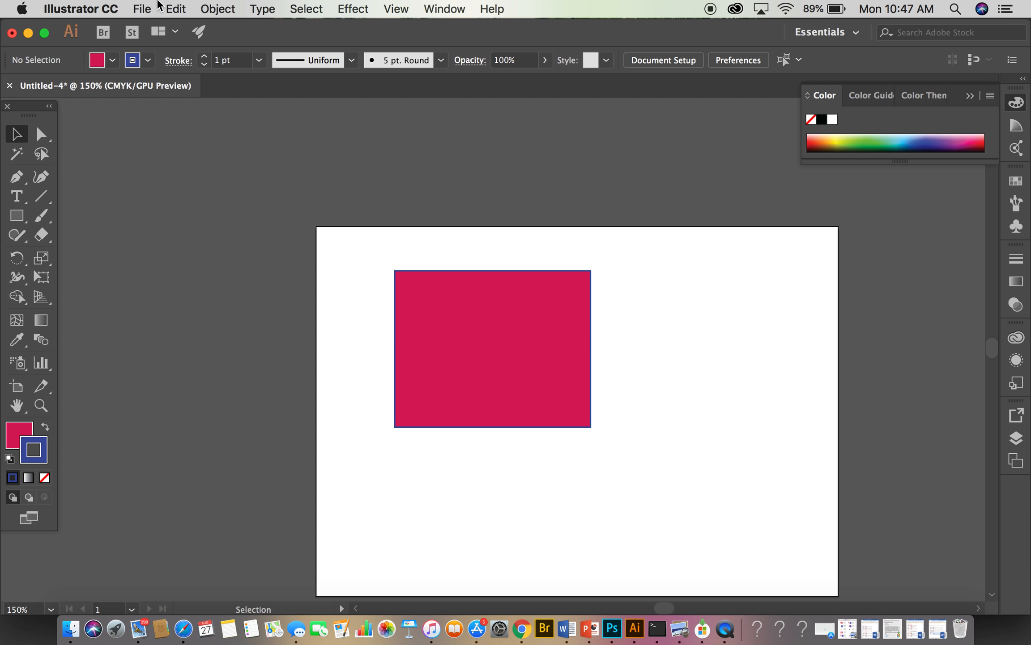
click(169, 10)
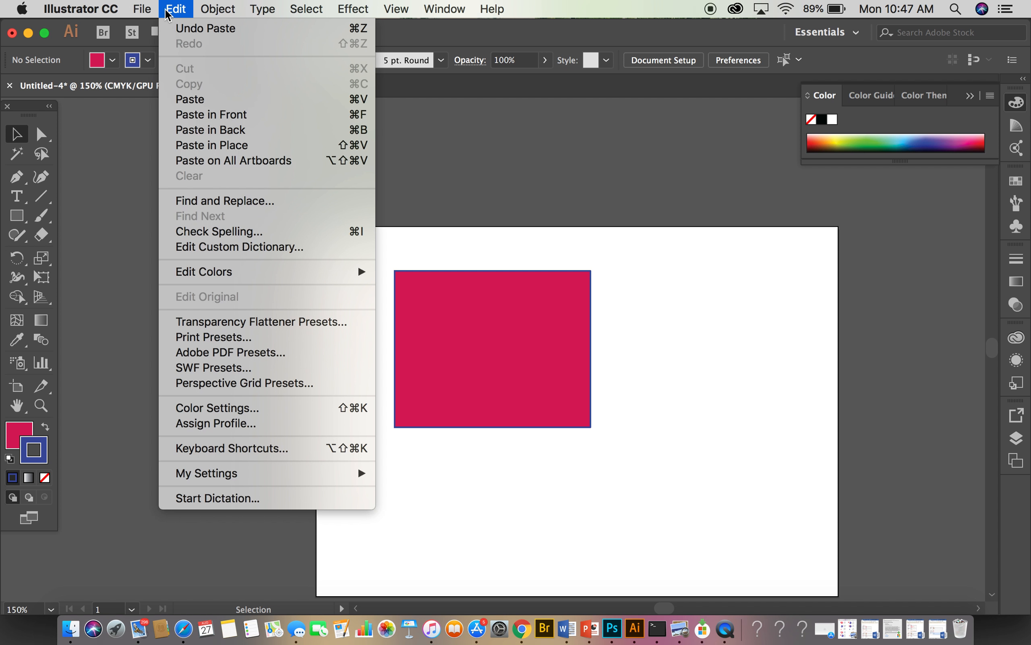
click(532, 437)
click(174, 10)
click(202, 99)
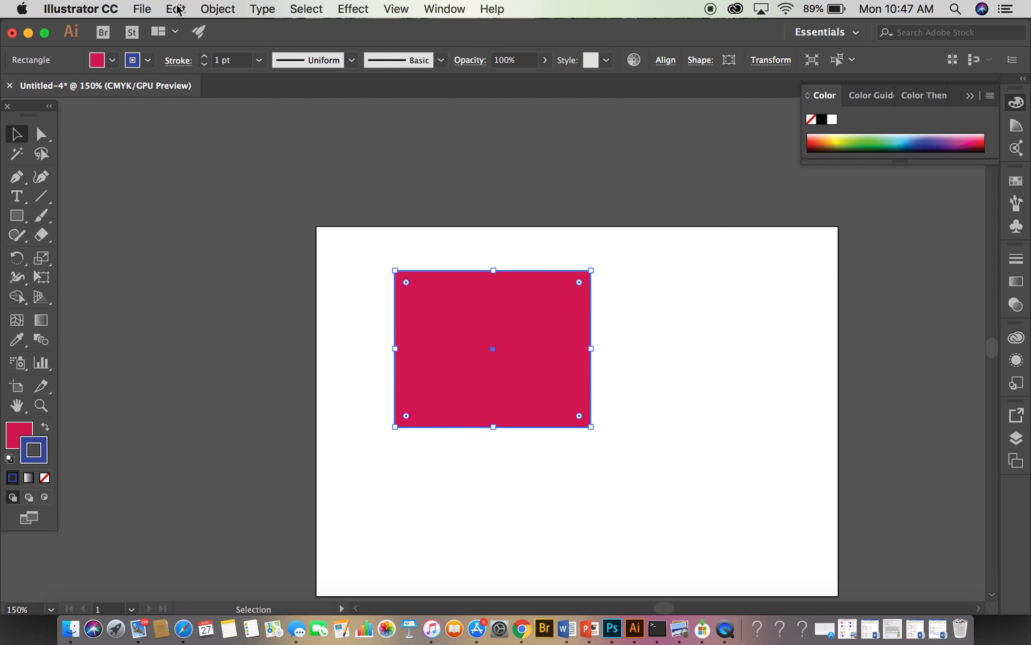
Step: Copy the newly pasted rectangle, paste it once more, and deselect everything
click(177, 9)
click(184, 82)
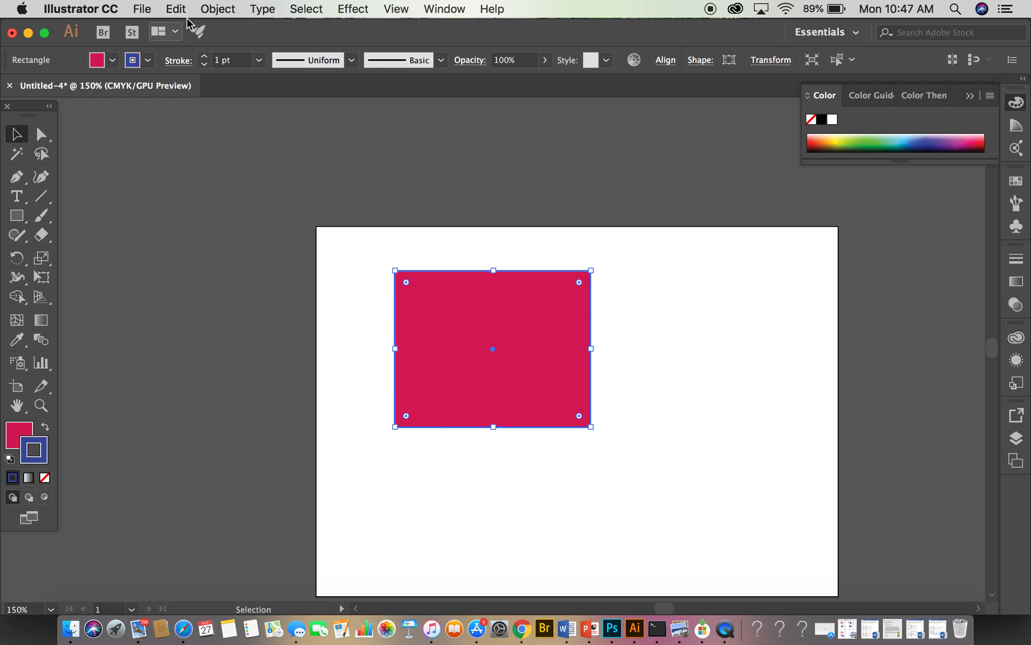
click(177, 9)
click(199, 101)
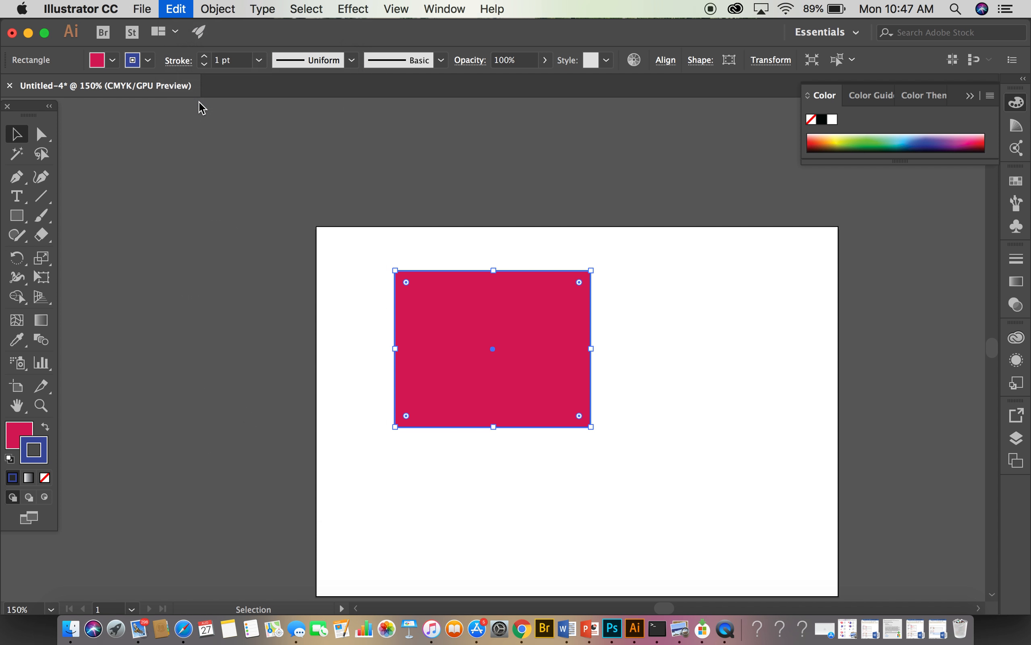
click(452, 486)
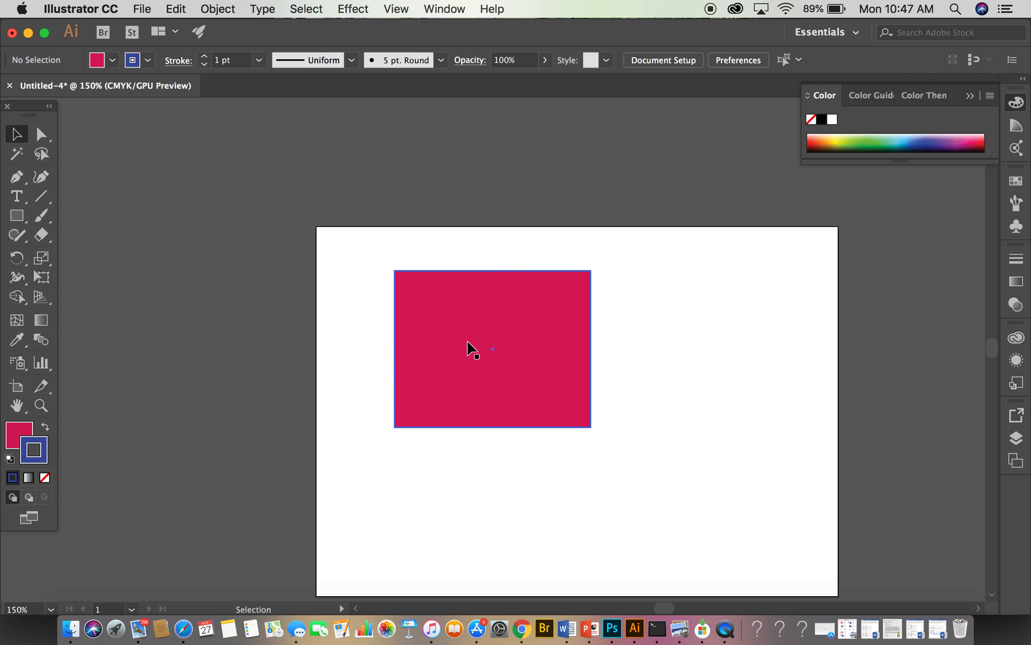
Step: Move two of the stacked copies diagonally down and right so three rectangles overlap in a staggered row, and deselect
click(476, 370)
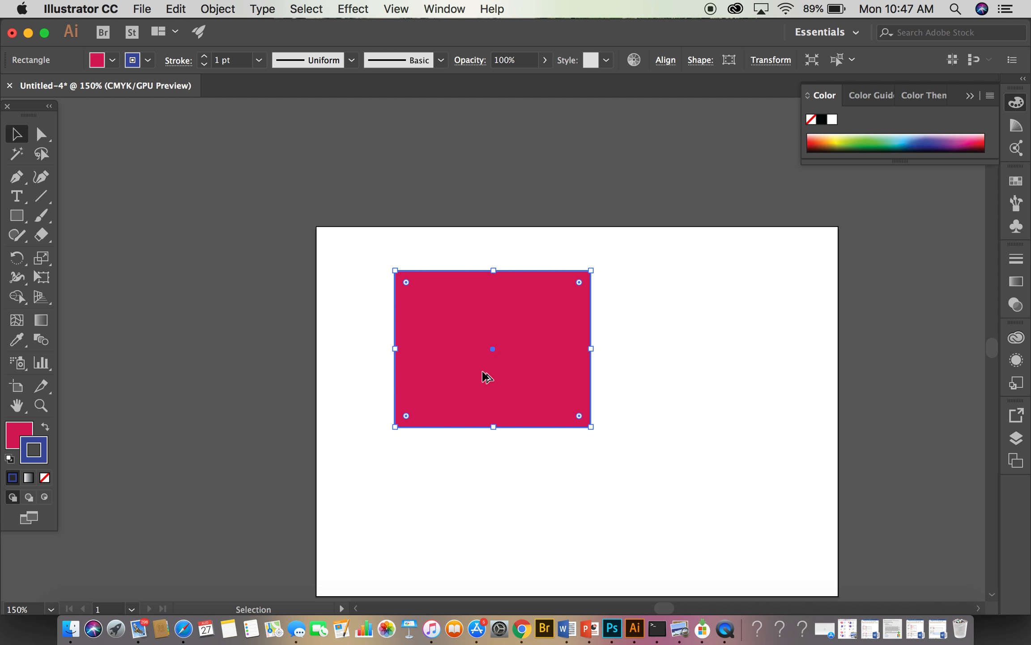
drag(482, 371, 609, 465)
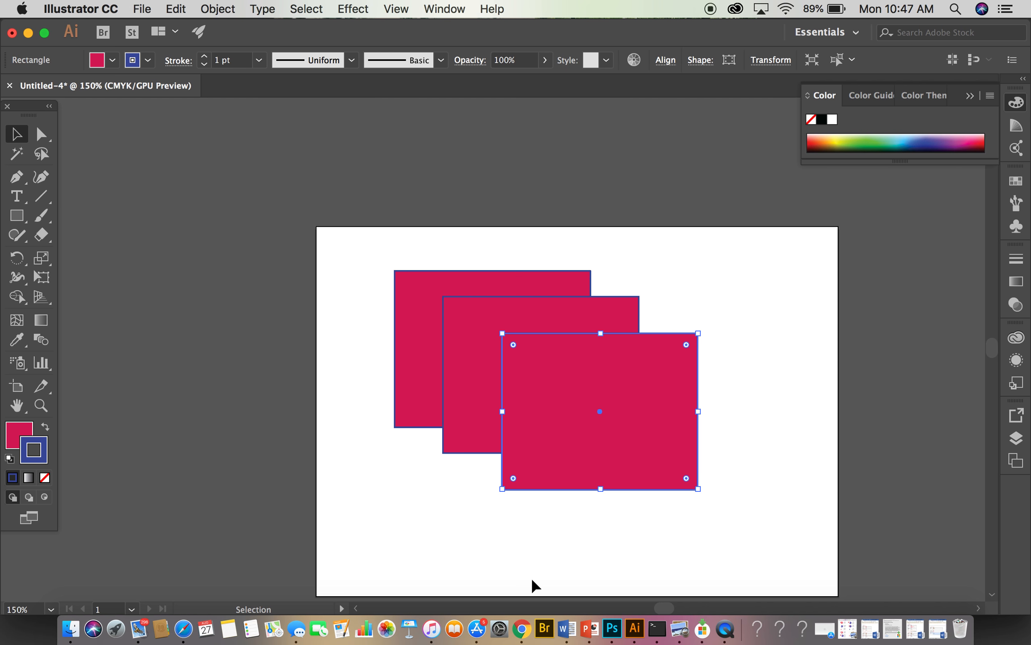
click(551, 536)
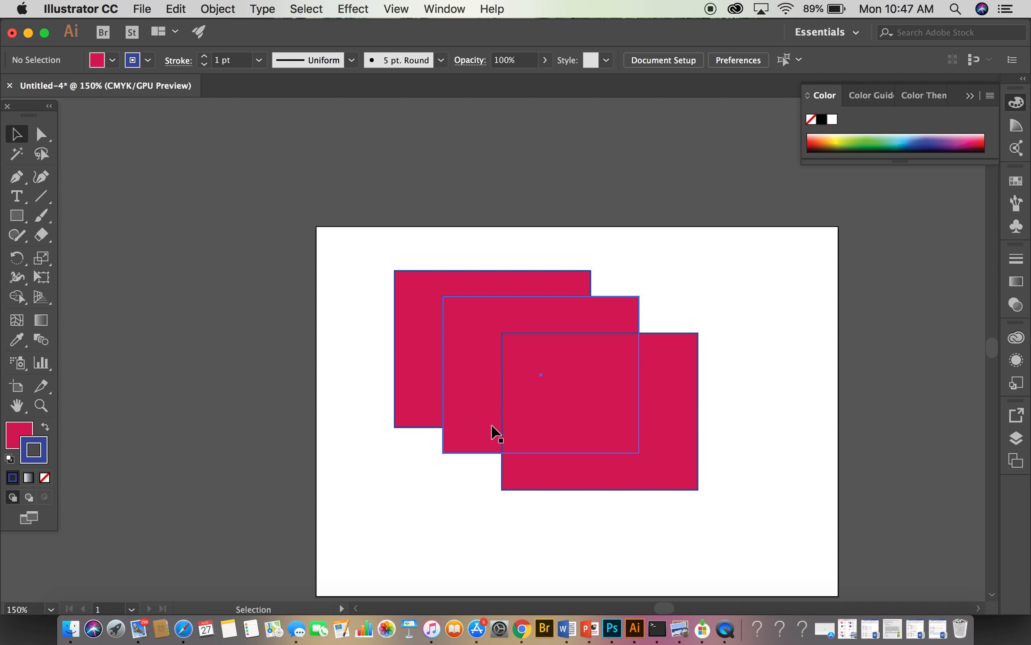
Step: Set the fill colour to dark blue in the Color Picker while no rectangle is selected
double_click(20, 436)
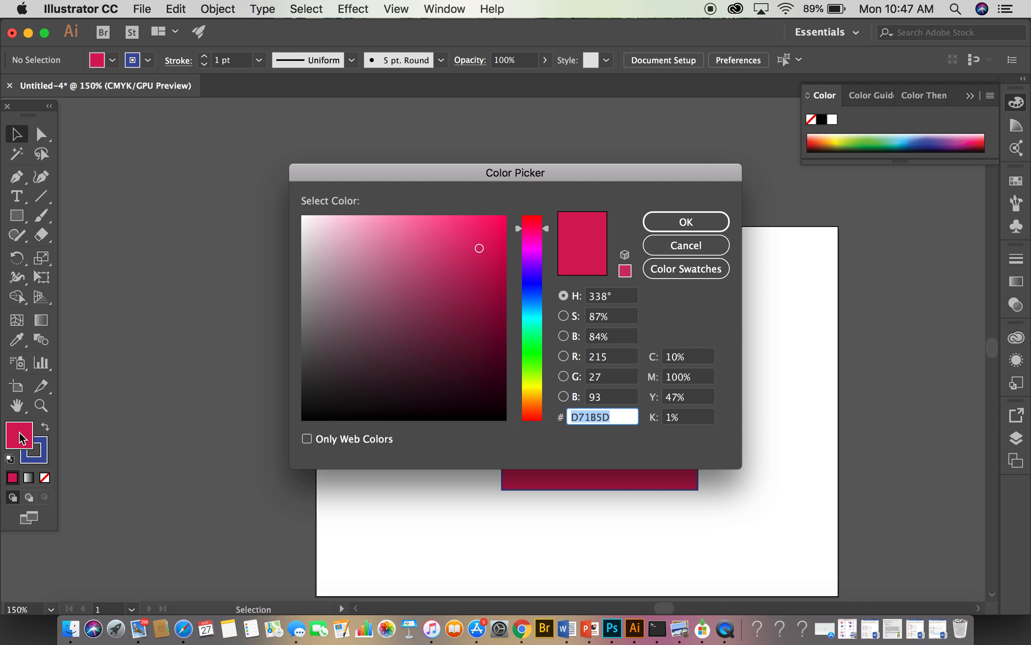
click(532, 285)
click(479, 242)
click(702, 226)
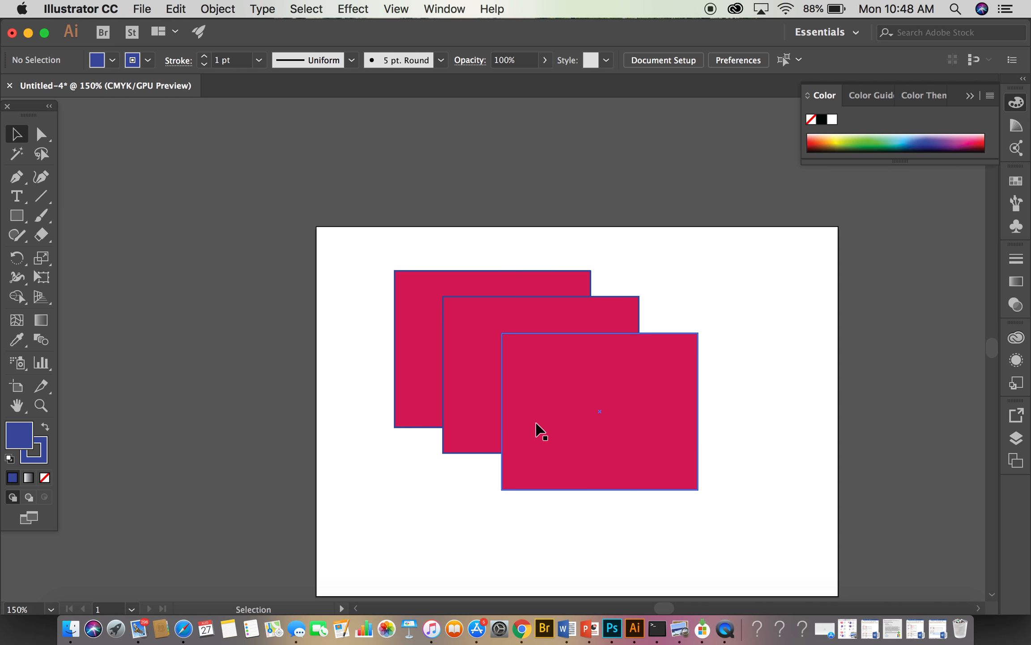
Step: Select the front rectangle and change its fill to green in the Color Picker
click(550, 407)
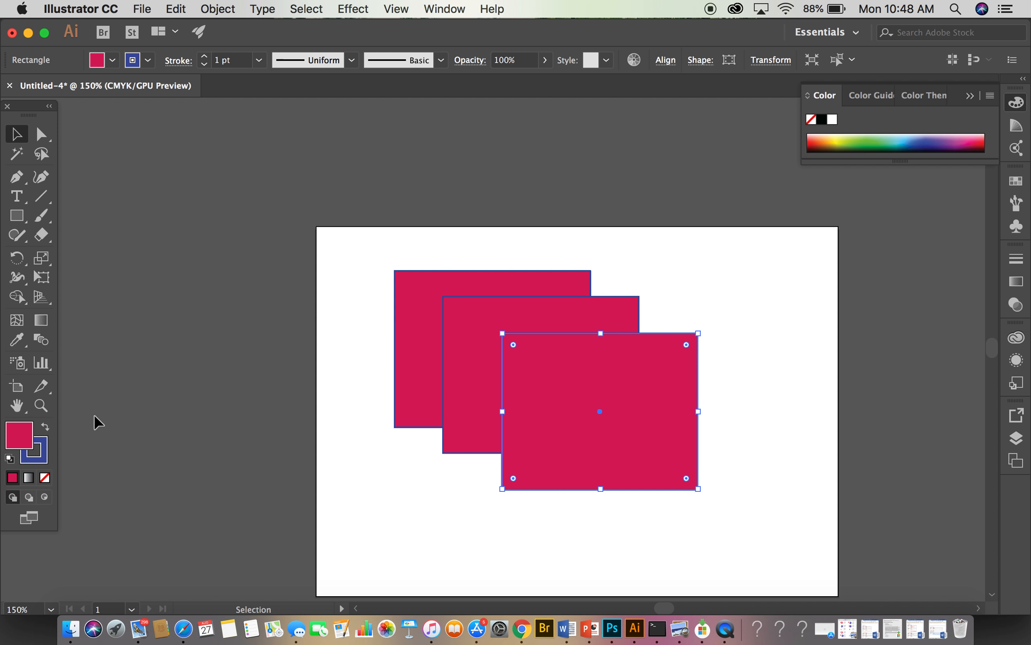
double_click(15, 440)
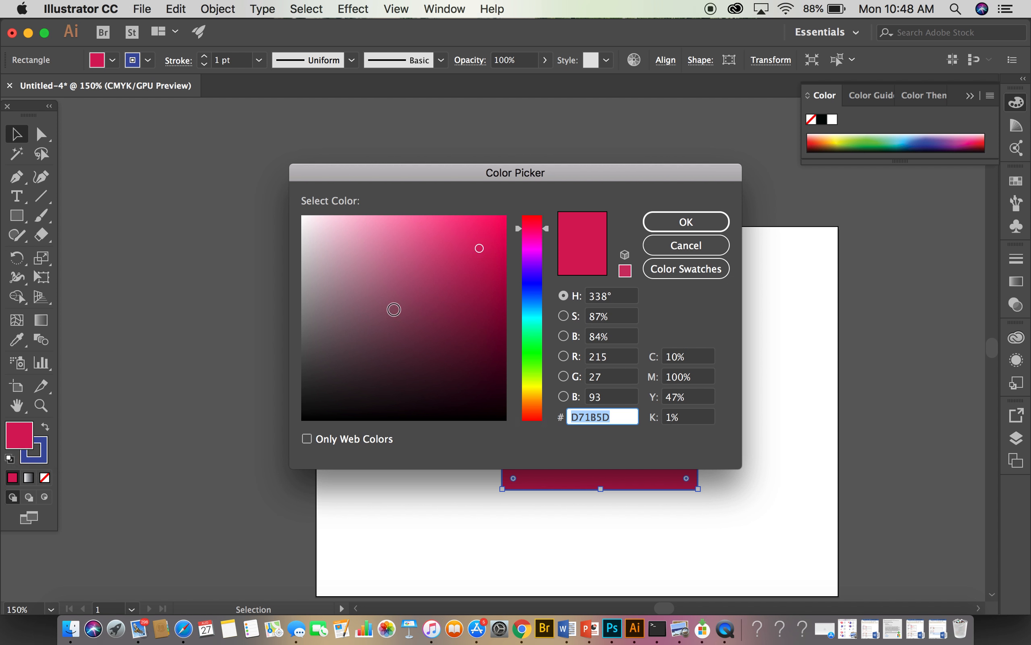
click(537, 353)
click(685, 222)
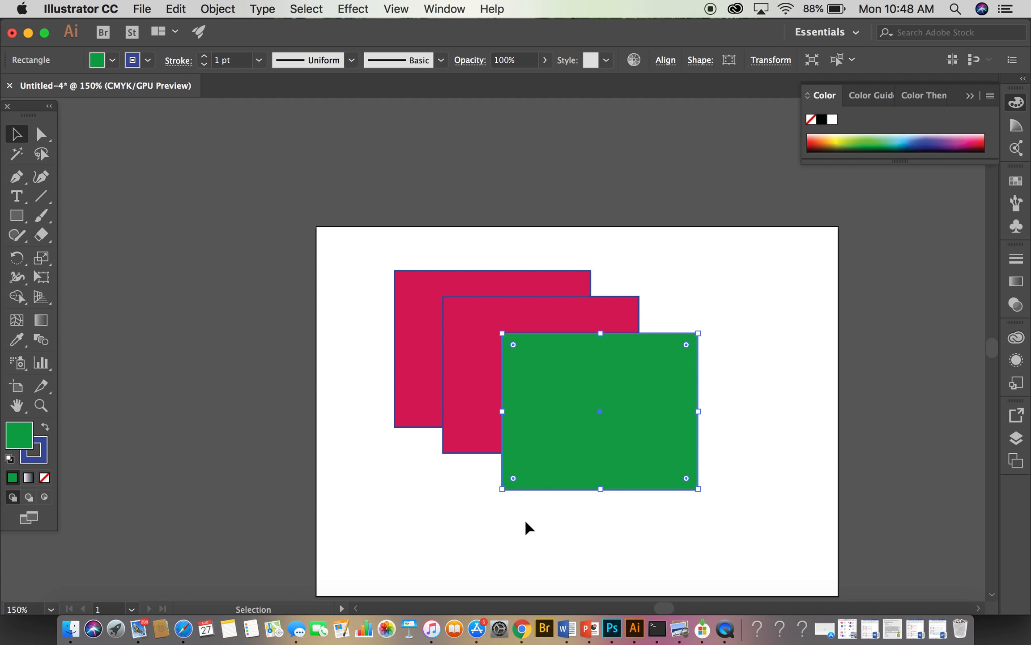
Step: Select the middle rectangle and change its fill to blue in the Color Picker
click(471, 430)
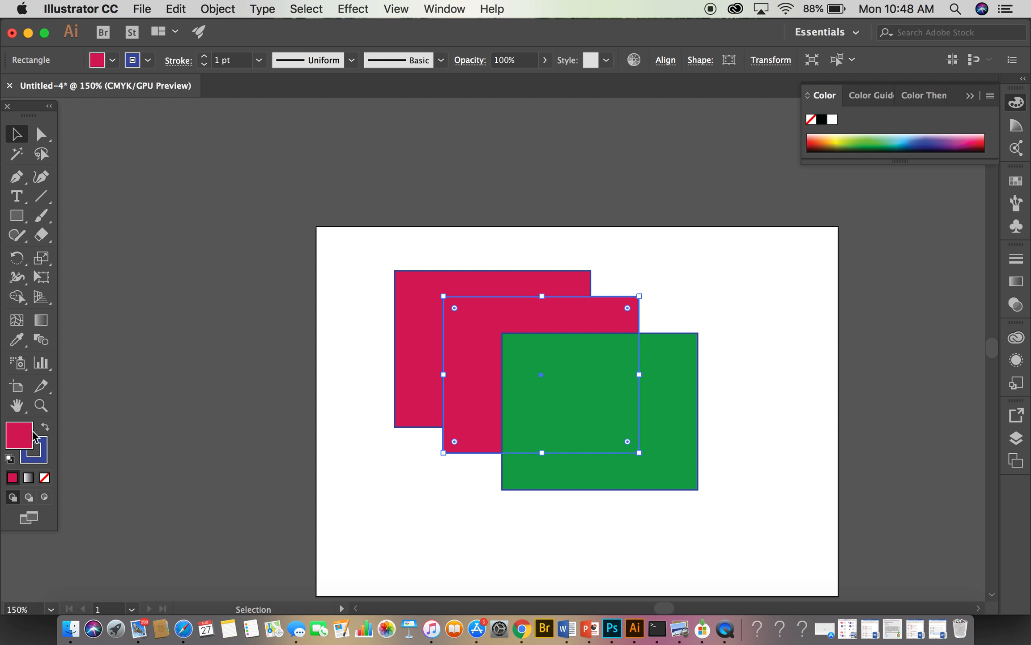
double_click(31, 437)
click(541, 298)
click(484, 279)
click(685, 221)
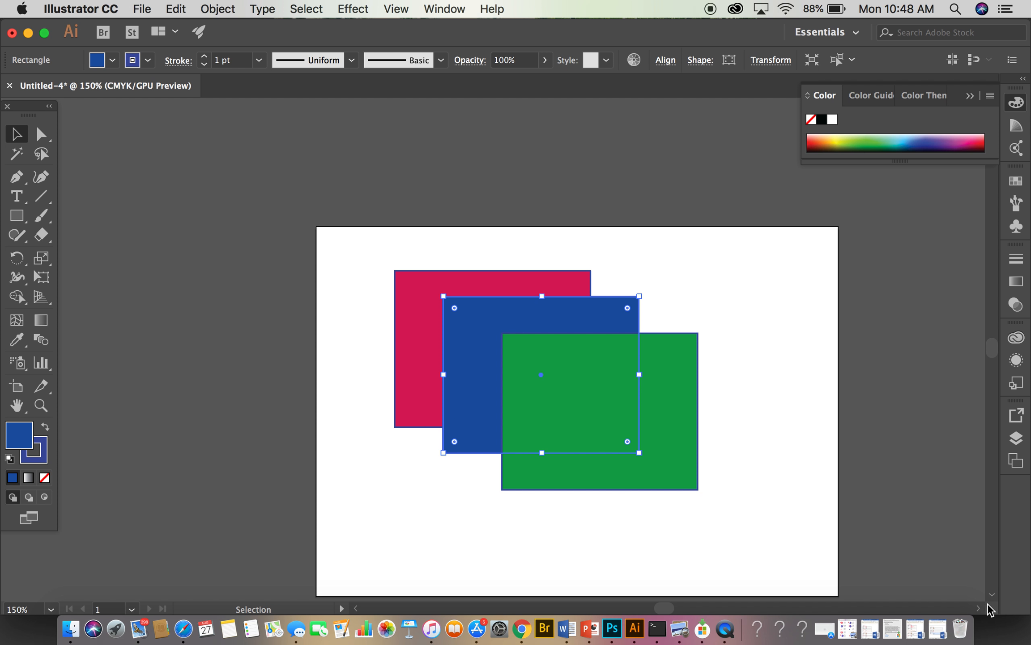
Step: Show the Layers list, expand Layer 1 to list its rectangles, and make the list free-floating and taller
click(1016, 460)
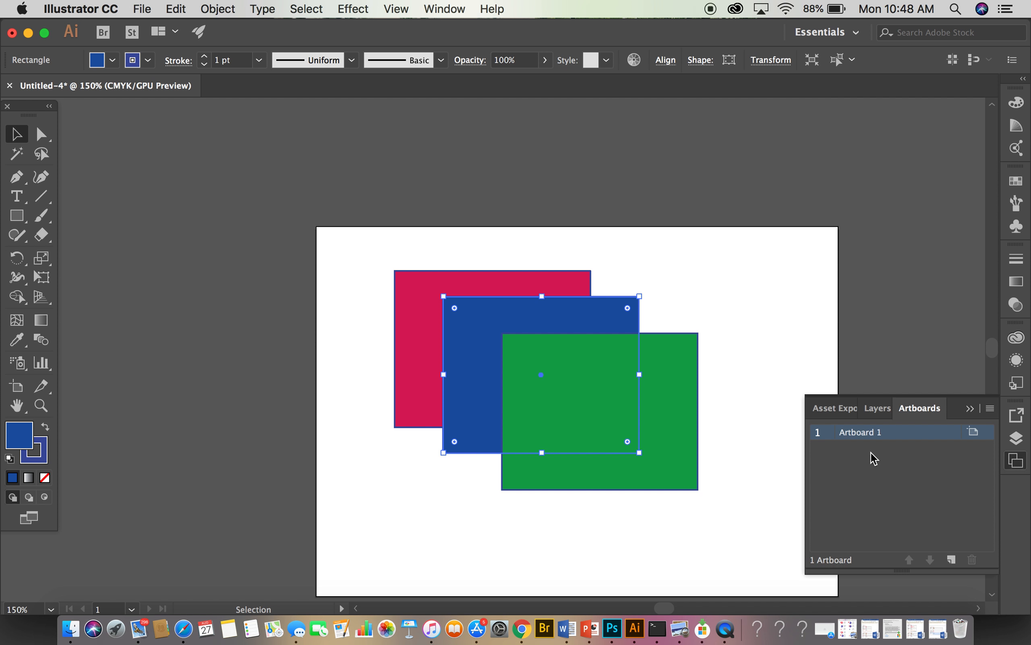
click(876, 409)
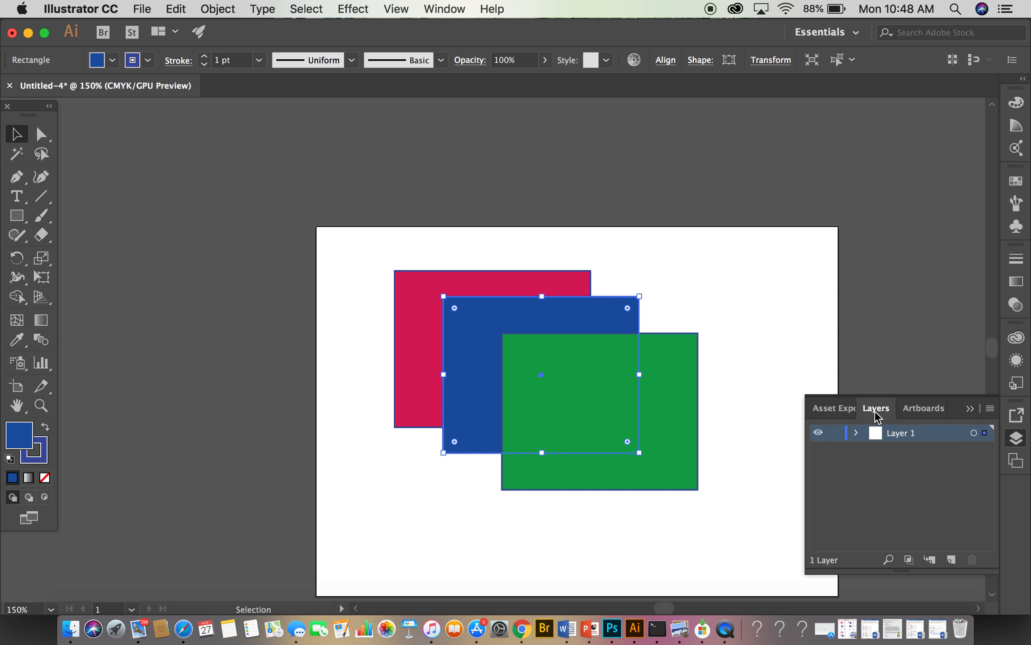
click(856, 433)
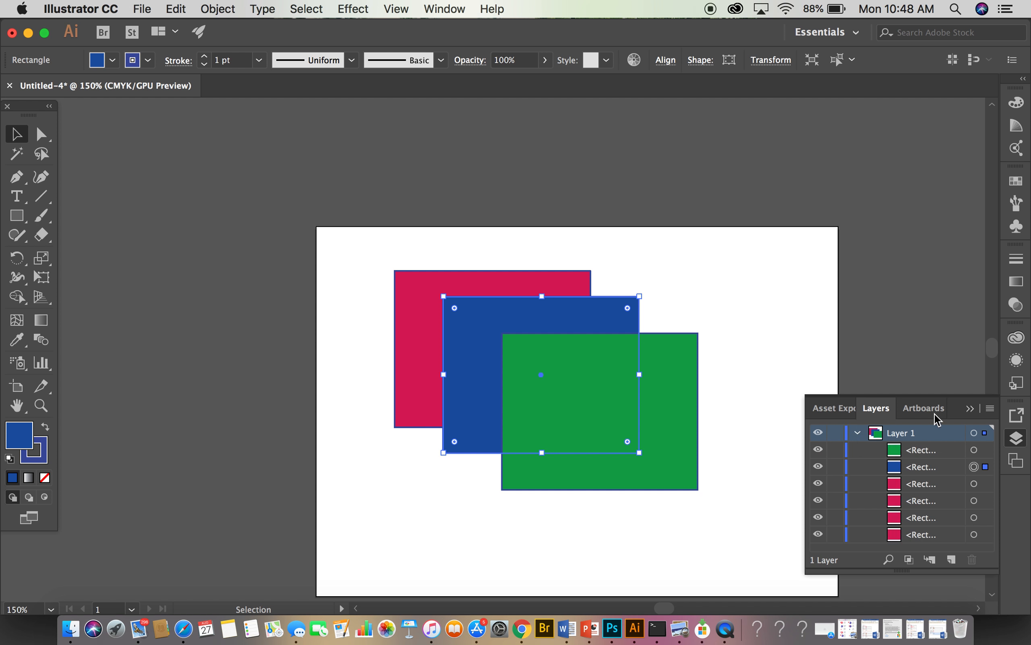
drag(955, 408, 936, 269)
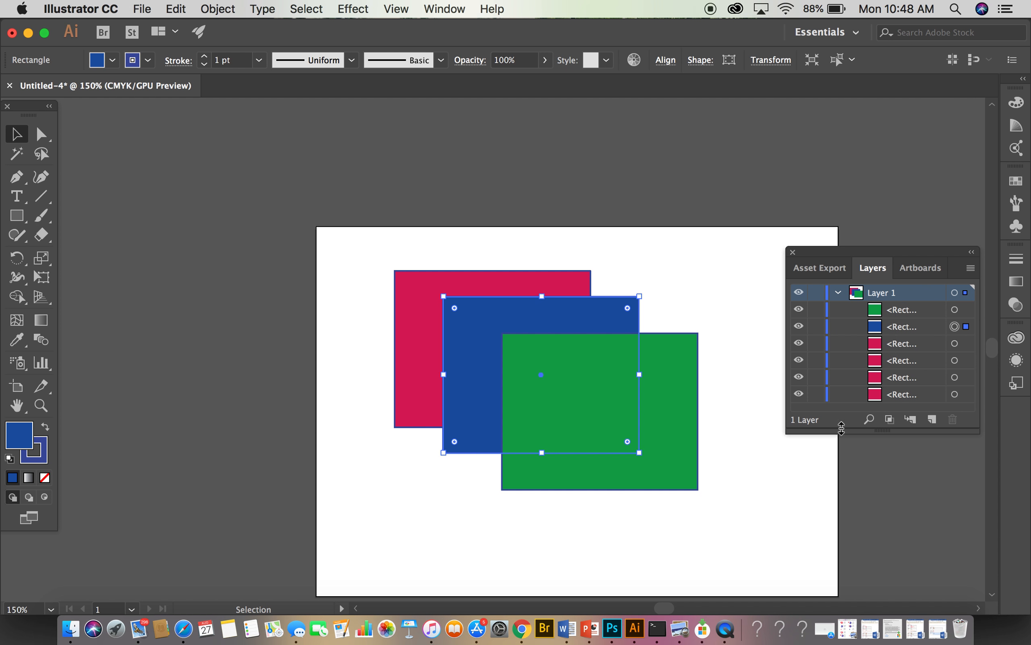
drag(839, 431, 851, 532)
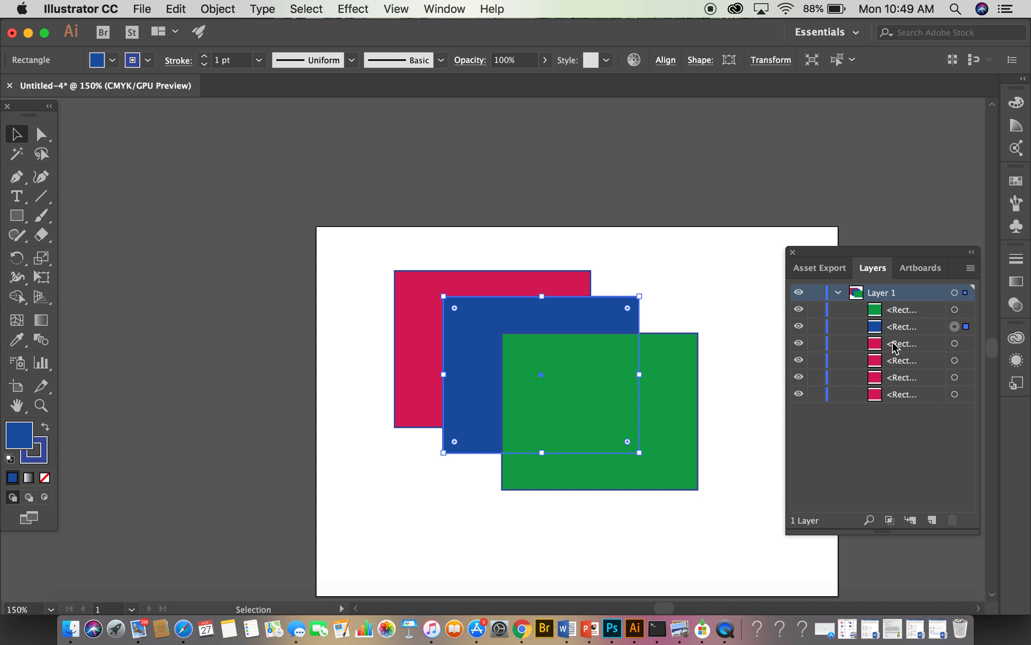
Step: Delete the three lowest surplus red rectangles from Layer 1 and deselect everything on the artboard
click(903, 361)
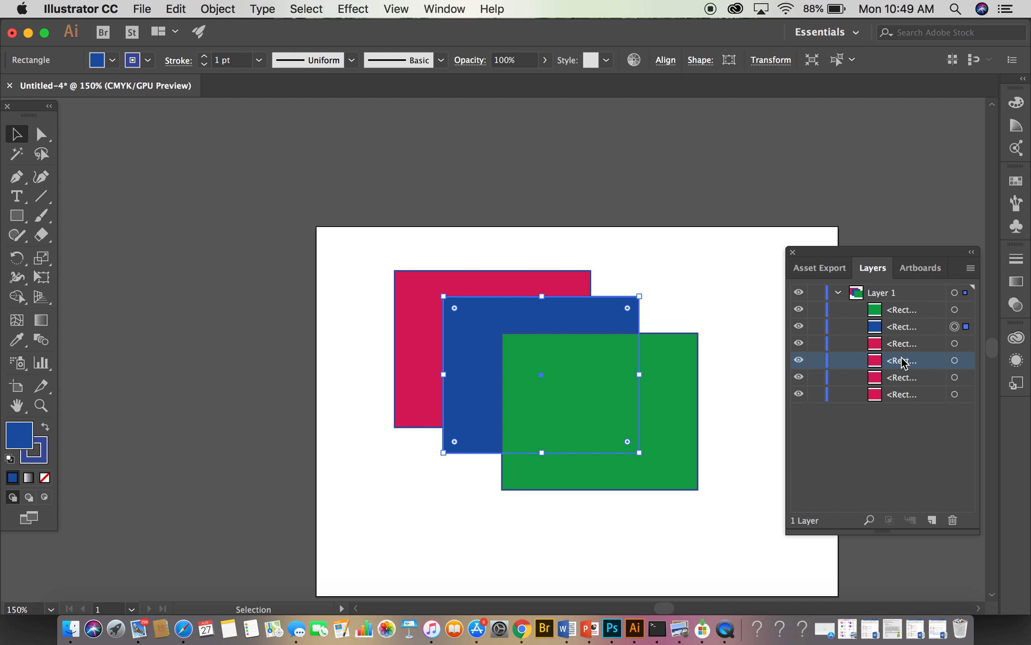
shift+click(900, 399)
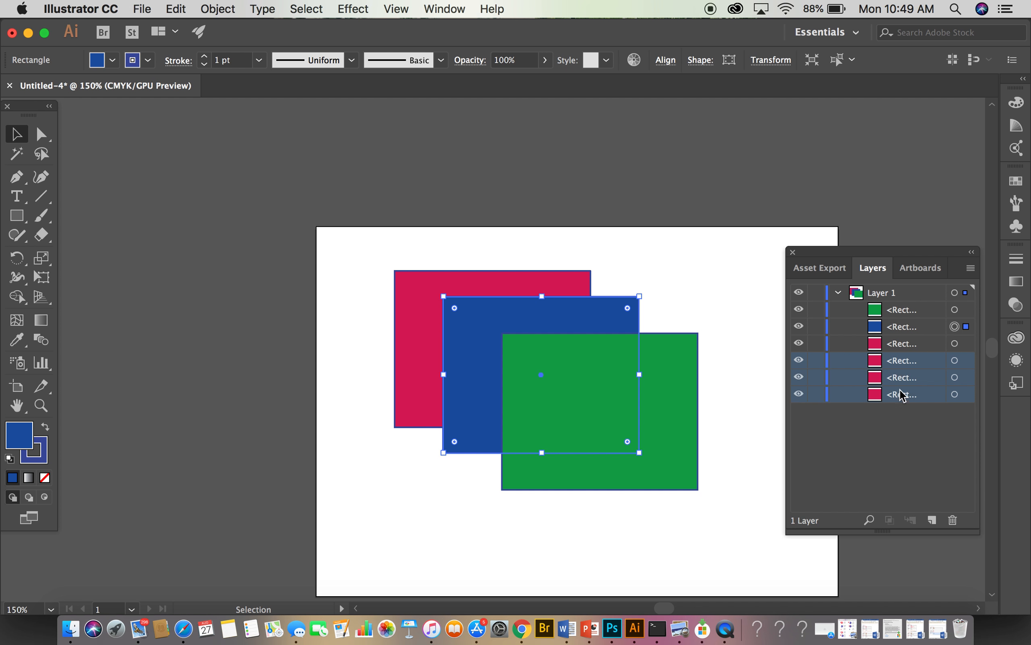
drag(903, 383, 955, 522)
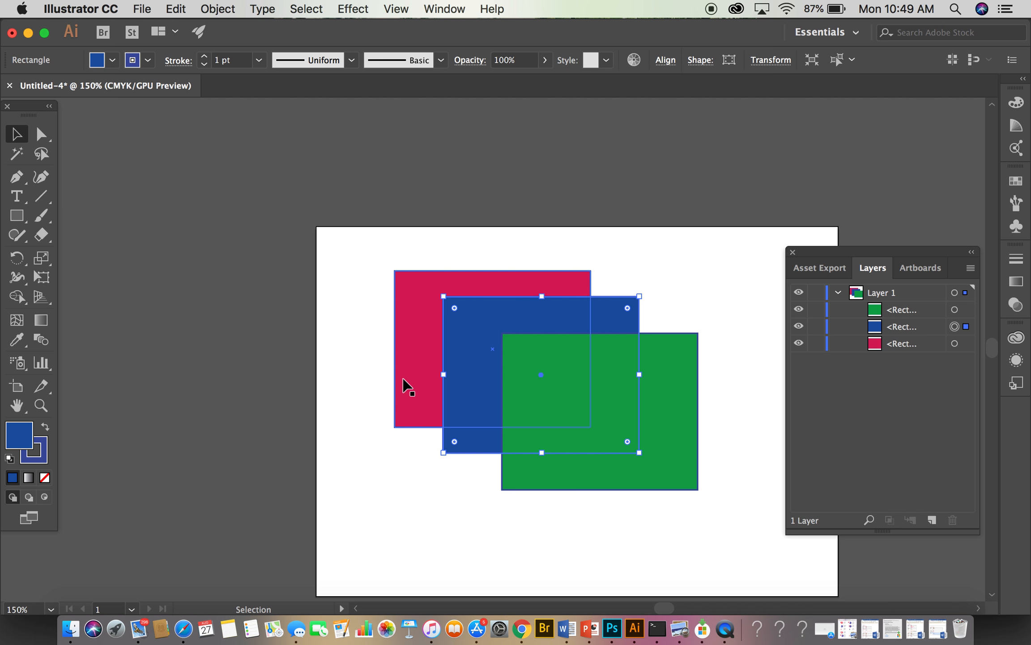
click(605, 539)
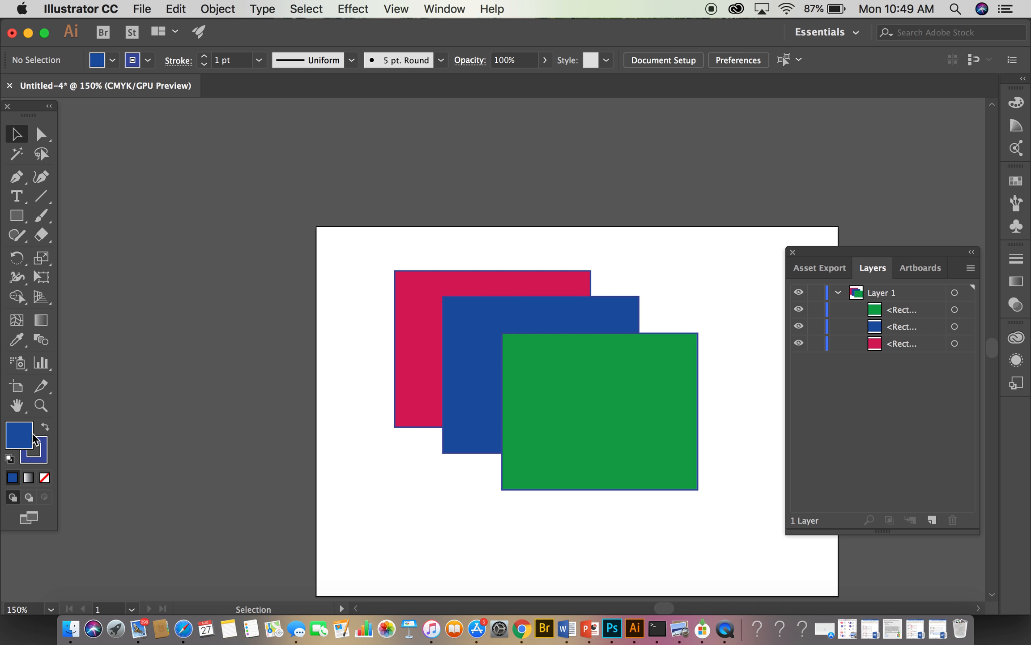
Step: Set the fill colour to orange D35929 in the Color Picker while nothing is selected
double_click(19, 441)
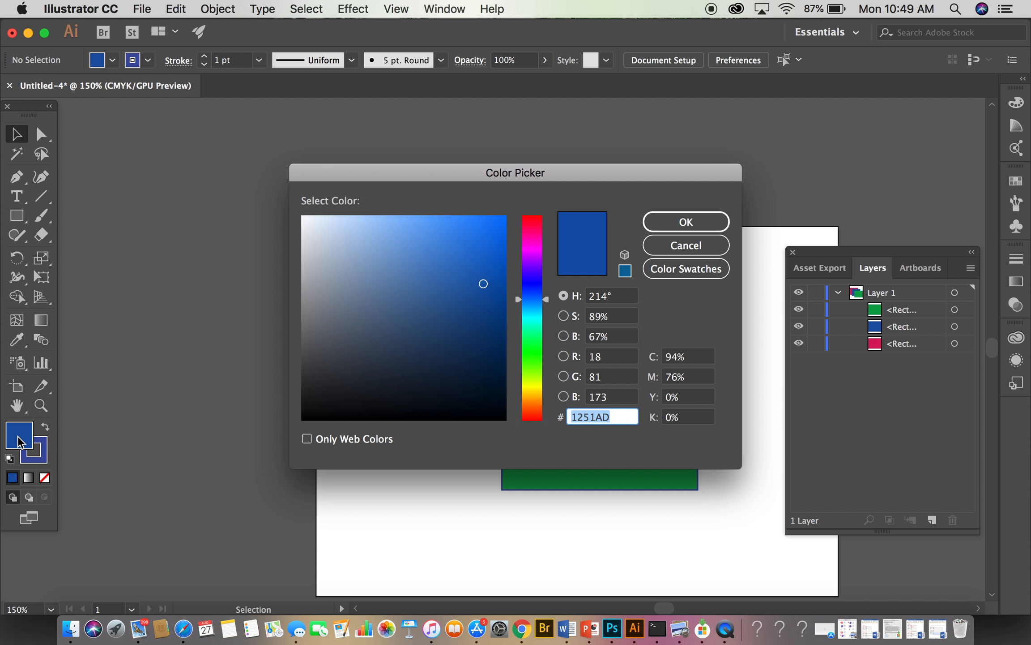
click(529, 400)
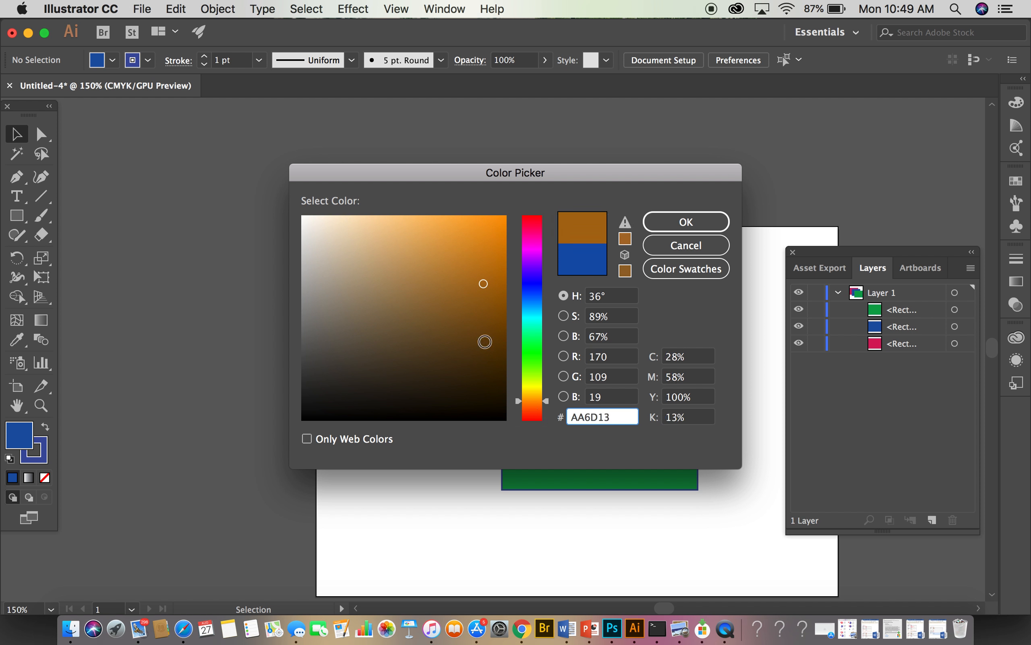
click(535, 411)
click(468, 250)
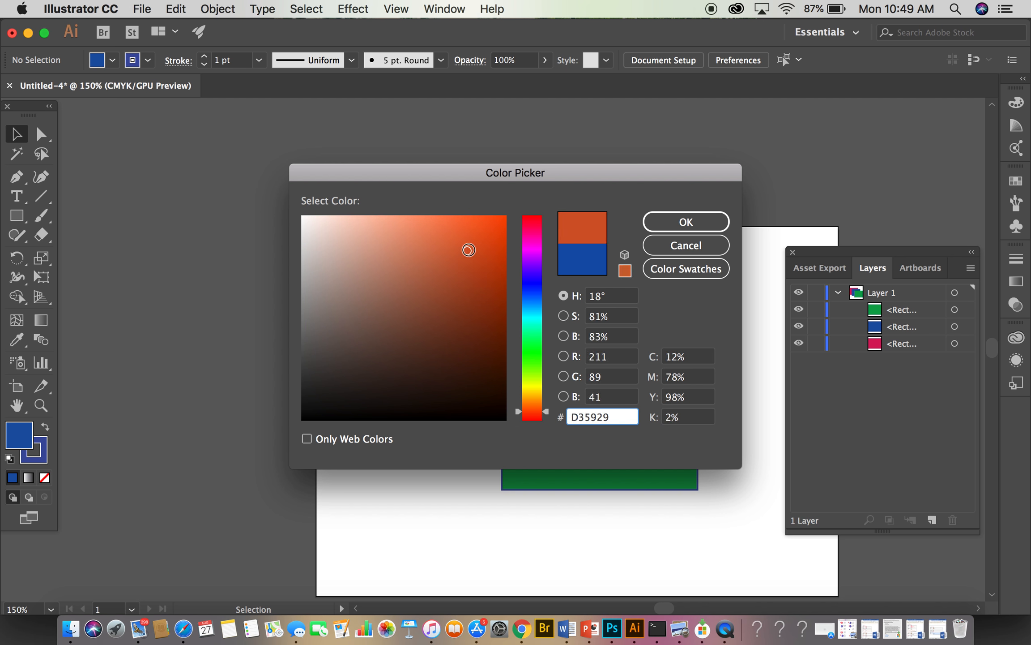
click(653, 223)
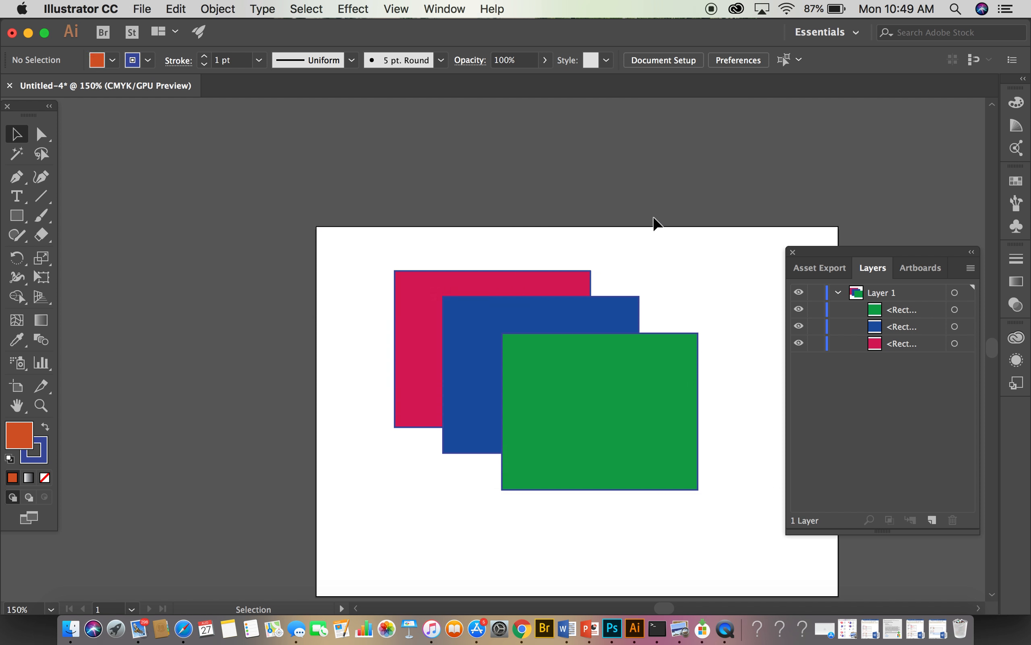
Step: Draw an orange rectangle overlapping the lower right of the green one, similar in size, and deselect it
click(18, 217)
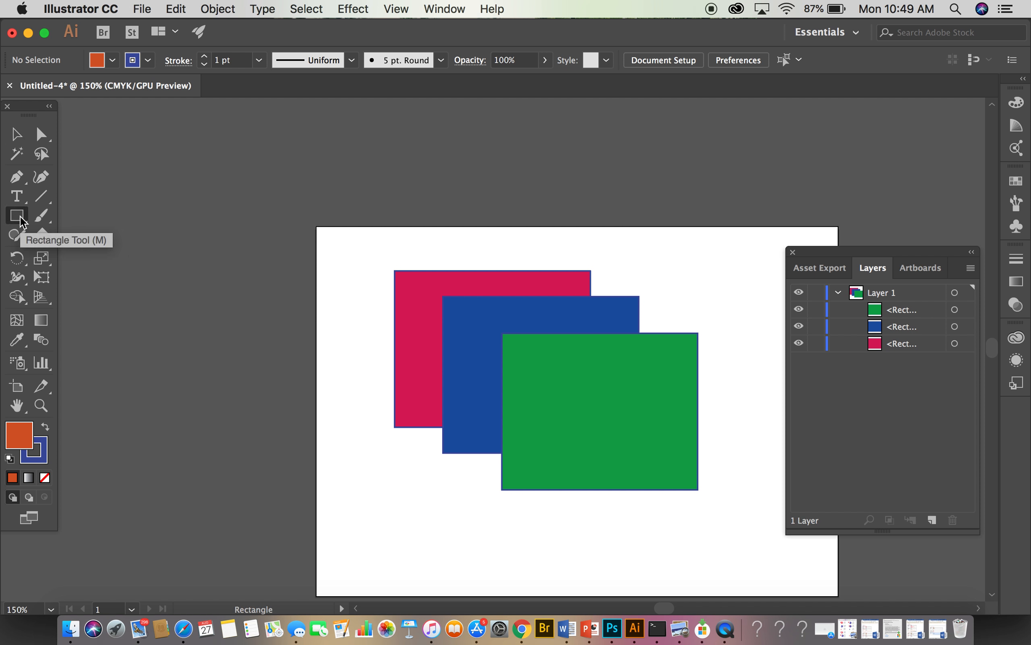
drag(591, 375, 779, 531)
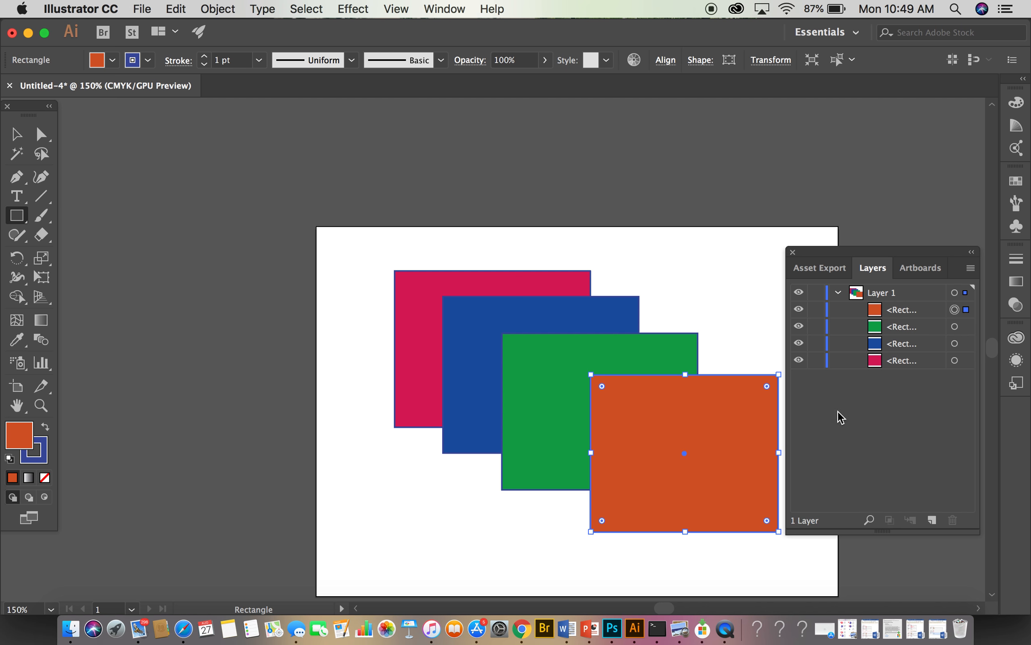
click(692, 322)
click(477, 352)
click(17, 133)
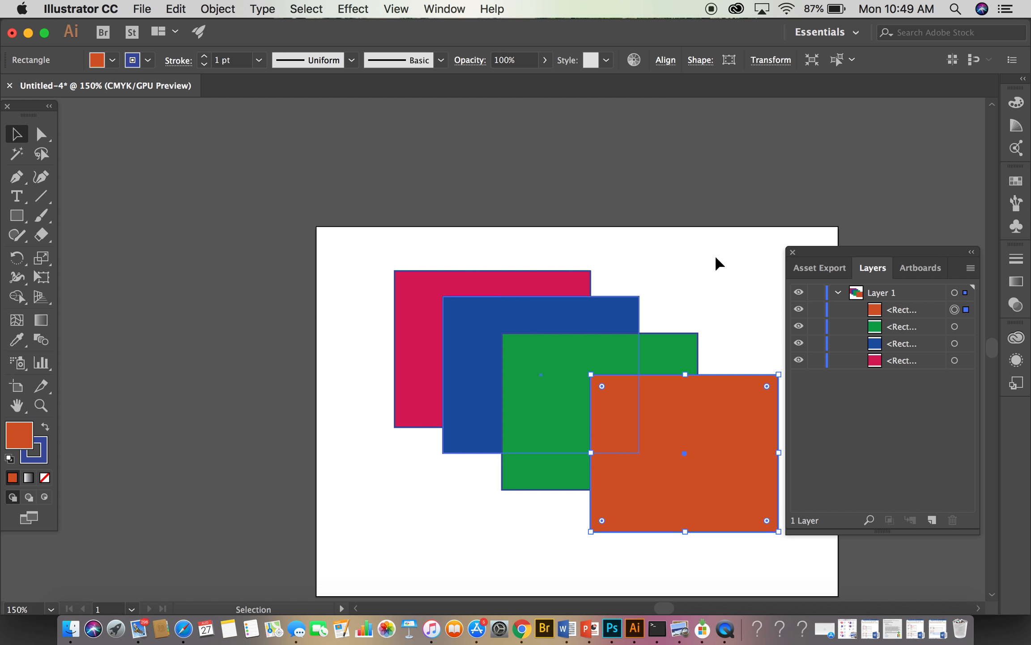
click(718, 279)
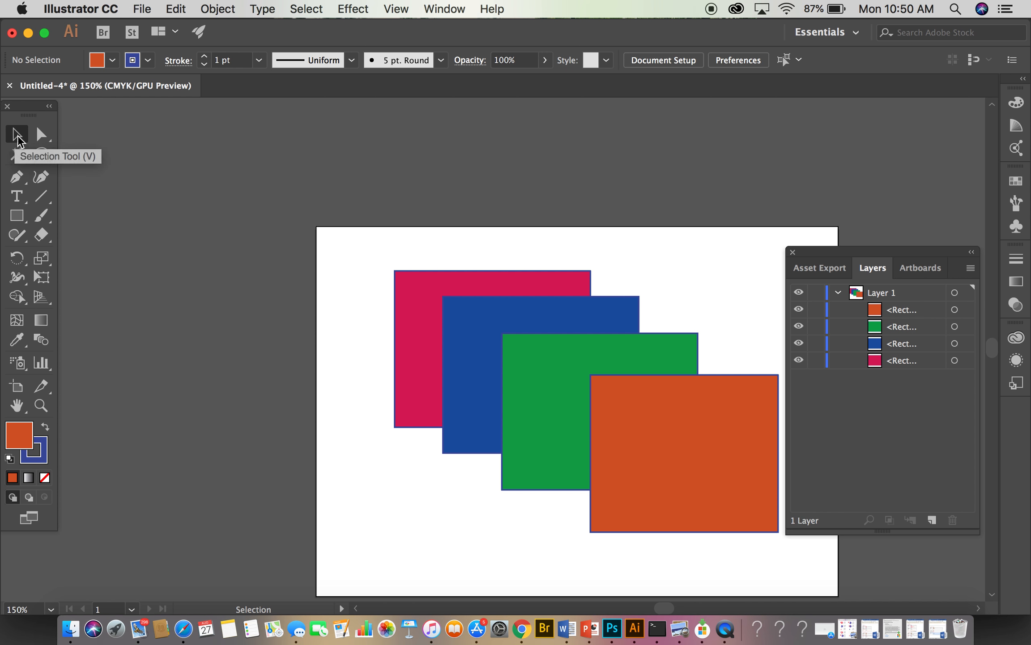
Step: Bring the green rectangle forward one level so it sits above the orange one
click(539, 417)
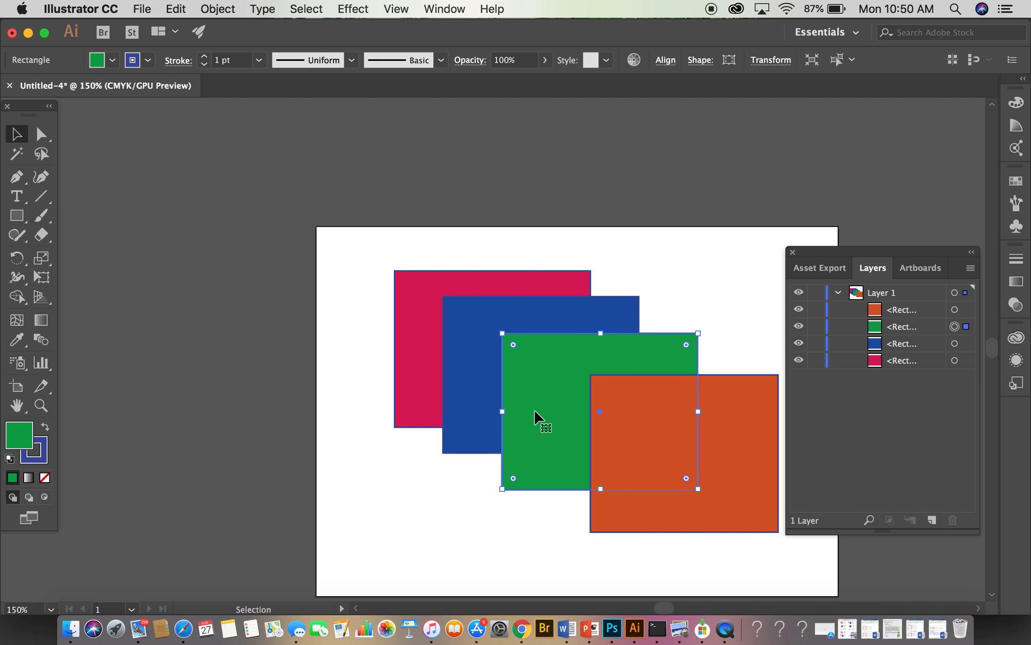
right_click(536, 417)
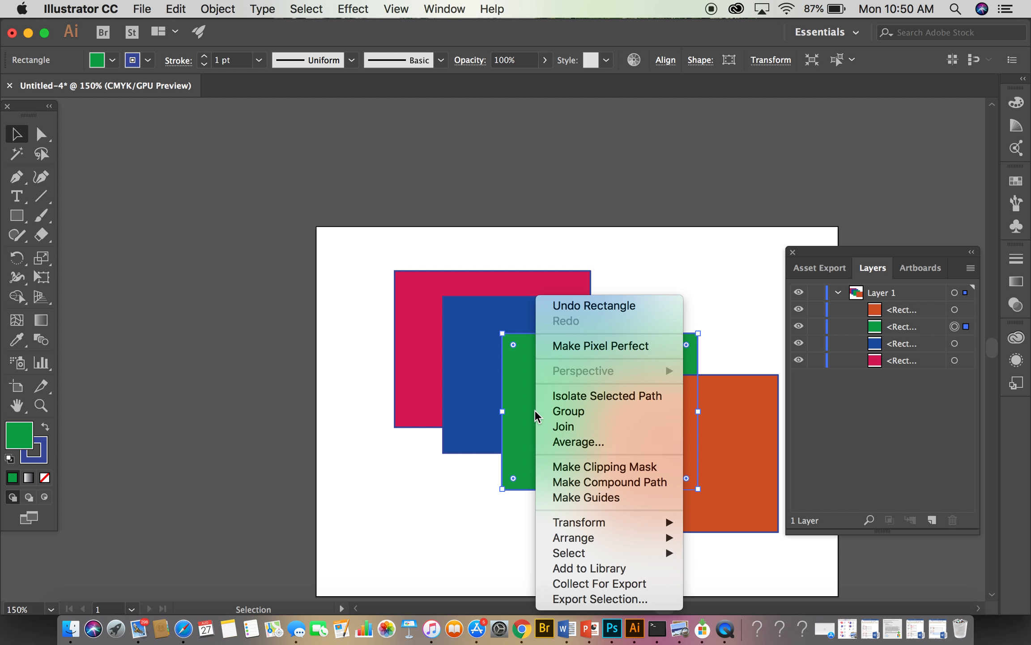
mouse_move(572, 545)
click(706, 550)
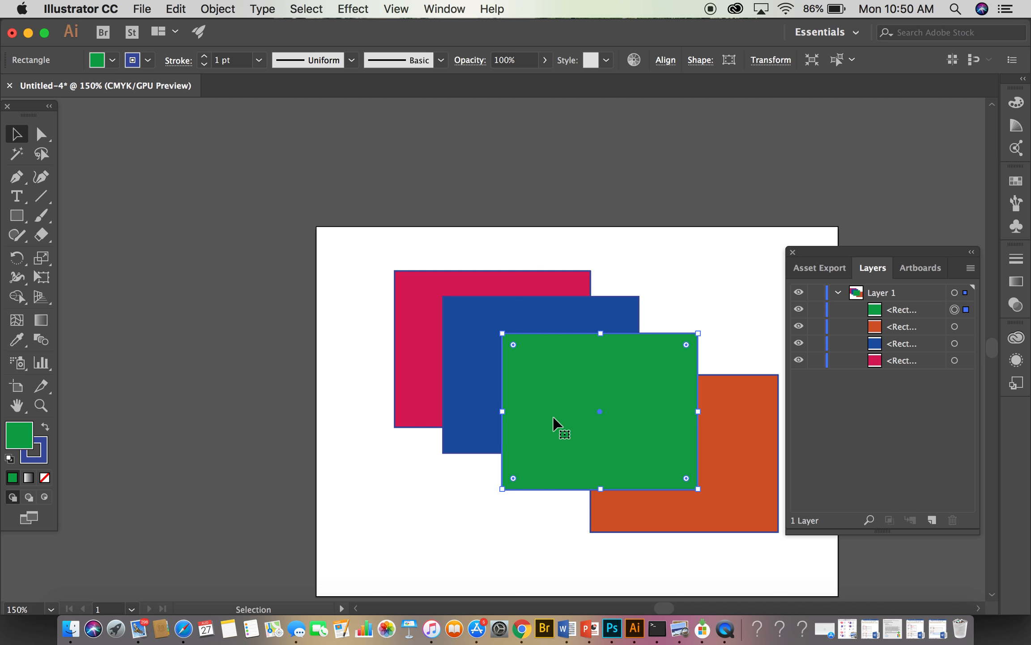
Step: Apply Bring Forward once more to the green rectangle, followed by Bring to Front
right_click(551, 421)
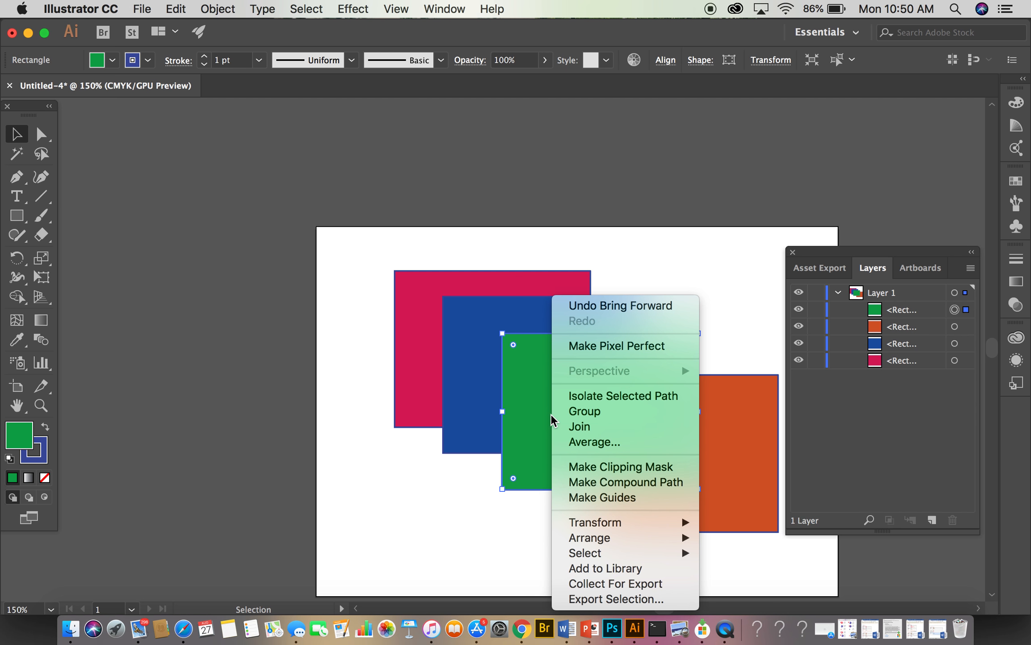
mouse_move(620, 537)
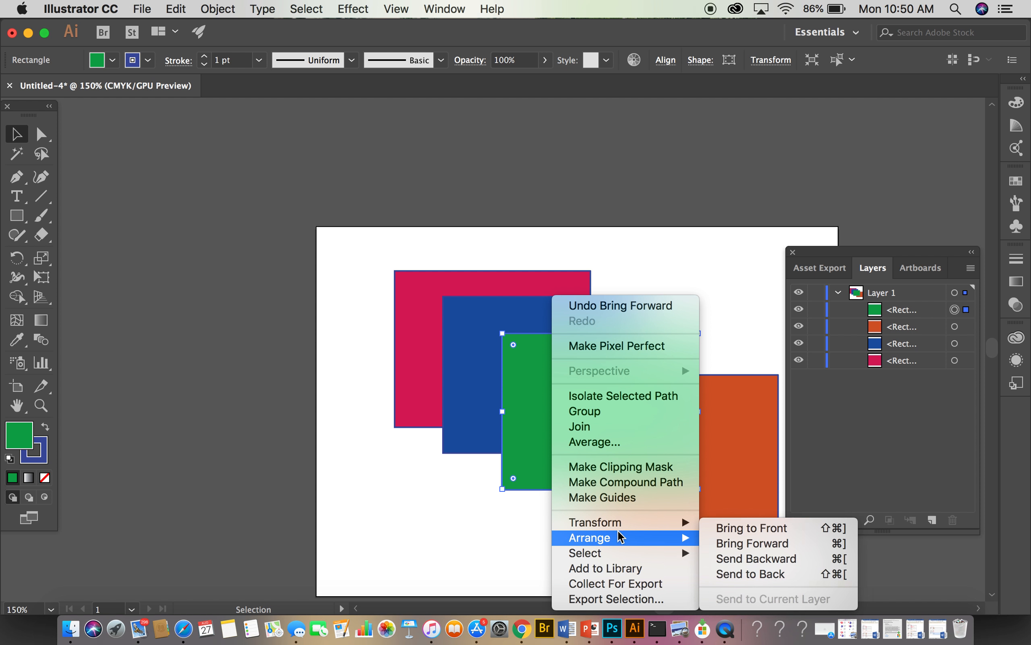
click(753, 543)
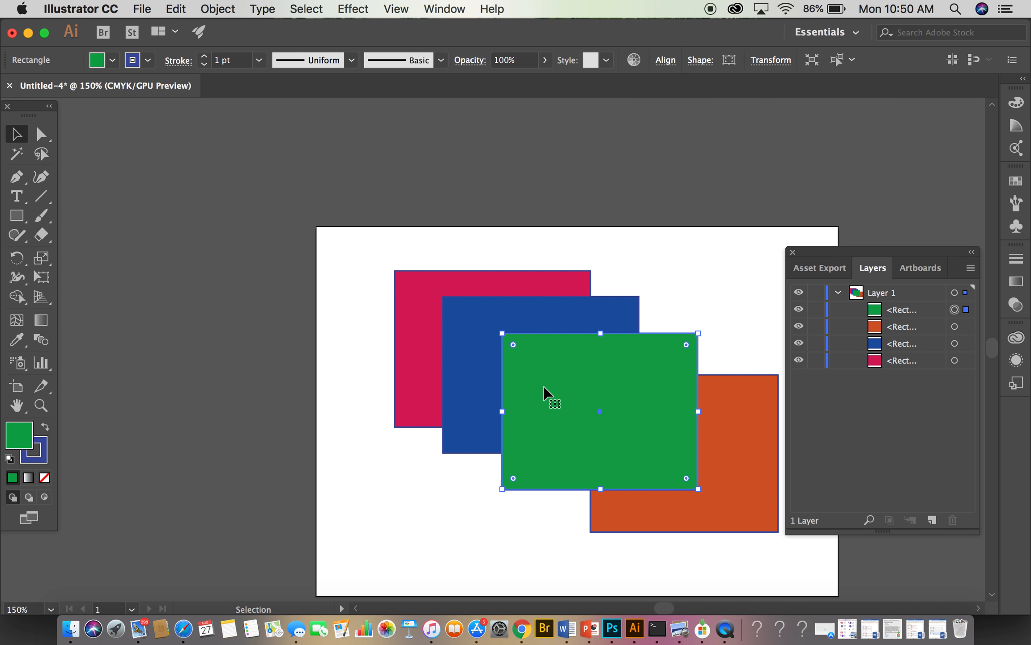
right_click(545, 394)
mouse_move(593, 538)
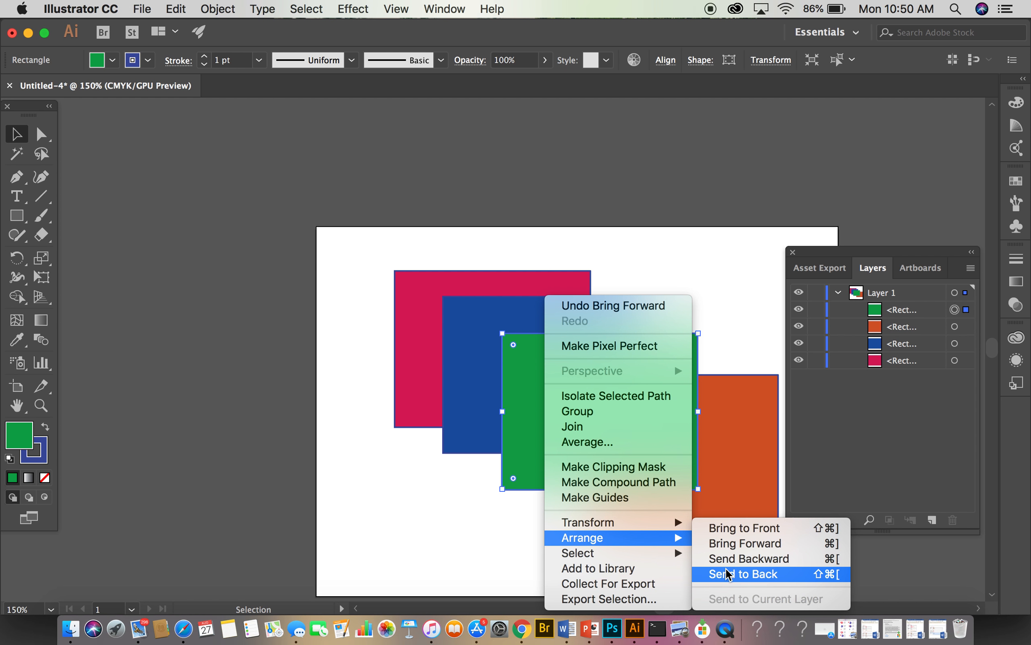
click(730, 530)
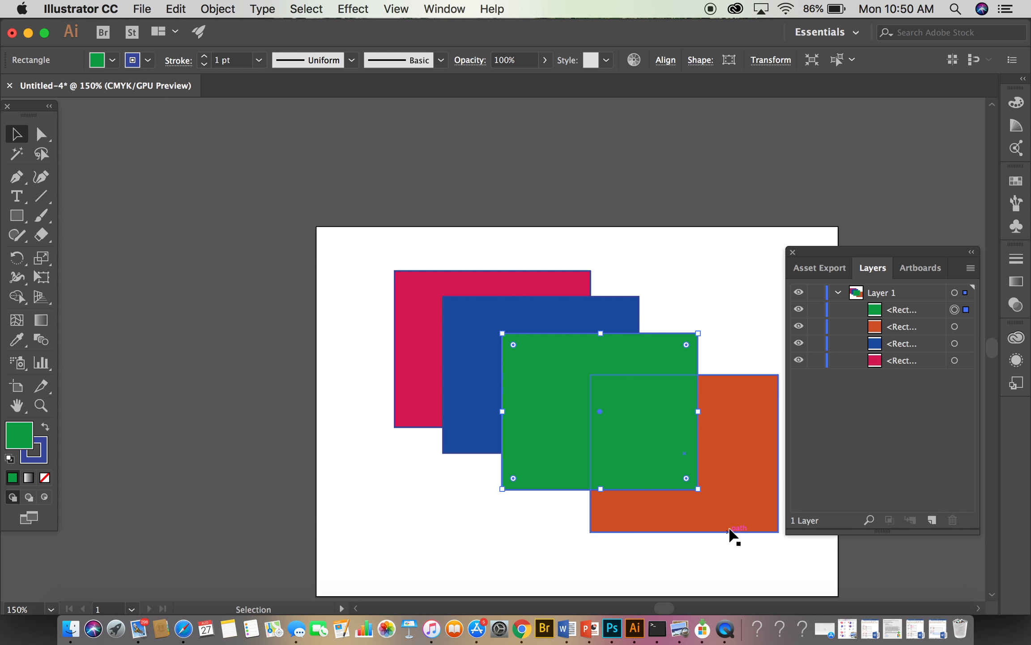
Step: Select the orange rectangle and bring it to the front, above the green one
click(729, 525)
right_click(728, 523)
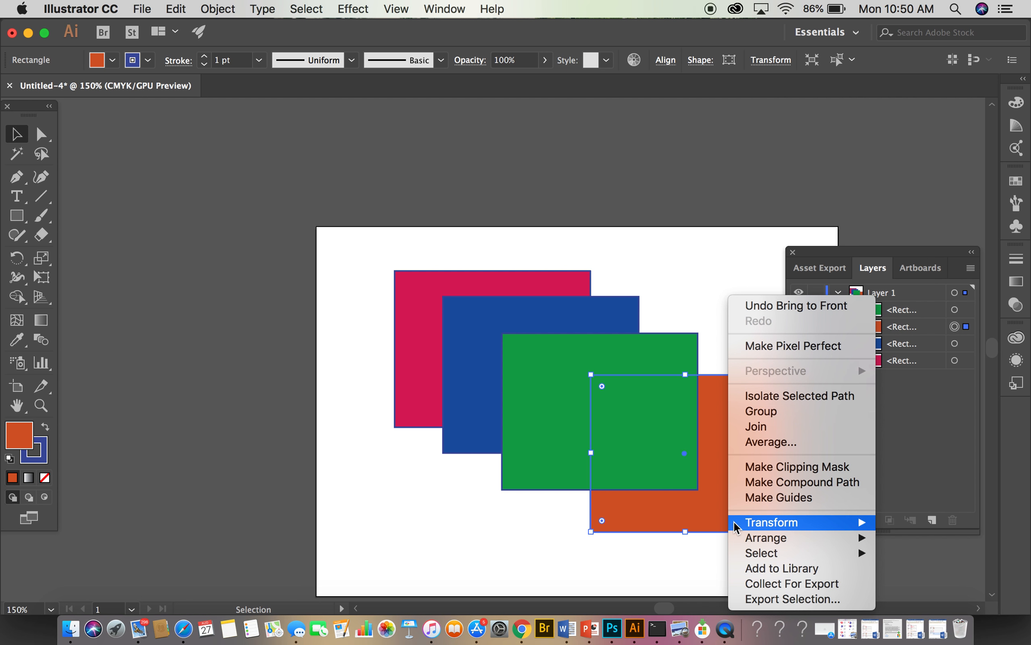
mouse_move(737, 539)
click(678, 529)
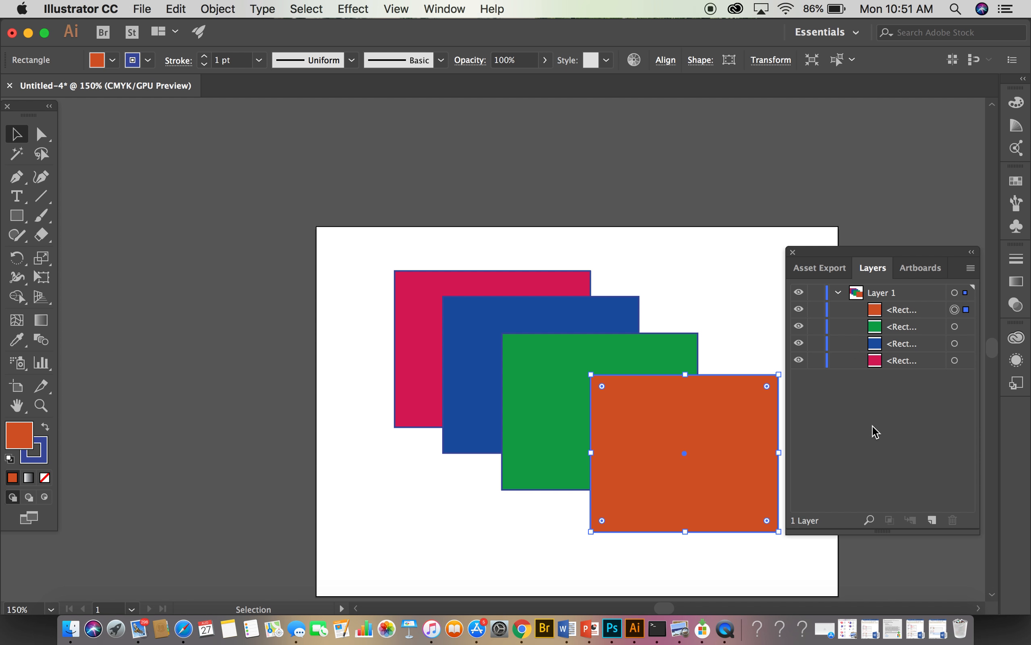
Step: Collapse Layer 1, add a new layer above it, and deselect the orange rectangle
click(836, 293)
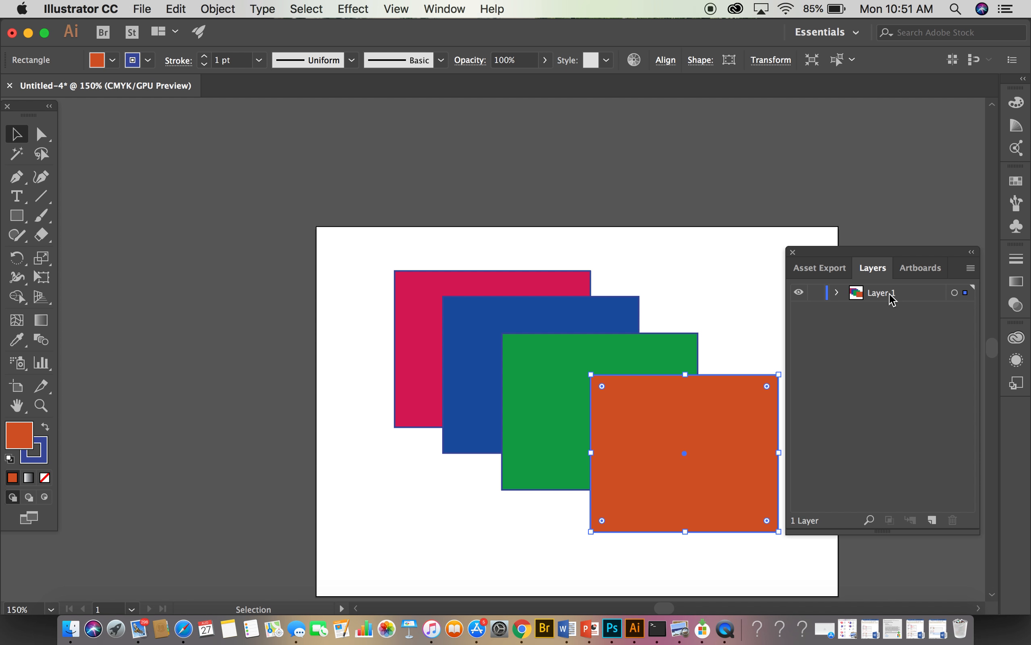
click(933, 520)
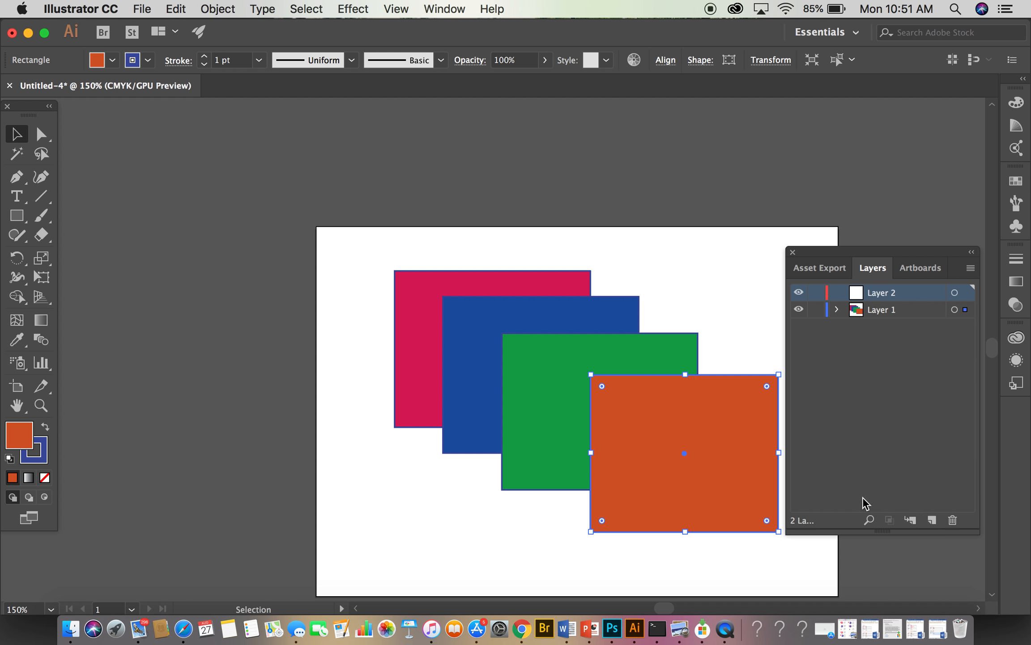
click(493, 523)
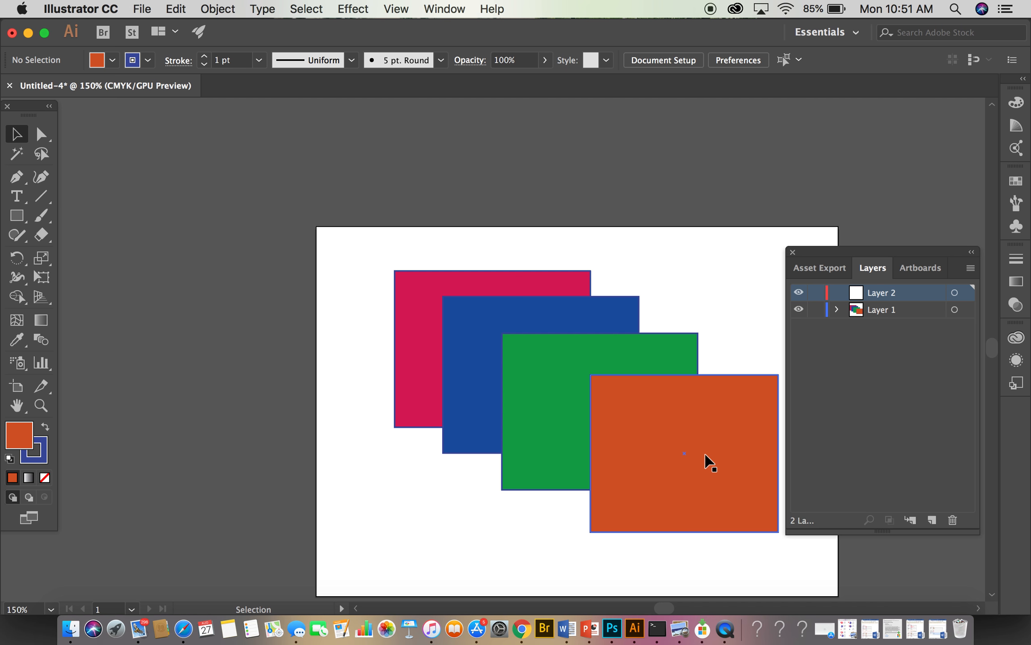
Step: Set the fill to dark brown 280C02 and draw a circle on Layer 2 overlapping the orange rectangle's lower-right corner
double_click(23, 436)
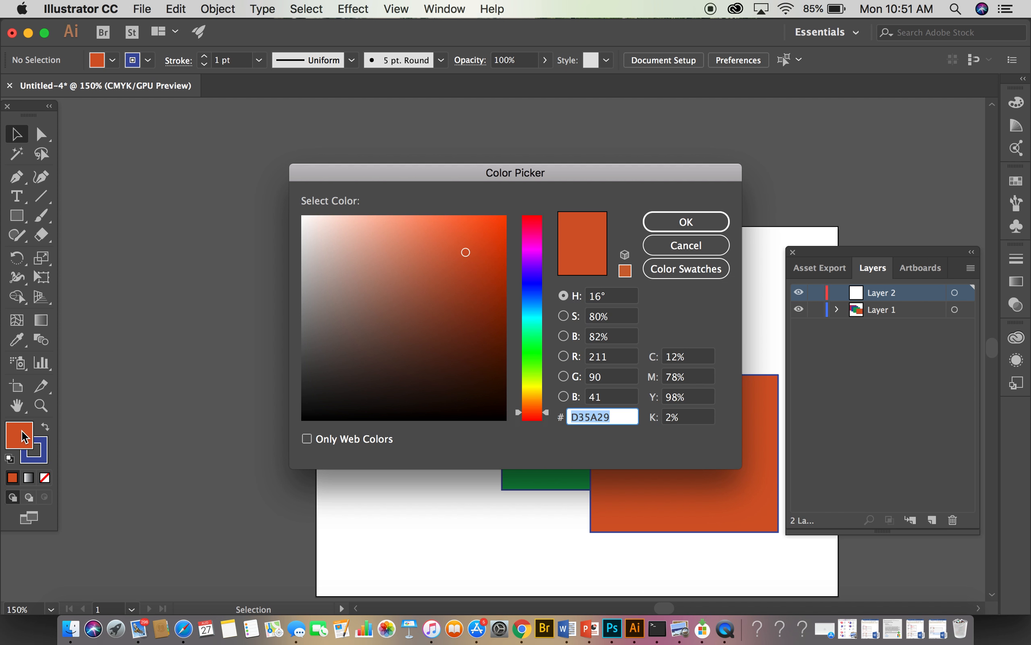
click(497, 388)
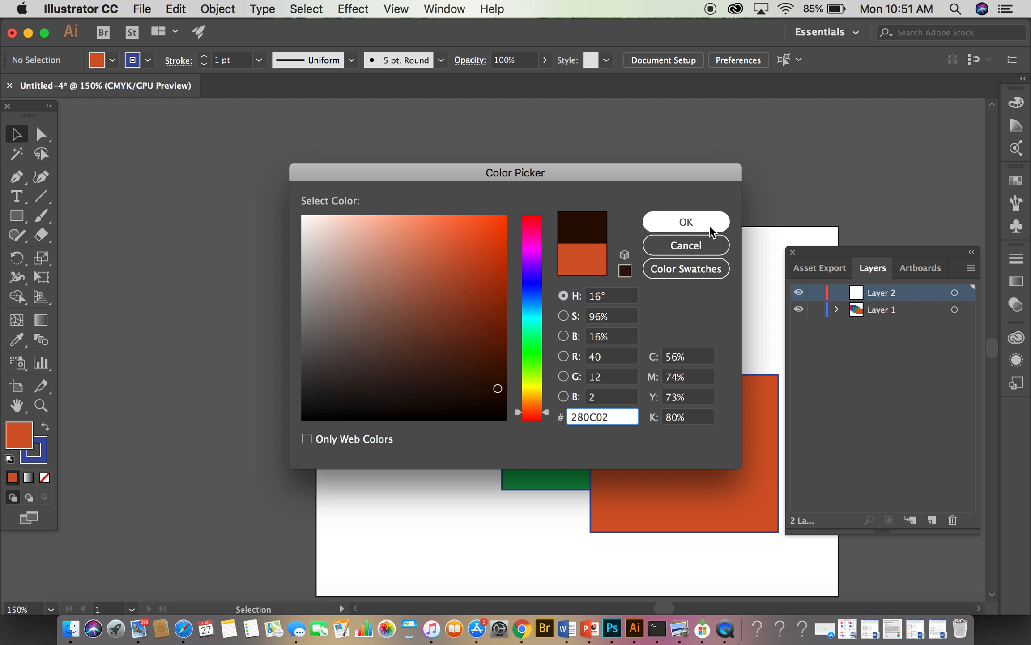
click(710, 232)
click(16, 217)
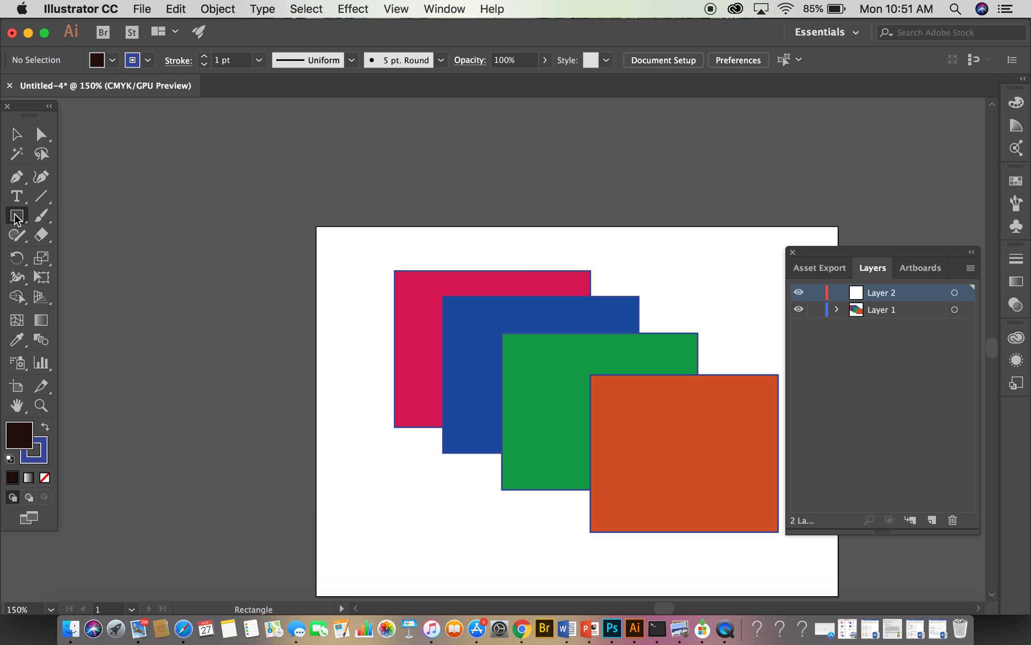
click(16, 218)
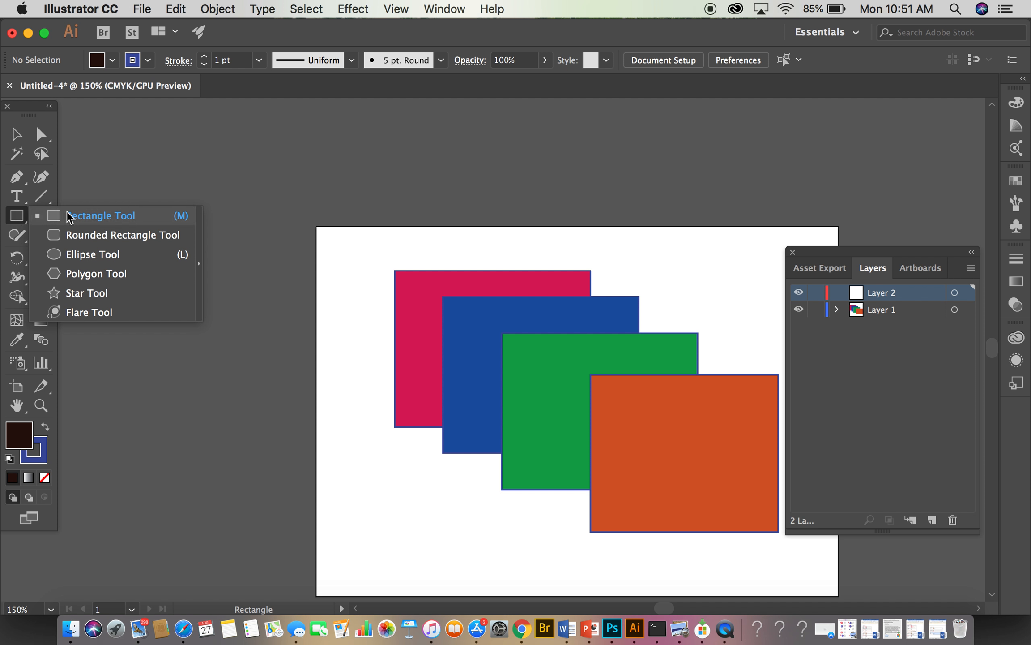
click(85, 254)
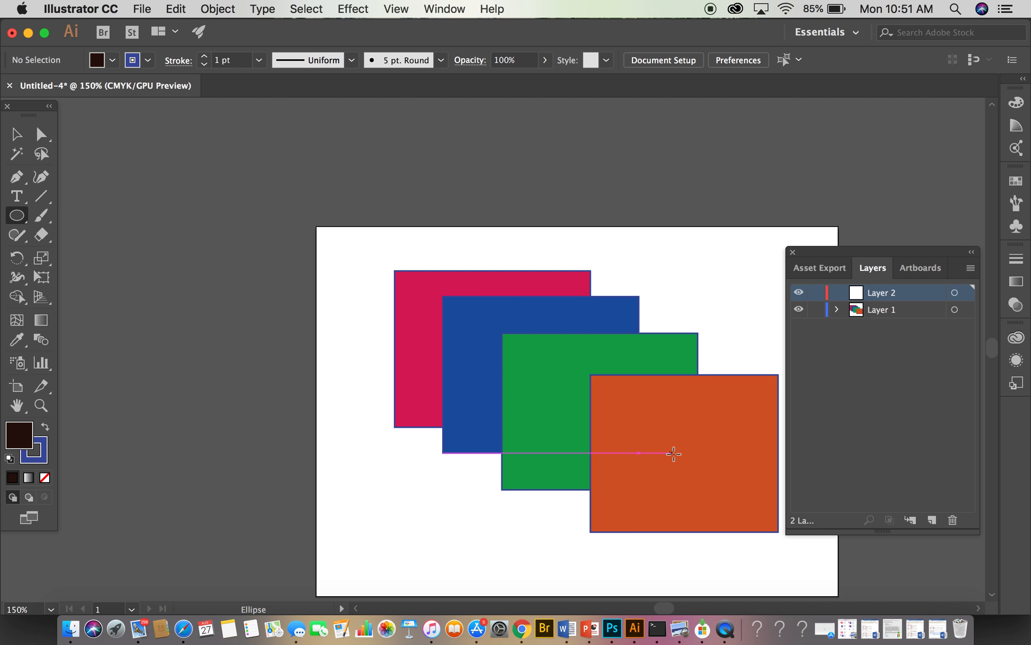
drag(677, 454, 719, 578)
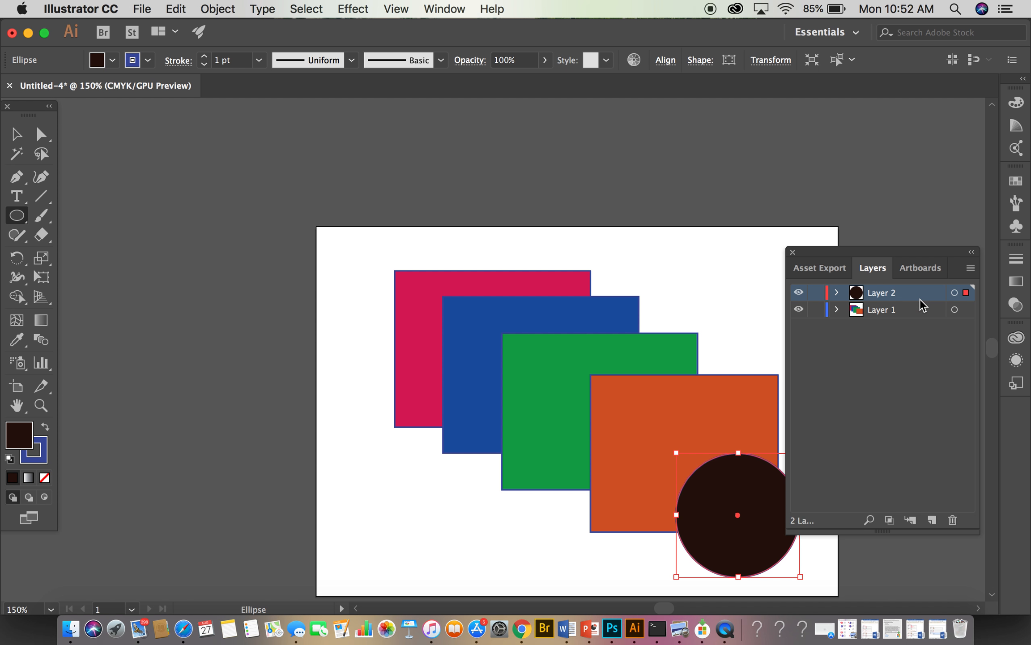
Step: Enlarge the row and thumbnail size of the layer list through its panel options
click(971, 270)
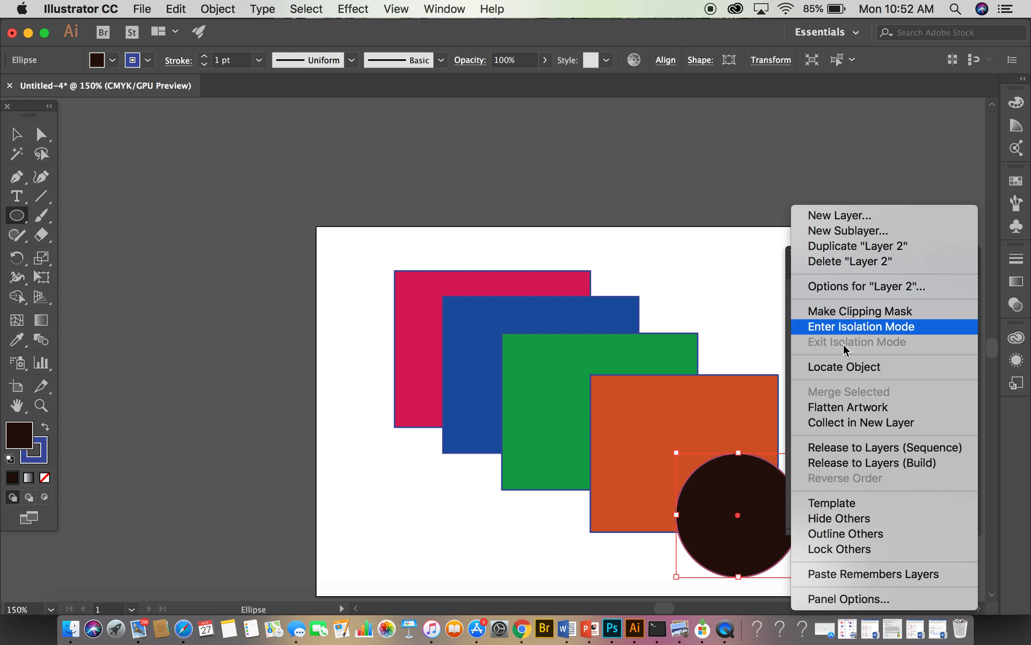
click(847, 600)
click(424, 268)
click(581, 458)
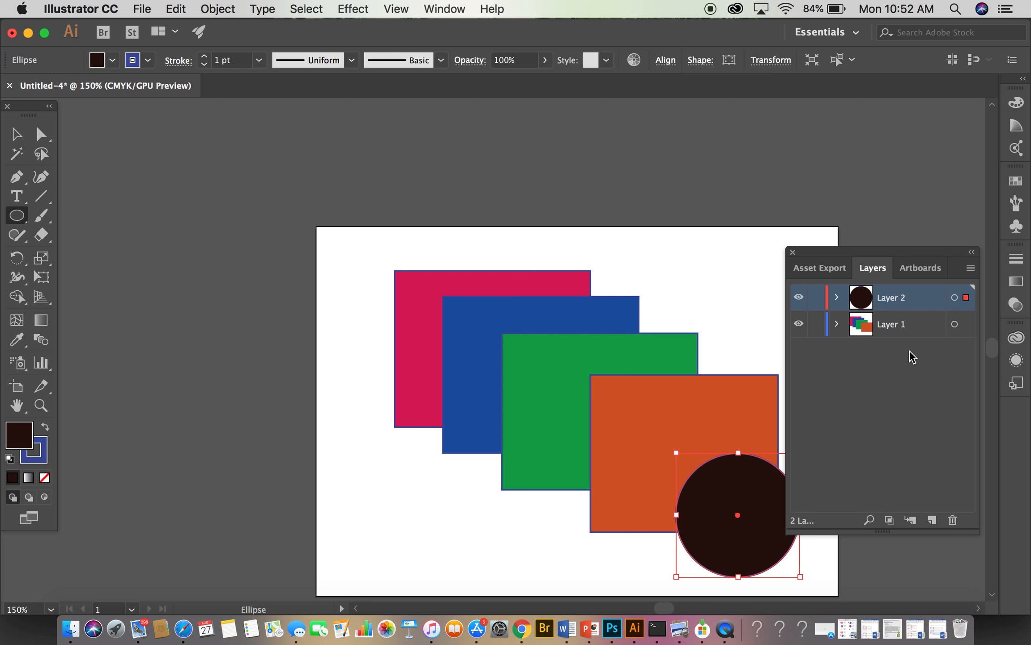
Step: Make Layer 1 active and try Bring to Front with the dark circle still selected
click(902, 329)
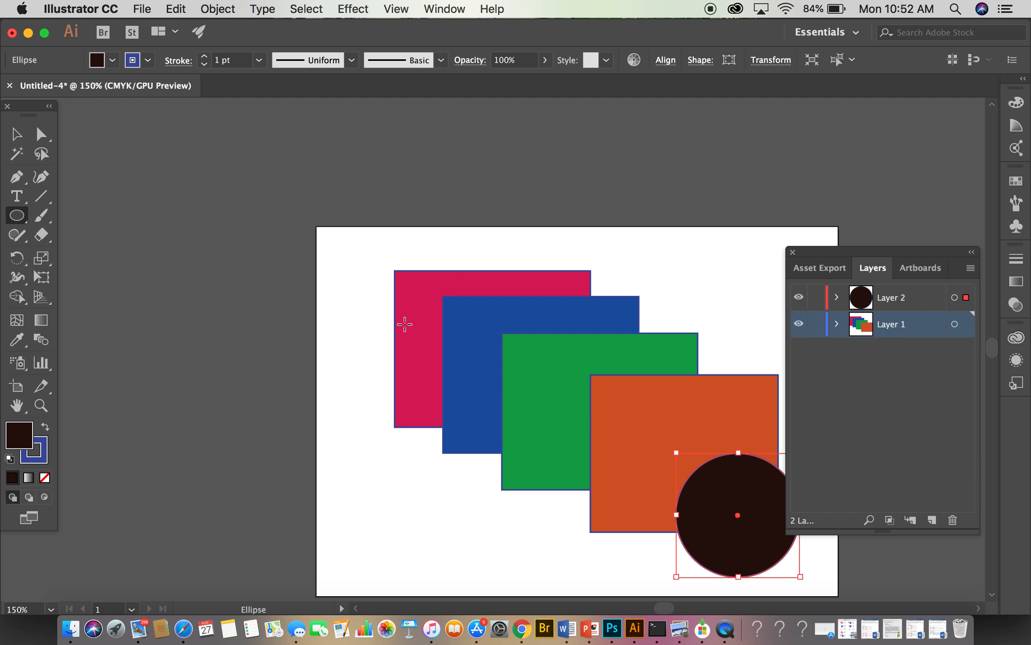
right_click(415, 349)
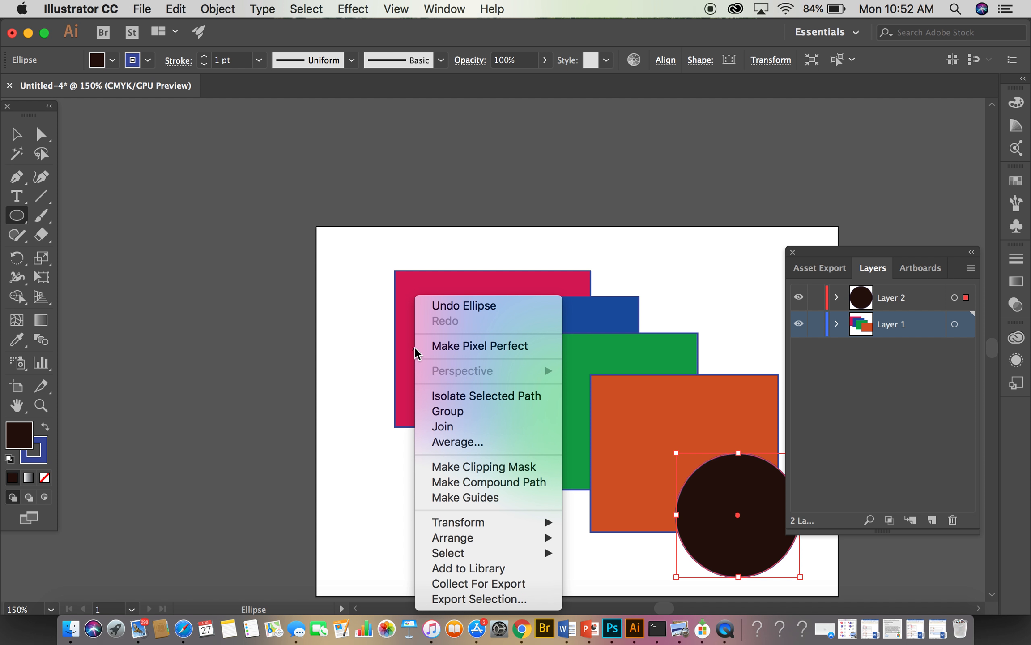
mouse_move(450, 539)
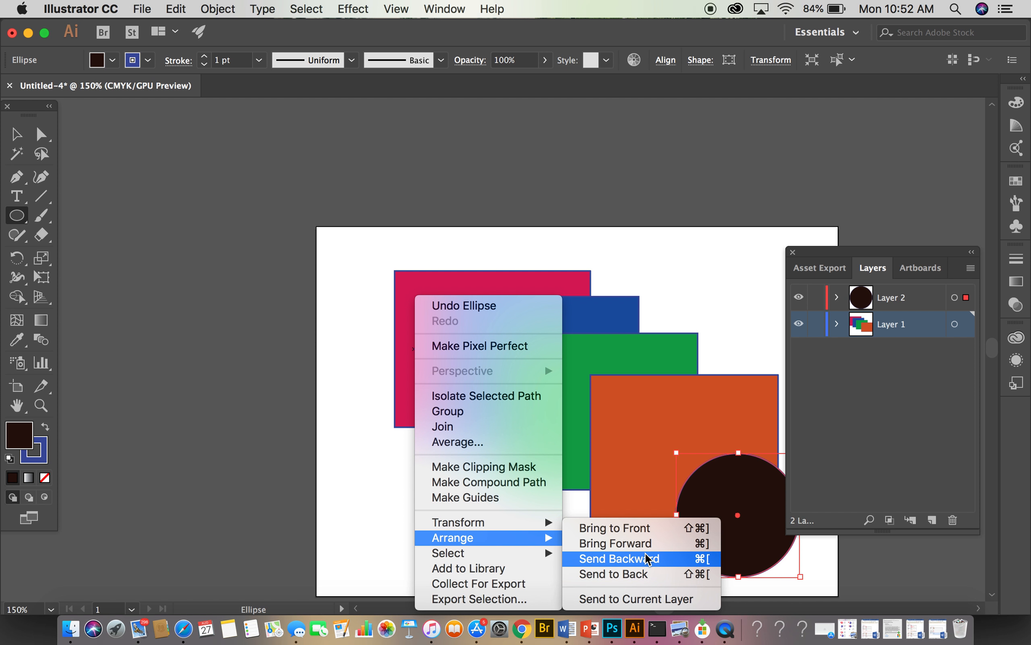
click(647, 531)
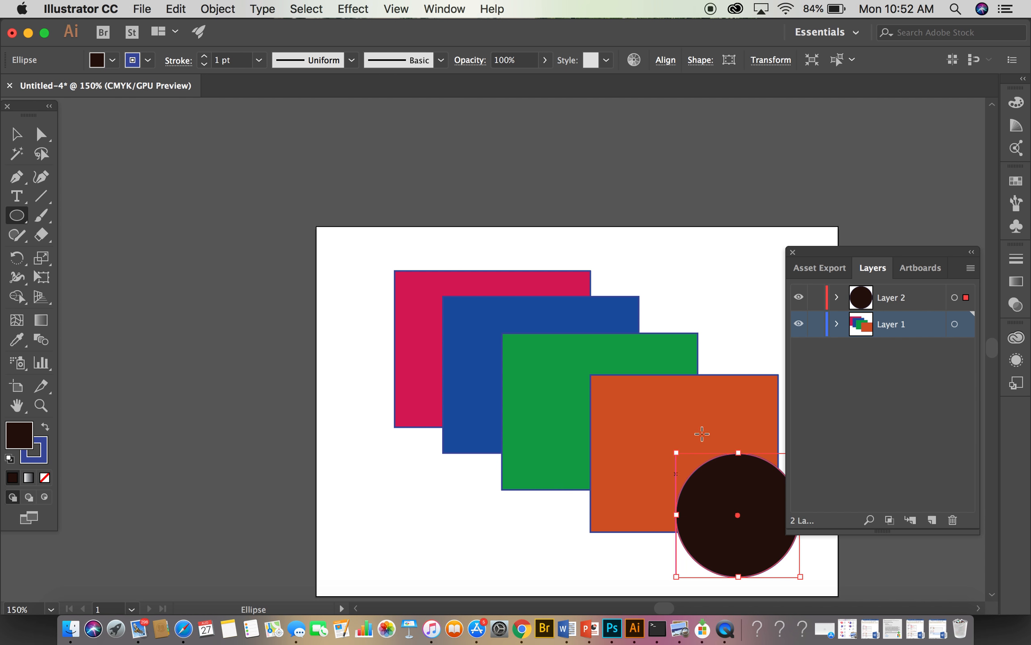
Step: Expand Layer 1, select the crimson rectangle and bring it to the front of that layer
click(837, 324)
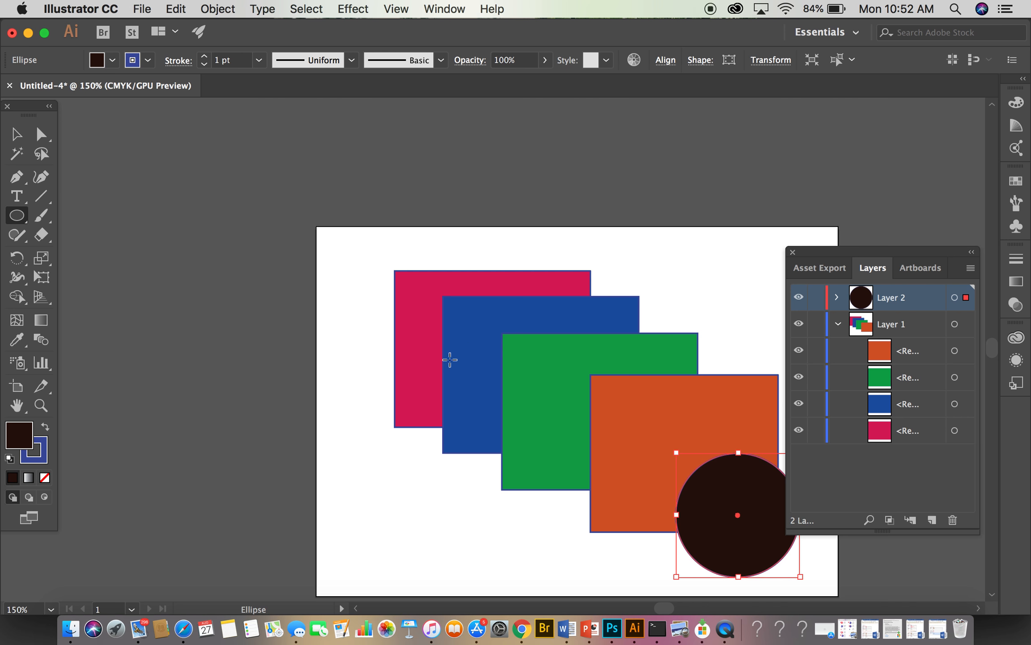
click(420, 364)
click(474, 352)
click(17, 135)
click(408, 343)
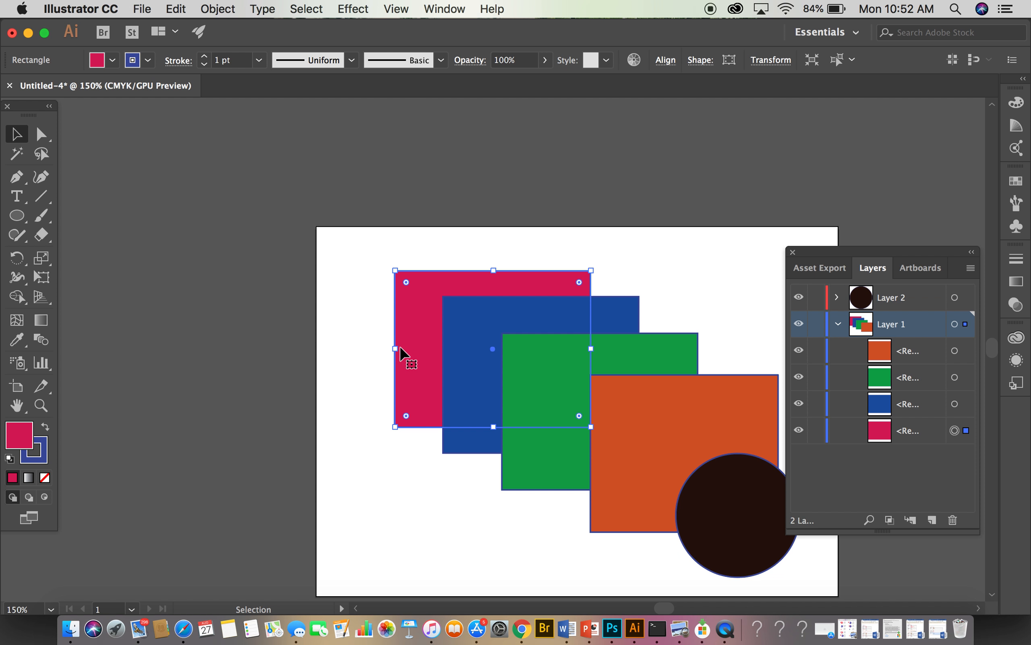
right_click(405, 368)
mouse_move(443, 537)
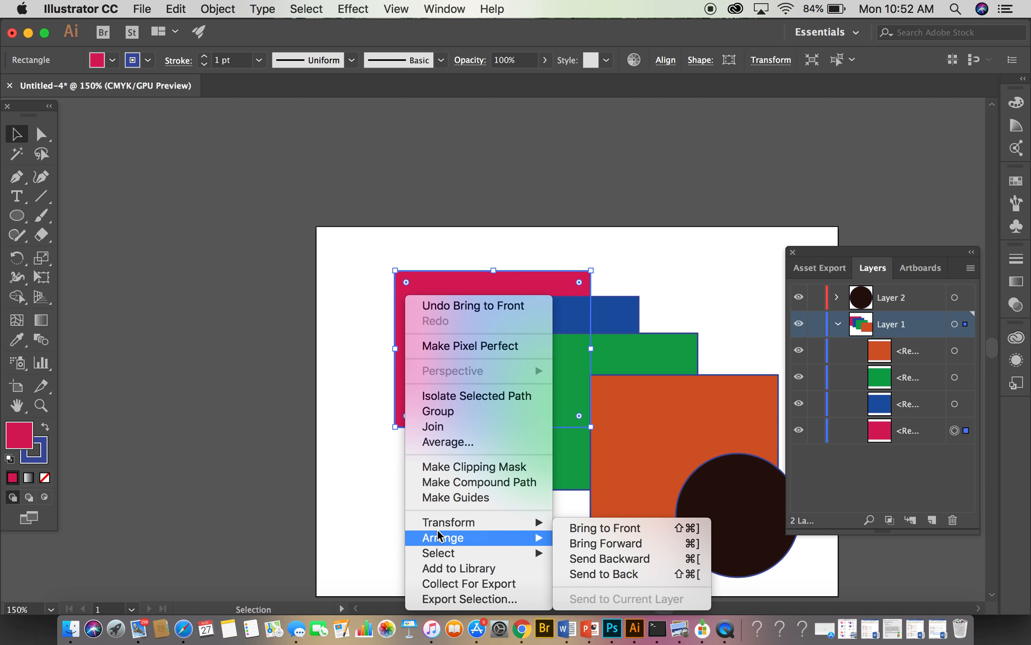
click(618, 528)
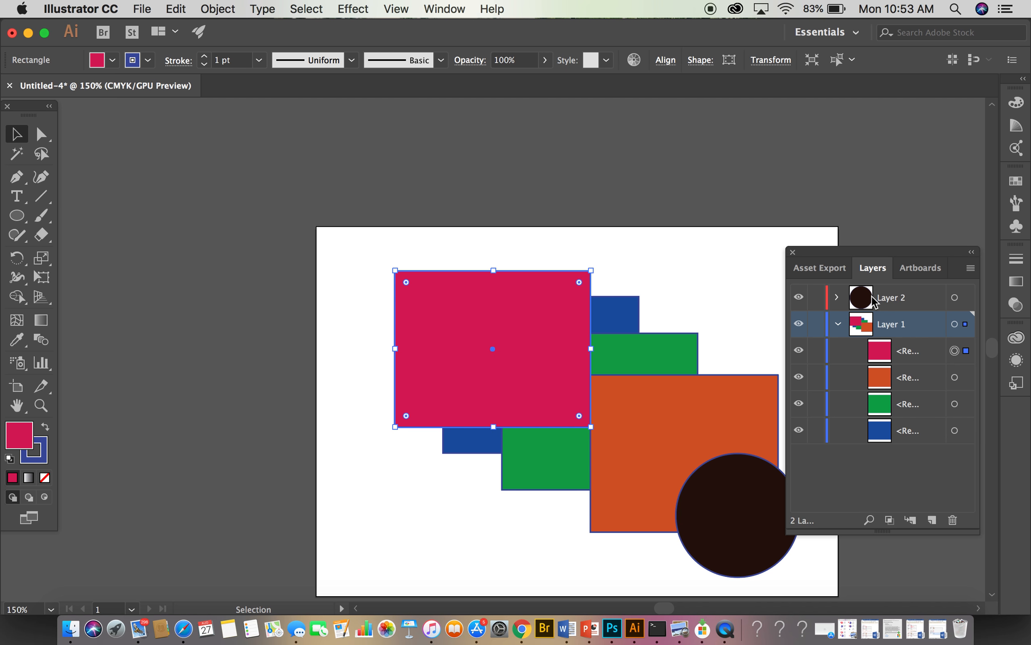
Step: Collapse Layer 1, move Layer 2 beneath it, and make Layer 2 the active layer
click(839, 324)
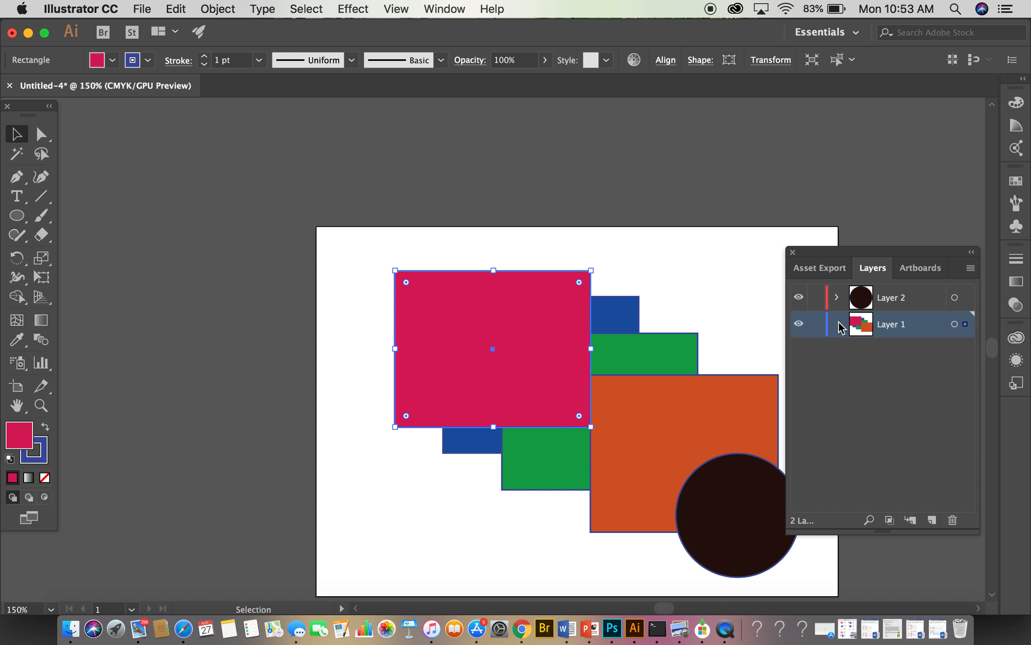
drag(911, 303, 900, 361)
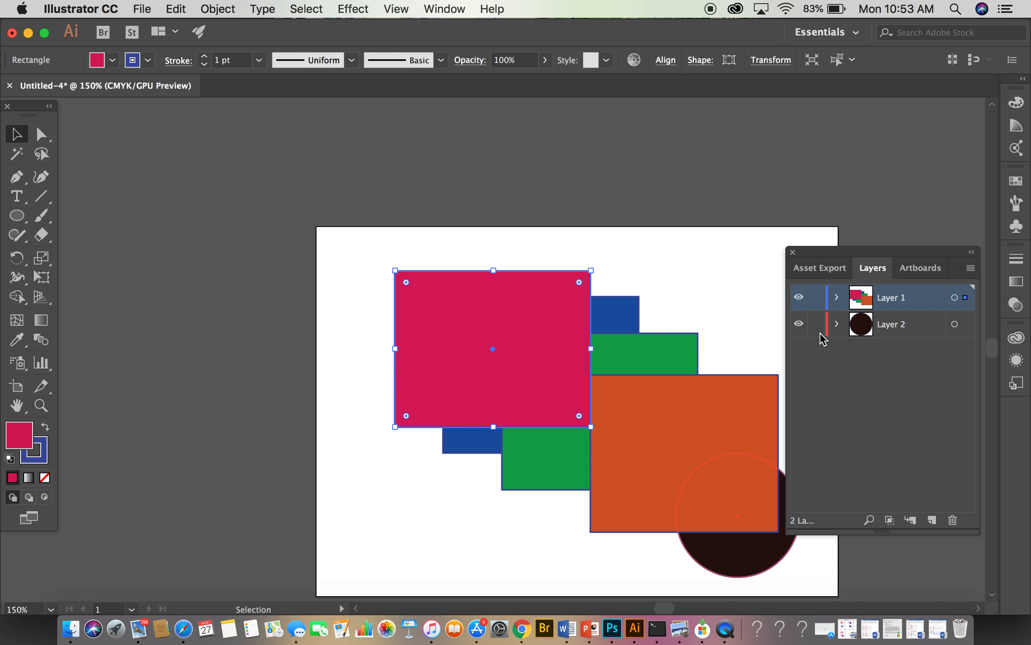
click(911, 327)
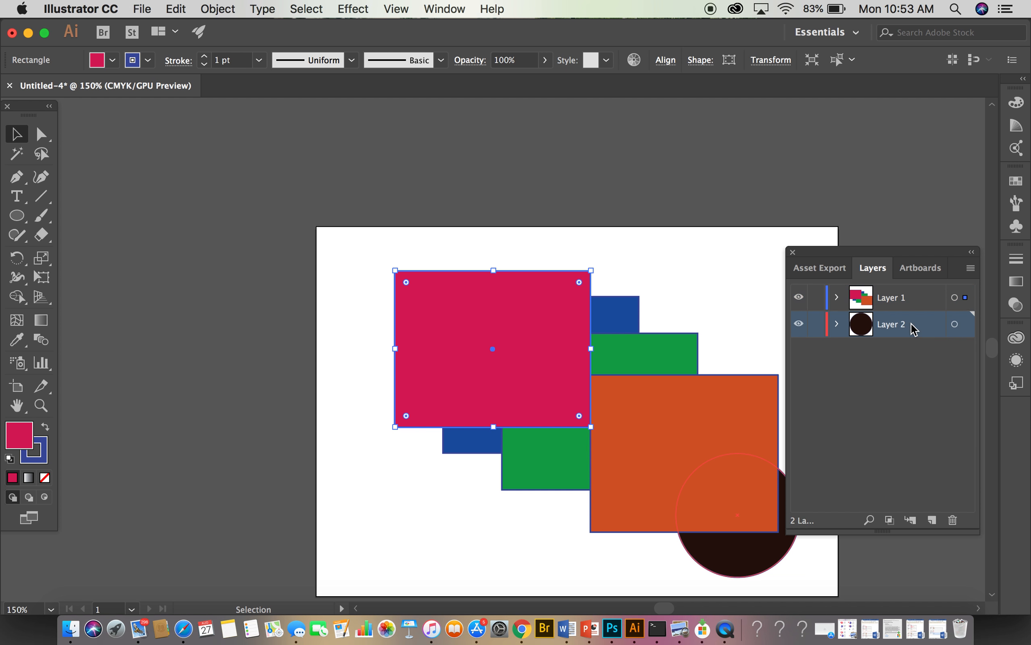
click(176, 9)
click(188, 70)
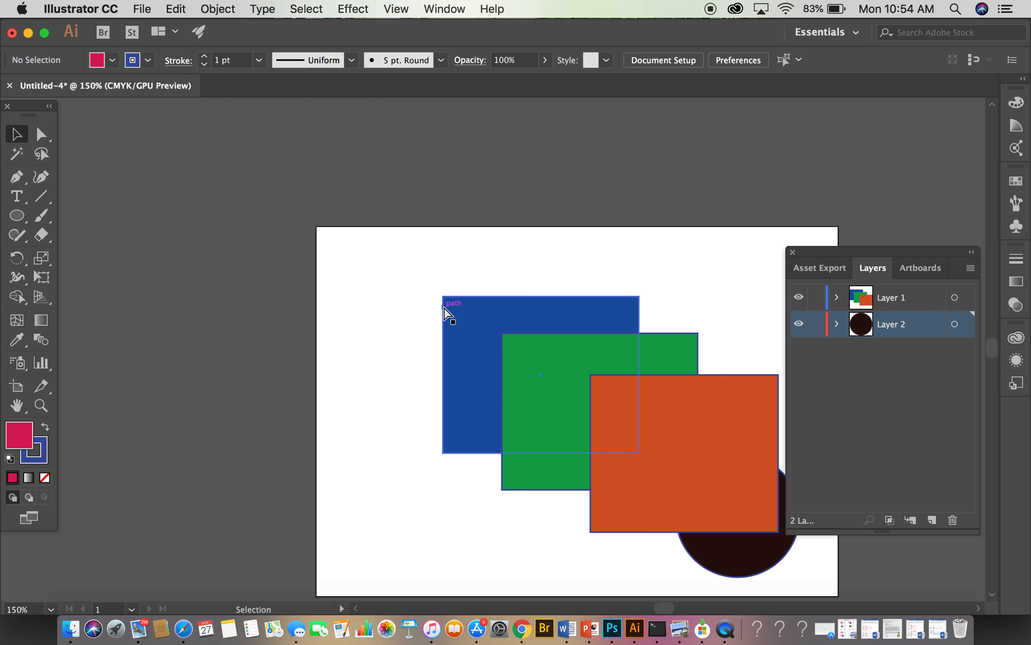
key(super+v)
Step: Cut the dark circle from Layer 2 and paste it into Layer 1
click(939, 333)
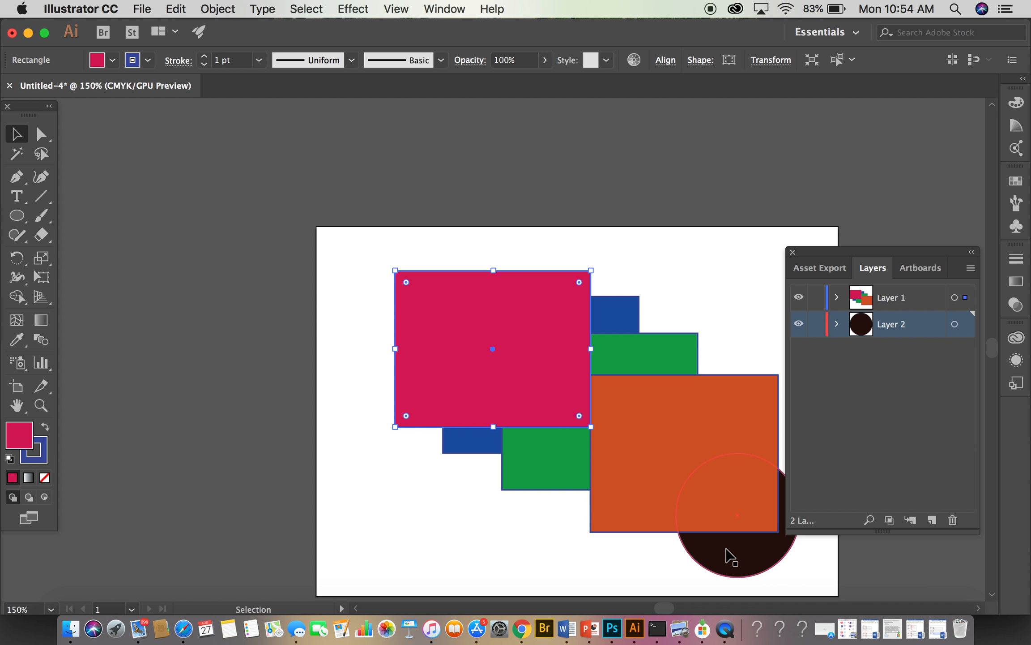
click(726, 555)
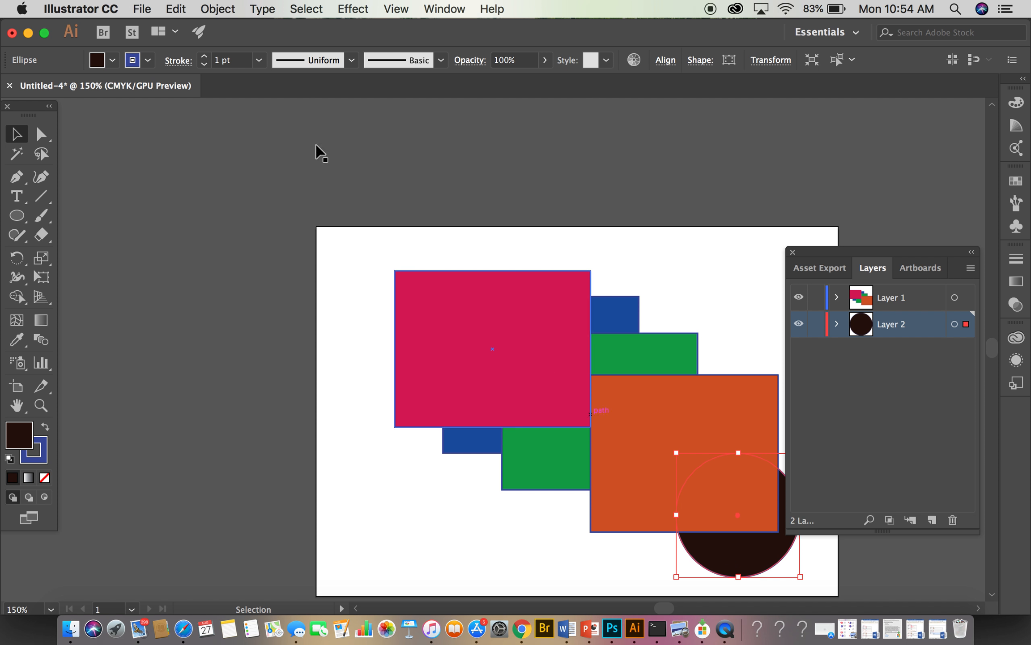
click(175, 9)
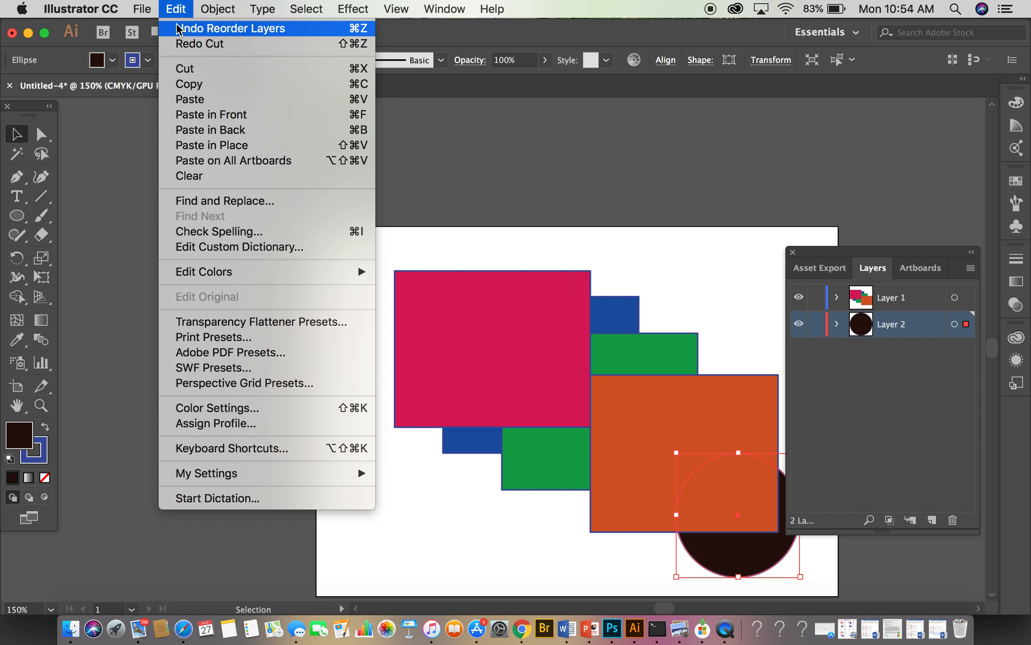
click(182, 68)
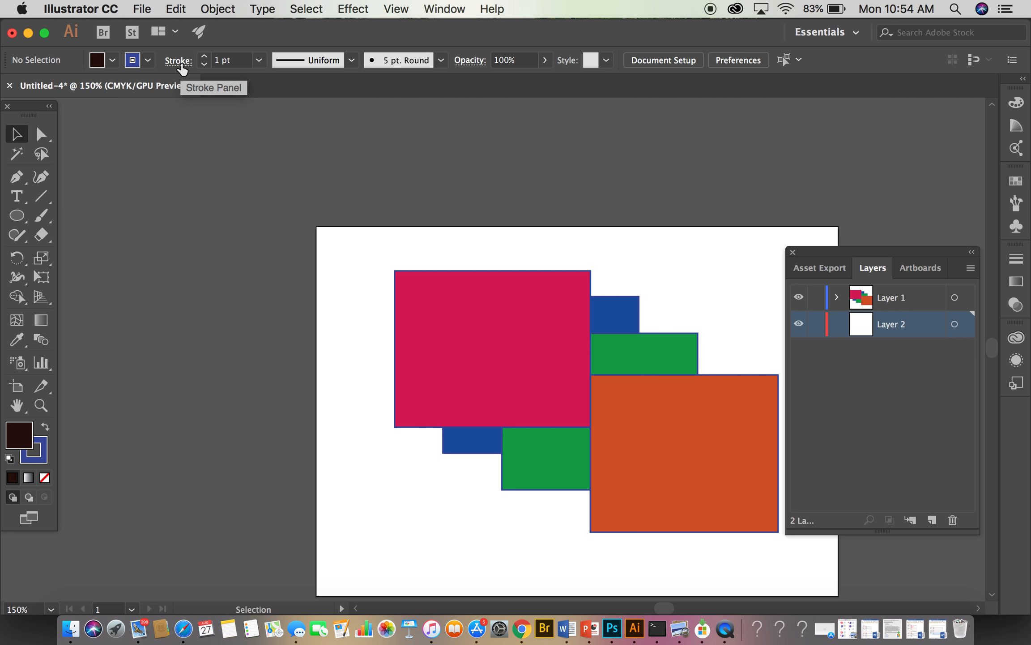
click(913, 305)
click(177, 9)
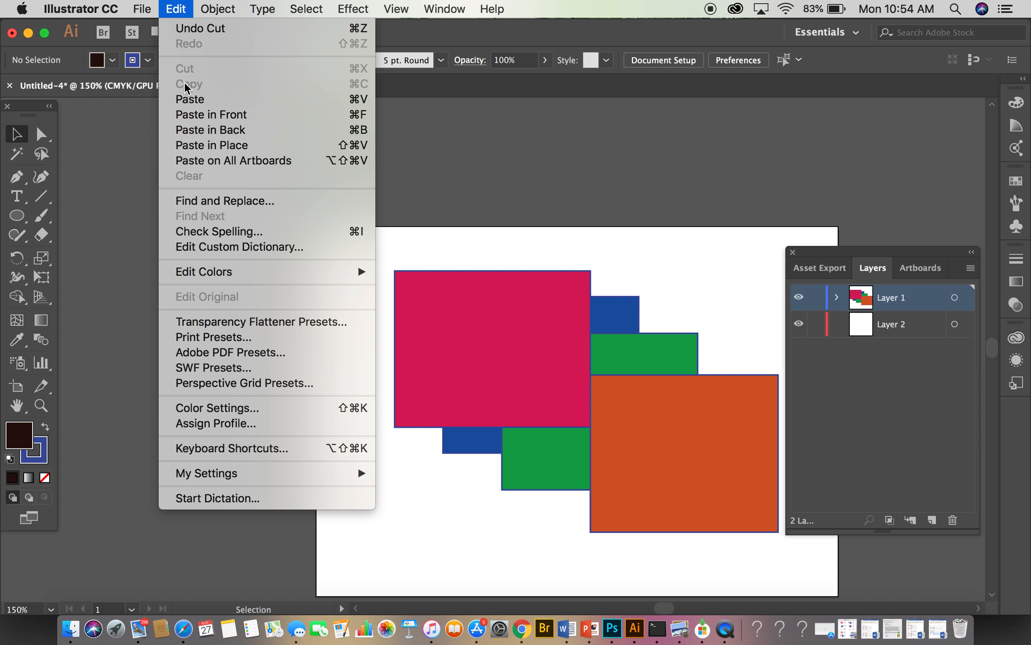
click(190, 99)
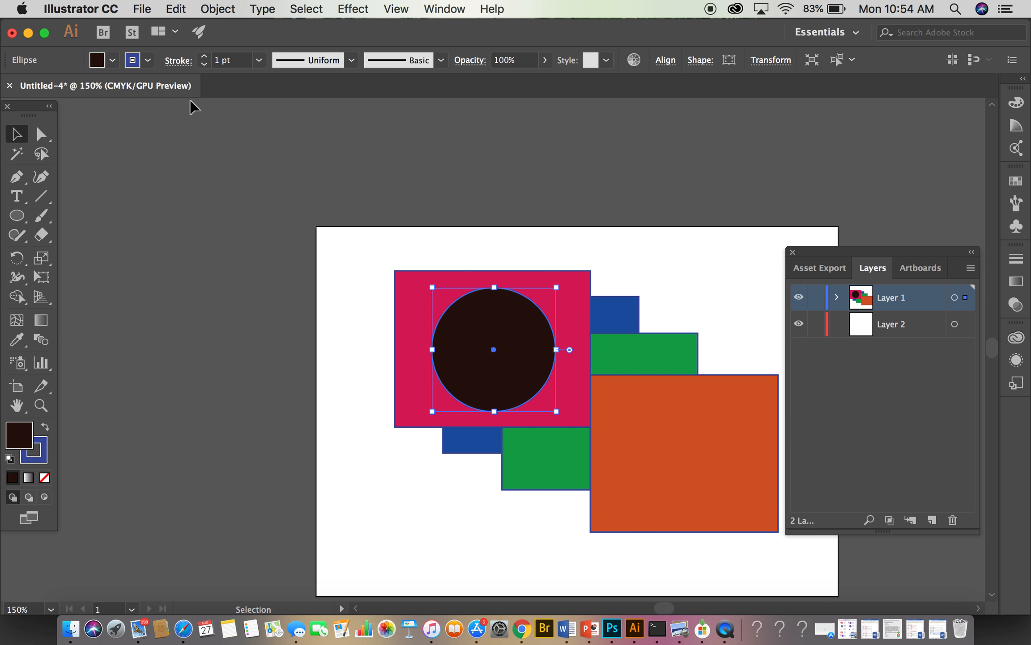
Step: Expand Layer 1 and send the dark circle backward one level at a time until it lies below the blue rectangle
click(836, 298)
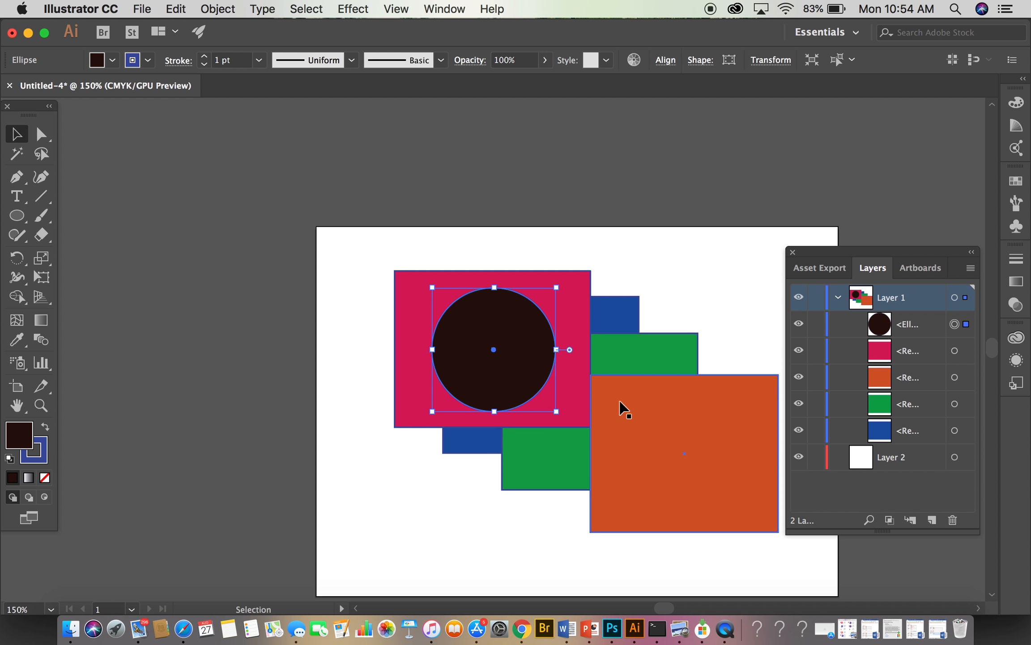
key(super+bracketleft)
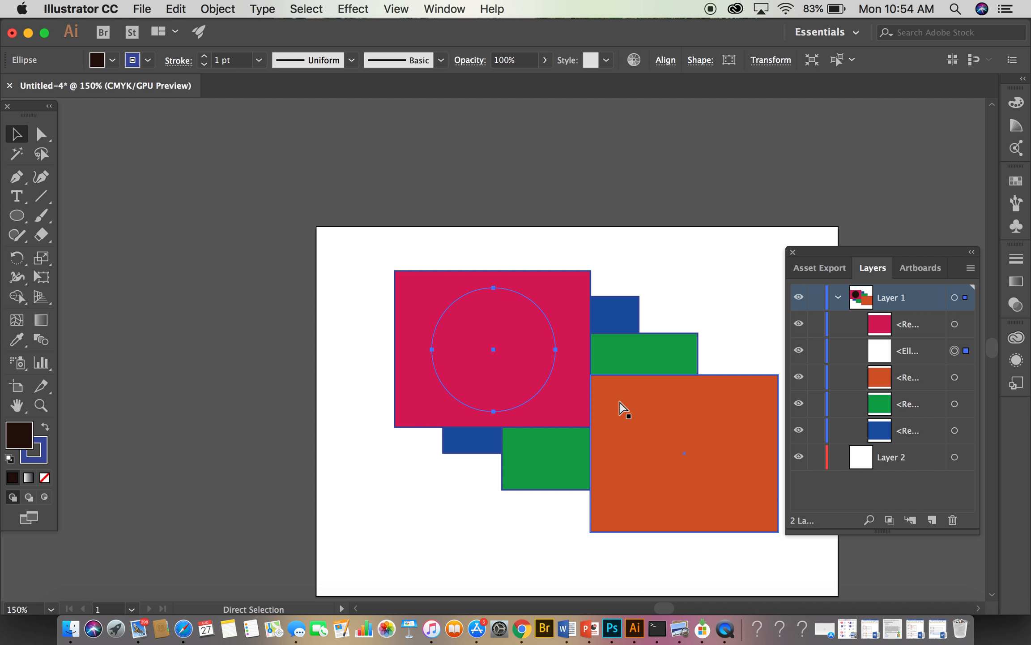
key(super+bracketleft)
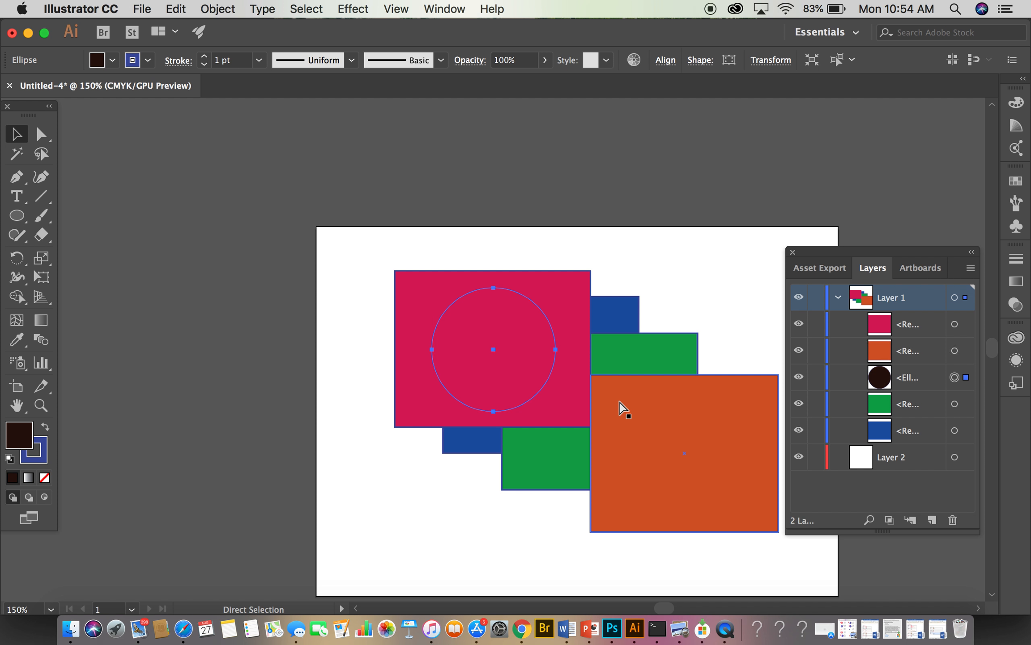
key(super+bracketleft)
key(super+bracketleft)
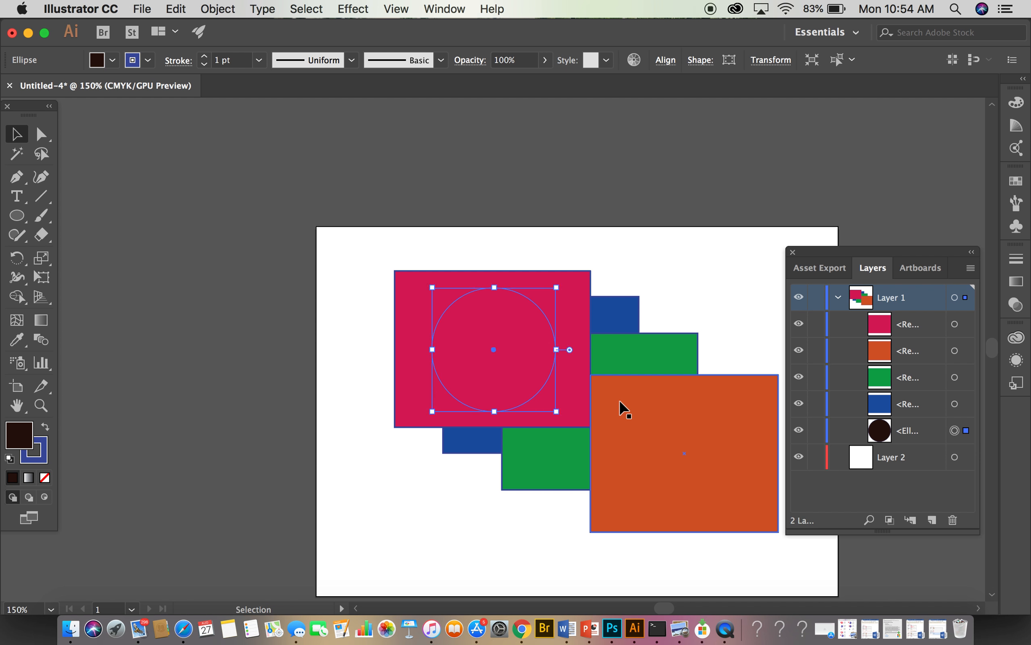
Step: Step the dark circle back up through Layer 1 until it sits above the crimson rectangle again
key(super+bracketright)
key(super+bracketright)
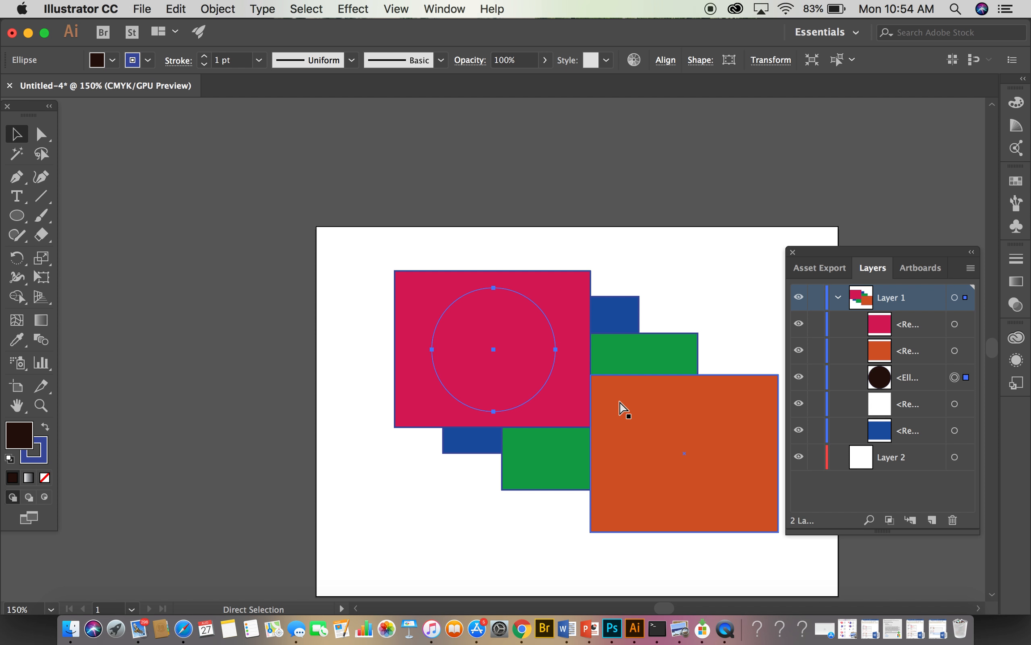
key(super+bracketright)
key(super+bracketright)
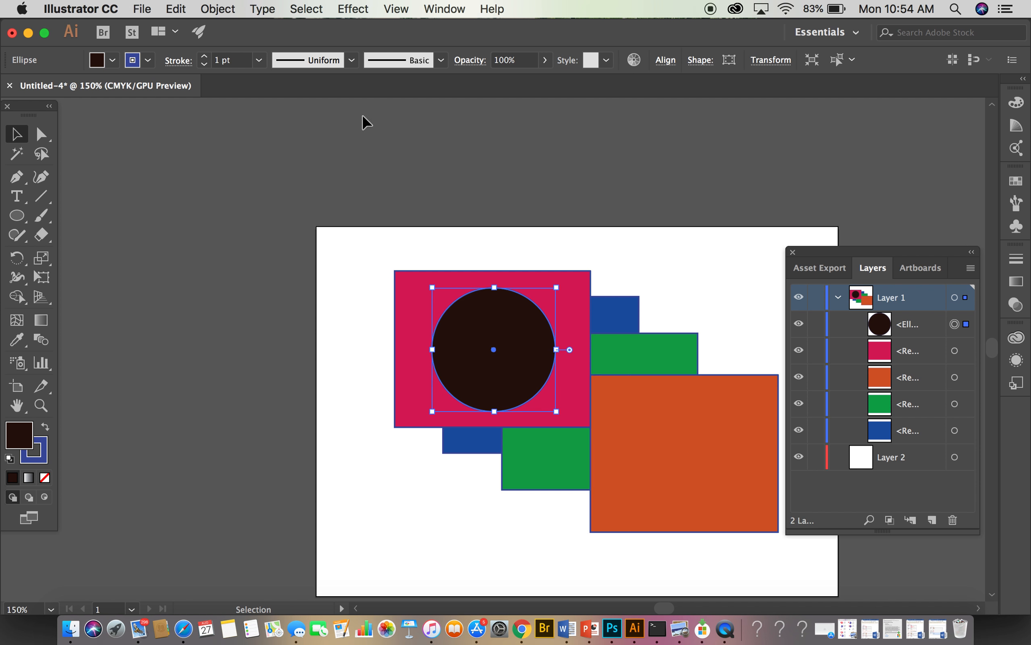
Step: Send the dark circle backward one level, directly behind the crimson rectangle
right_click(444, 380)
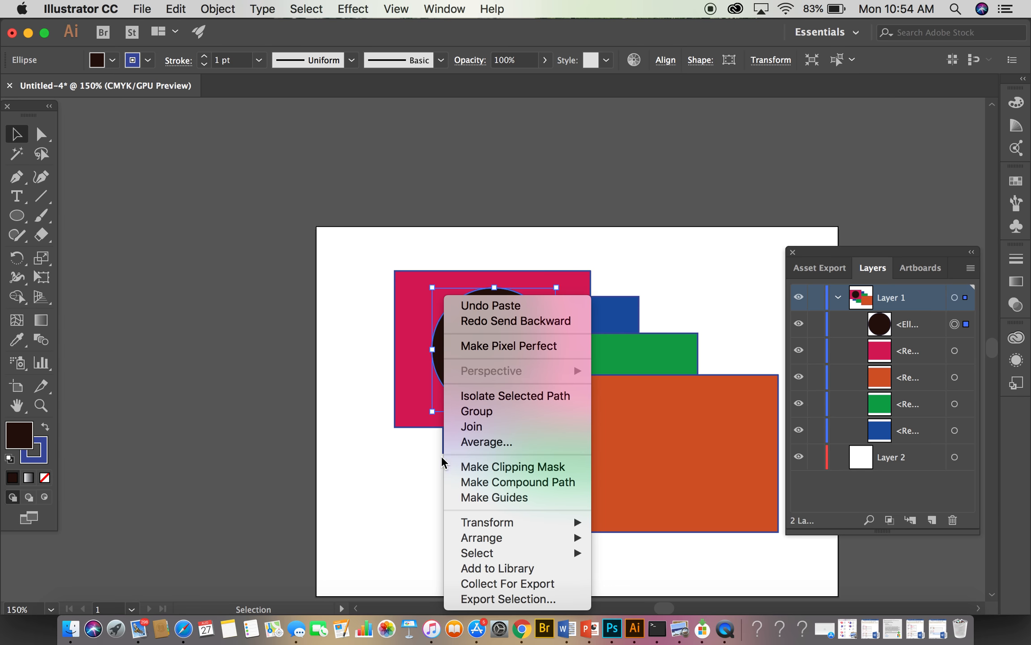
mouse_move(468, 541)
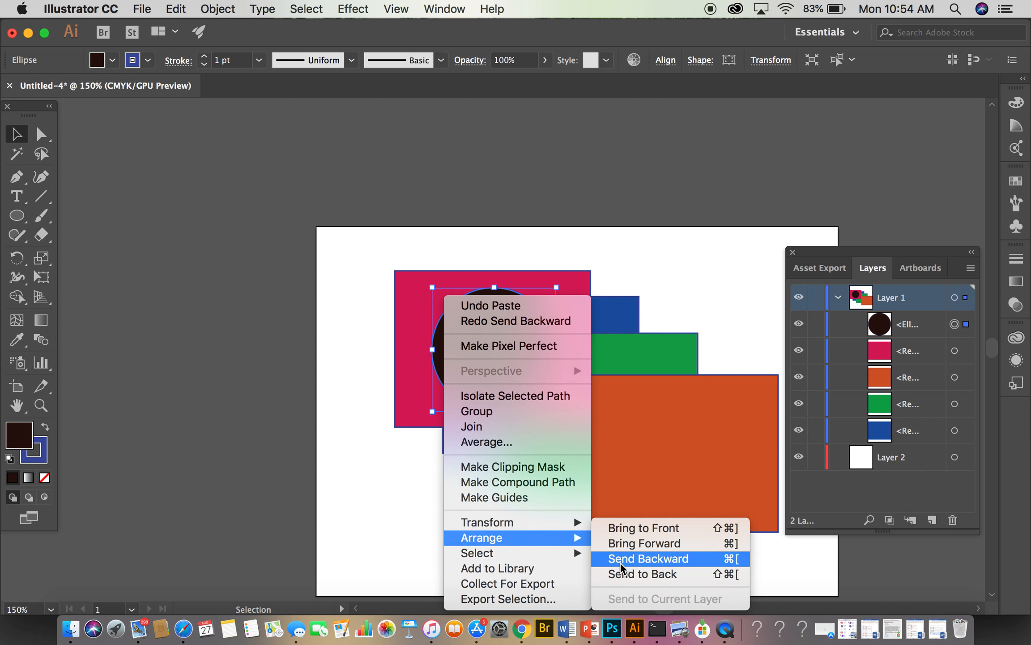
click(622, 558)
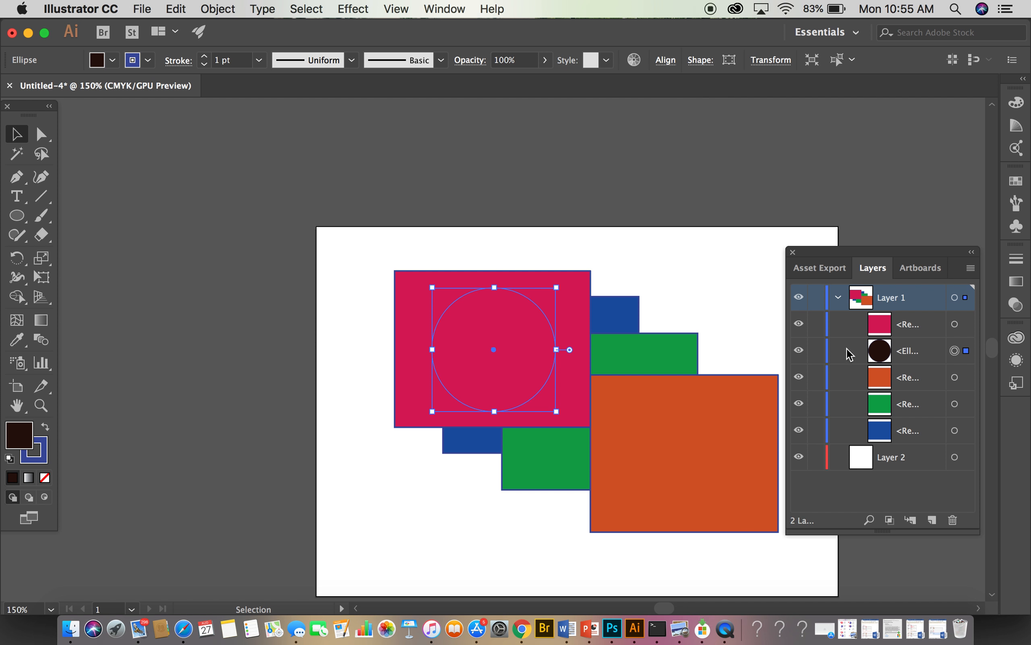
Step: Move the crimson rectangle down and left to uncover the dark circle, and place the circle below the orange rectangle in Layer 1
click(419, 363)
drag(418, 357, 385, 432)
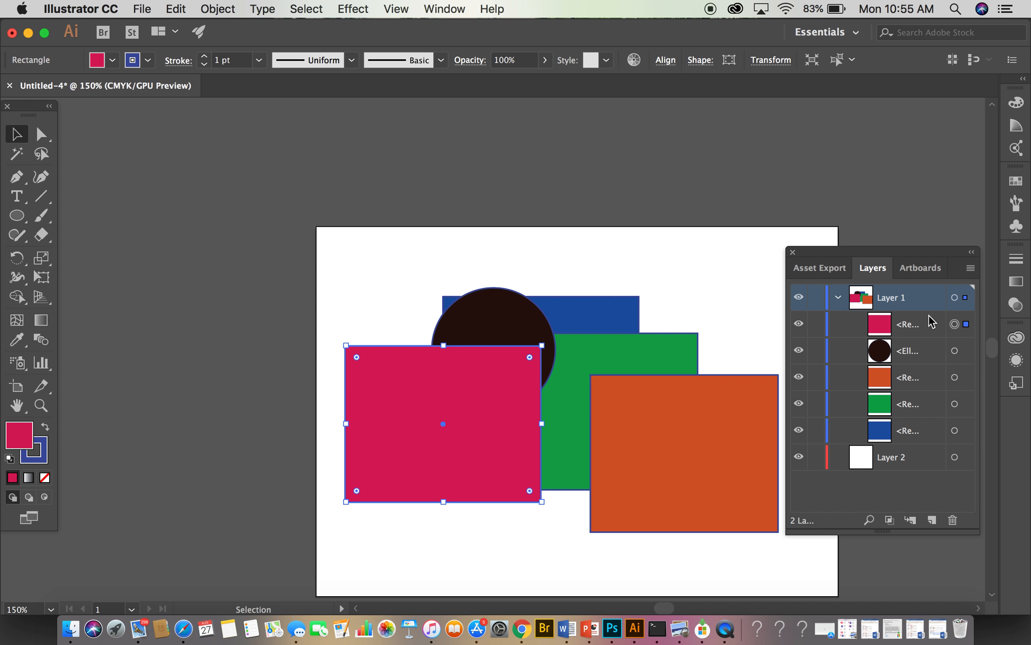
click(922, 350)
drag(898, 355, 889, 391)
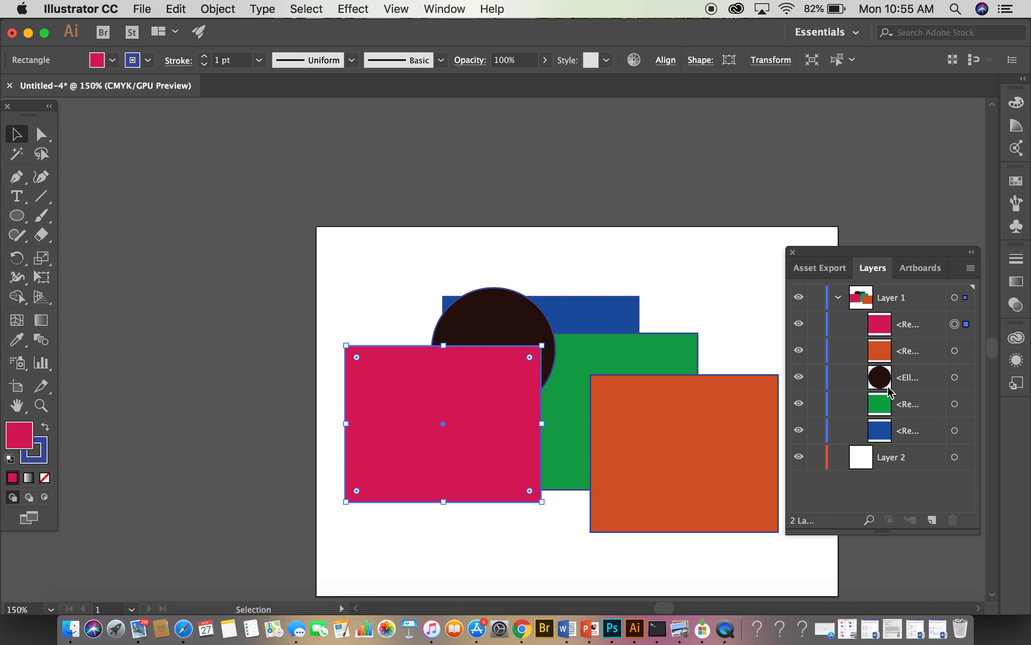
Step: Move the dark circle right so it overlaps the green and orange rectangles, and place it below the green rectangle in Layer 1
click(531, 328)
drag(530, 328, 734, 317)
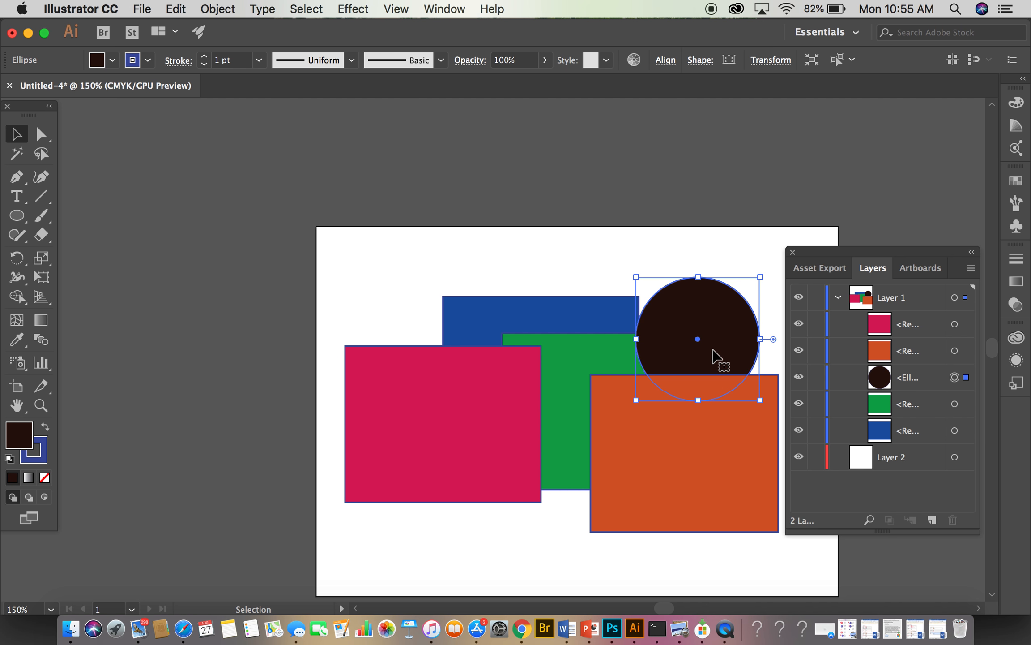
drag(684, 348, 642, 345)
drag(909, 378, 911, 413)
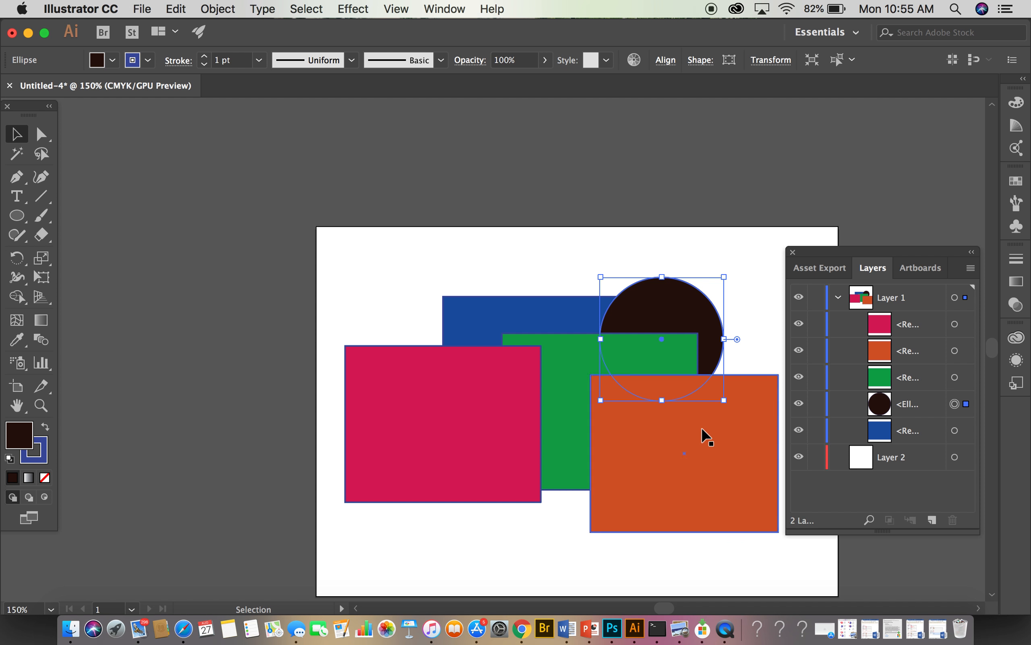
Step: Give the crimson rectangle a purple fill and a red stroke
click(475, 416)
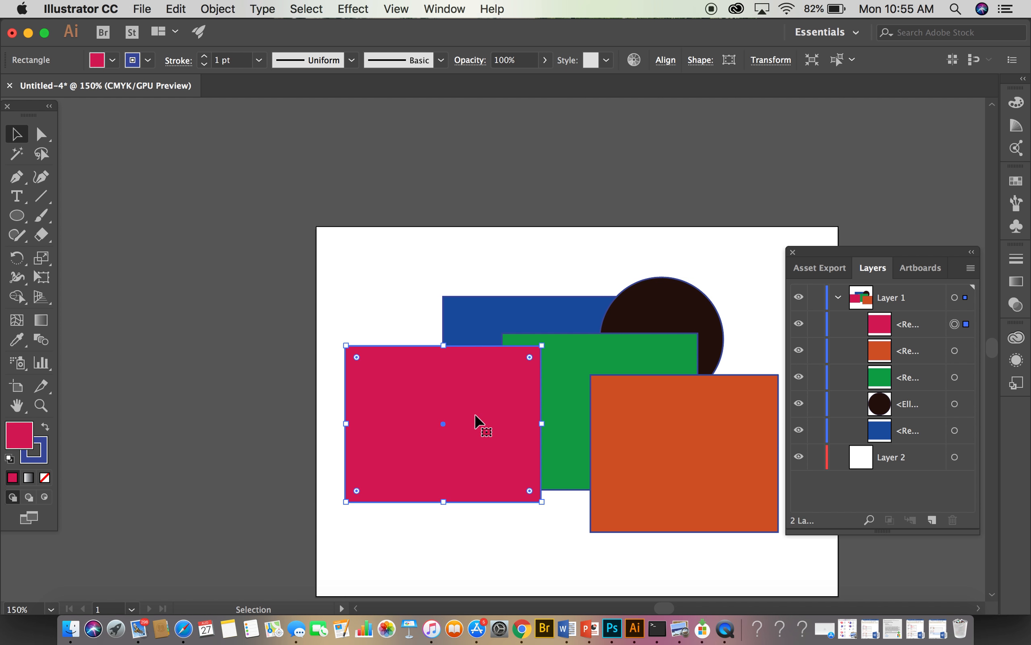
click(112, 61)
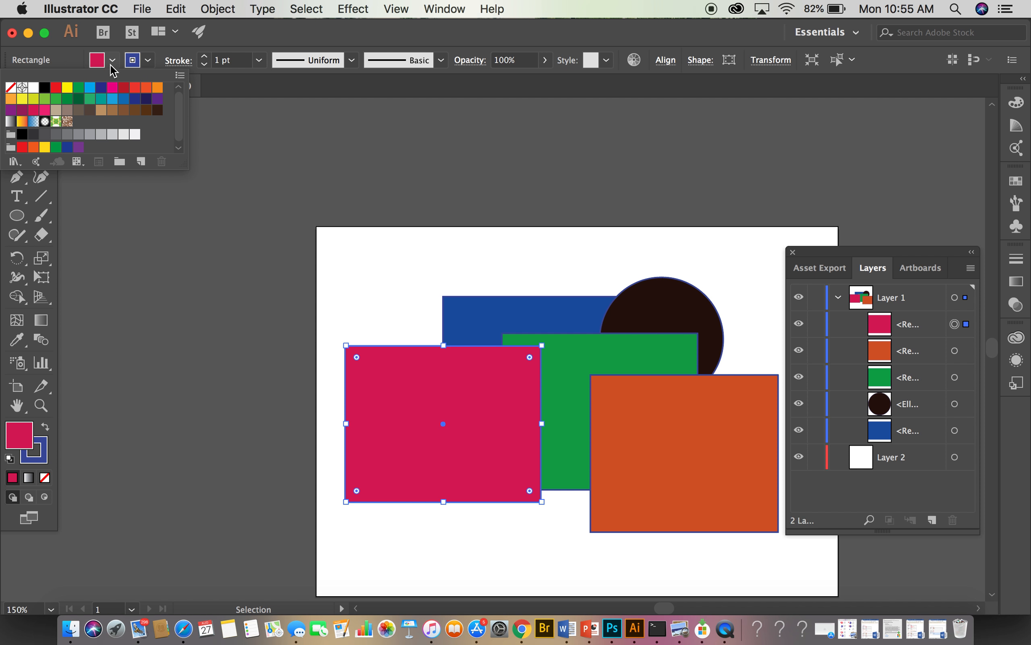
click(158, 99)
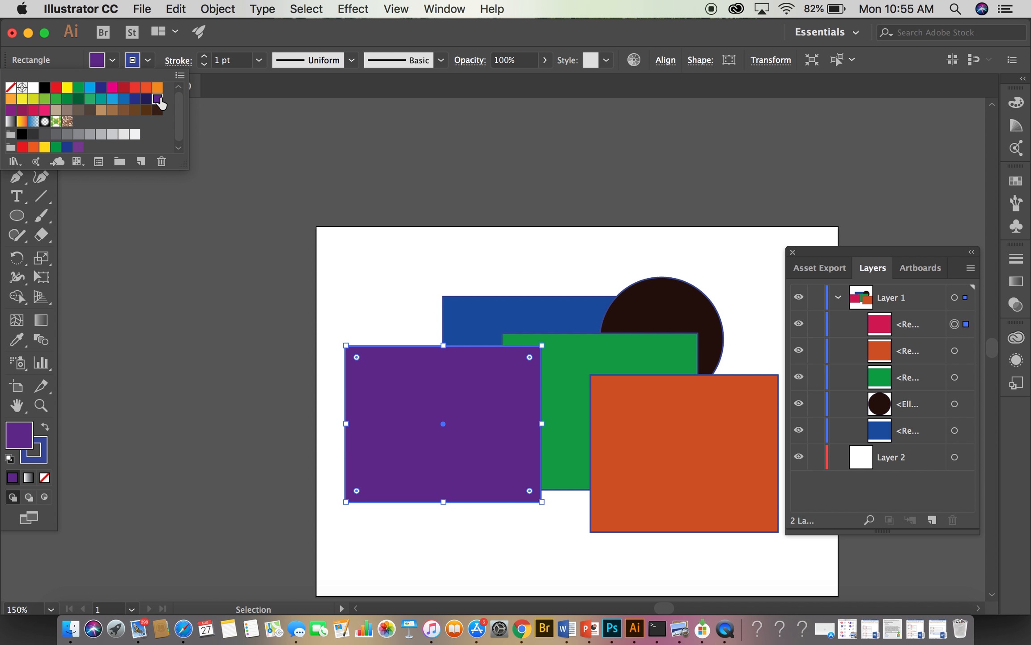
click(148, 61)
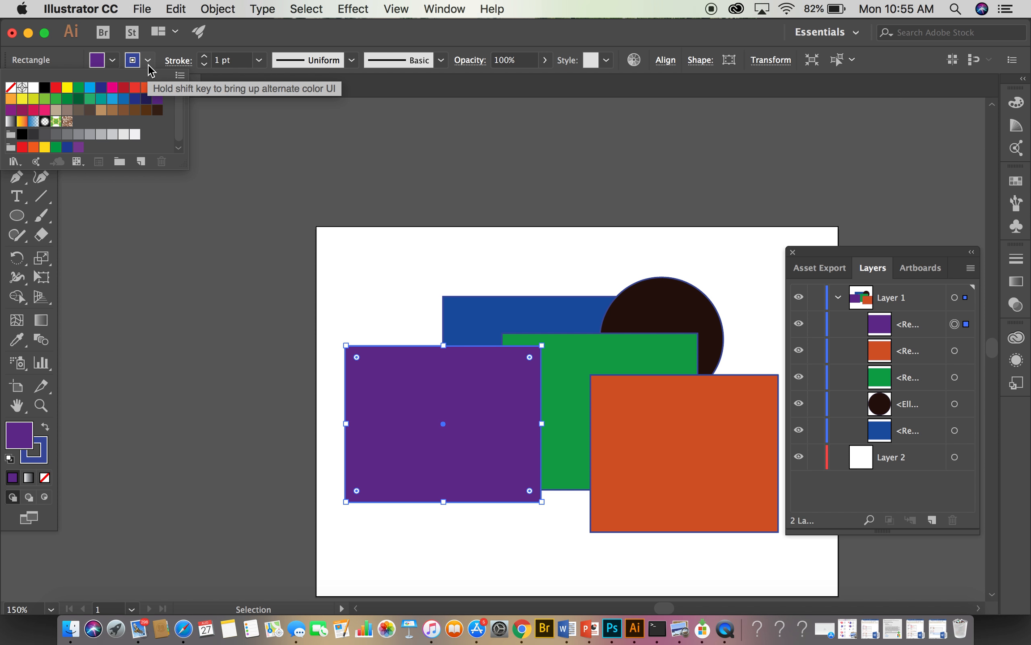
click(135, 89)
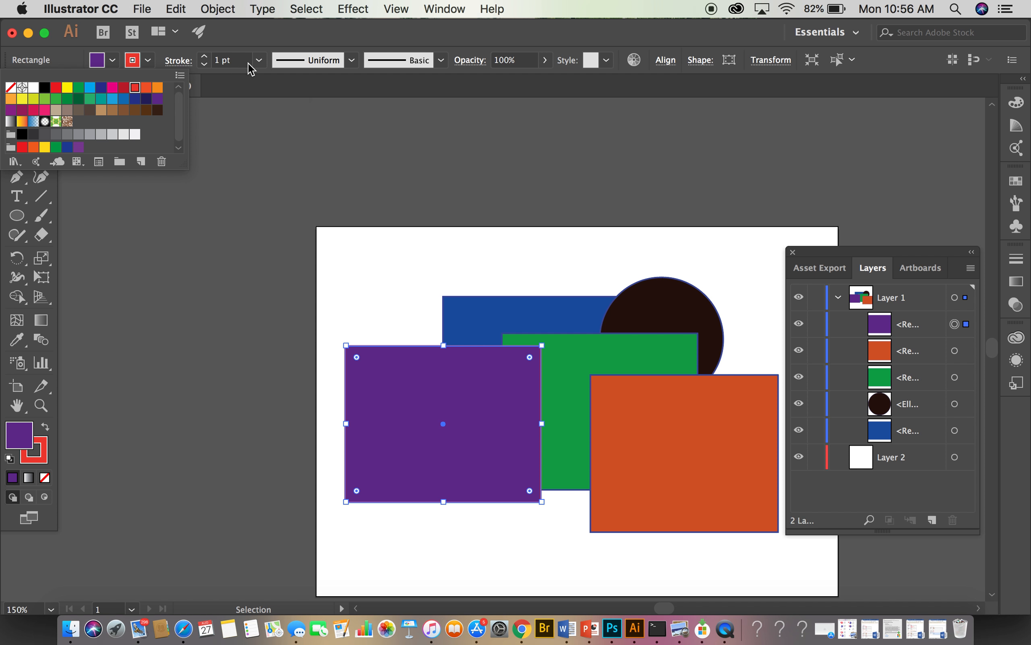
Step: Thicken the purple rectangle's red stroke first to 6 pt and finally to 12 pt
click(260, 62)
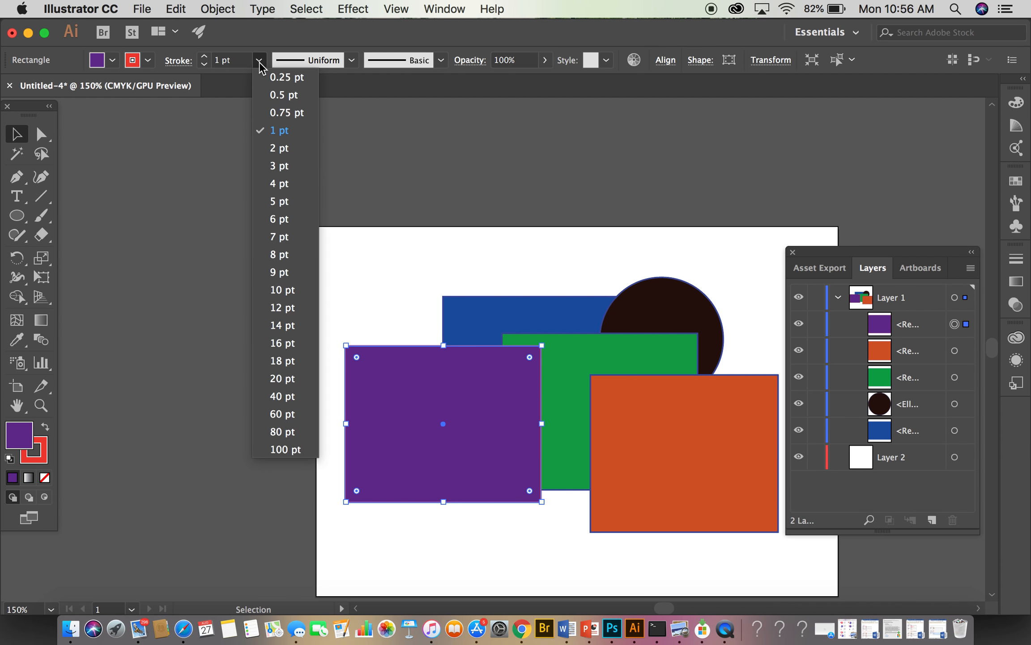
click(289, 221)
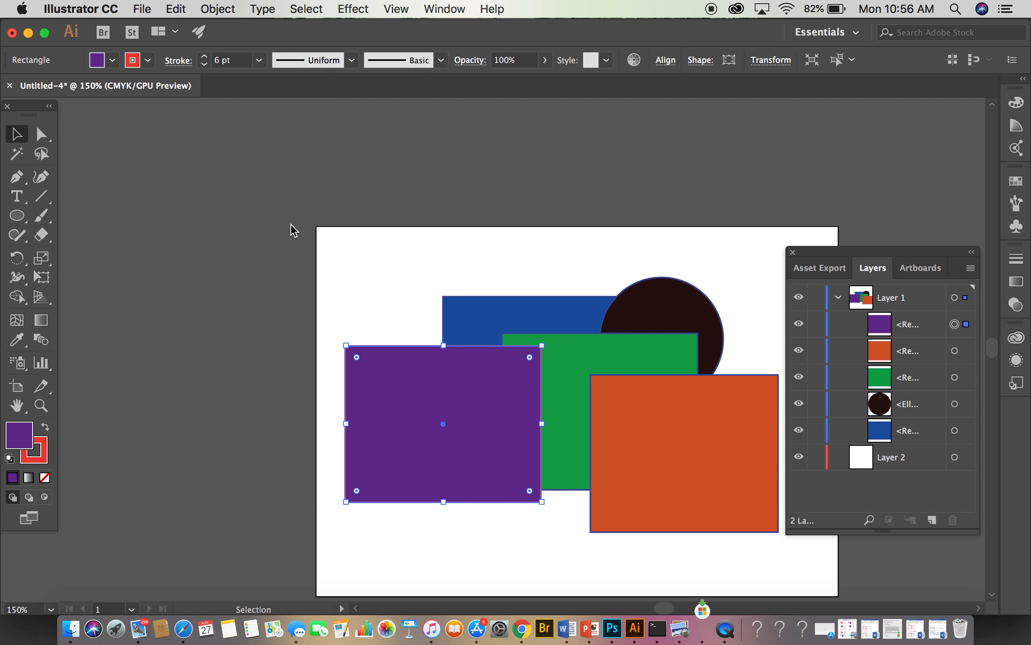
click(259, 59)
click(290, 306)
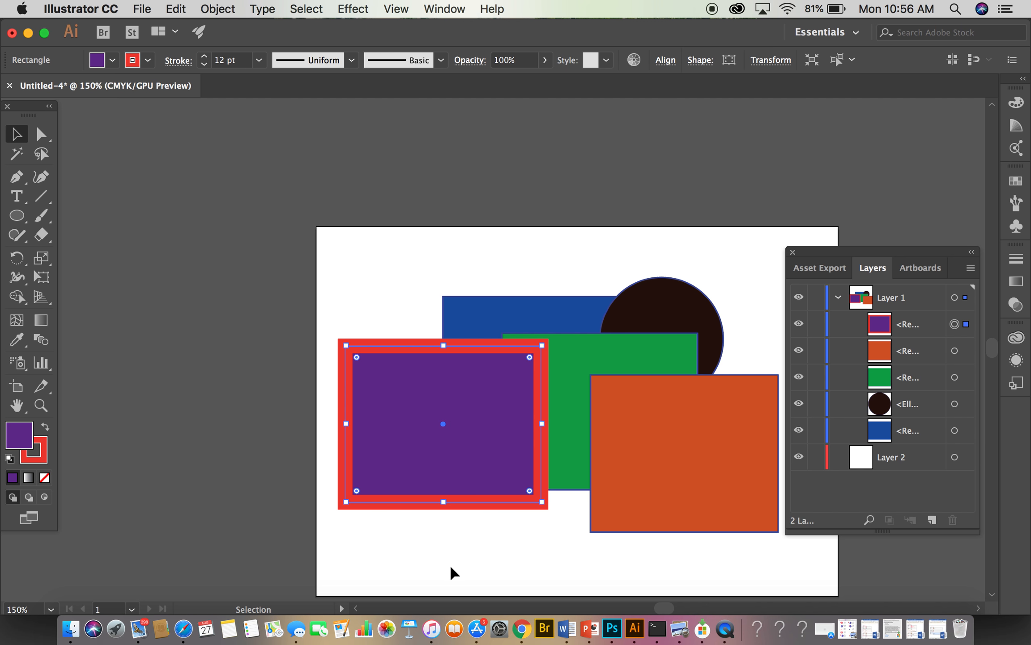
Step: Deselect the artwork, collapse the floating Layers panel group and dock it beside the other collapsed panels
click(971, 252)
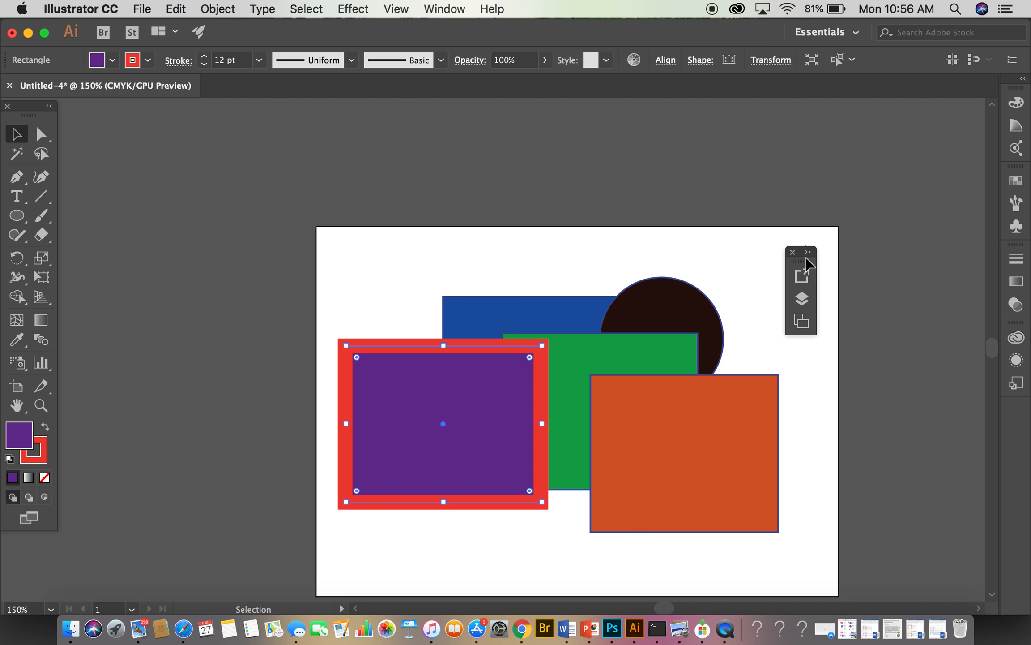
key(super+shift+a)
drag(812, 261, 957, 403)
drag(1013, 447, 1027, 437)
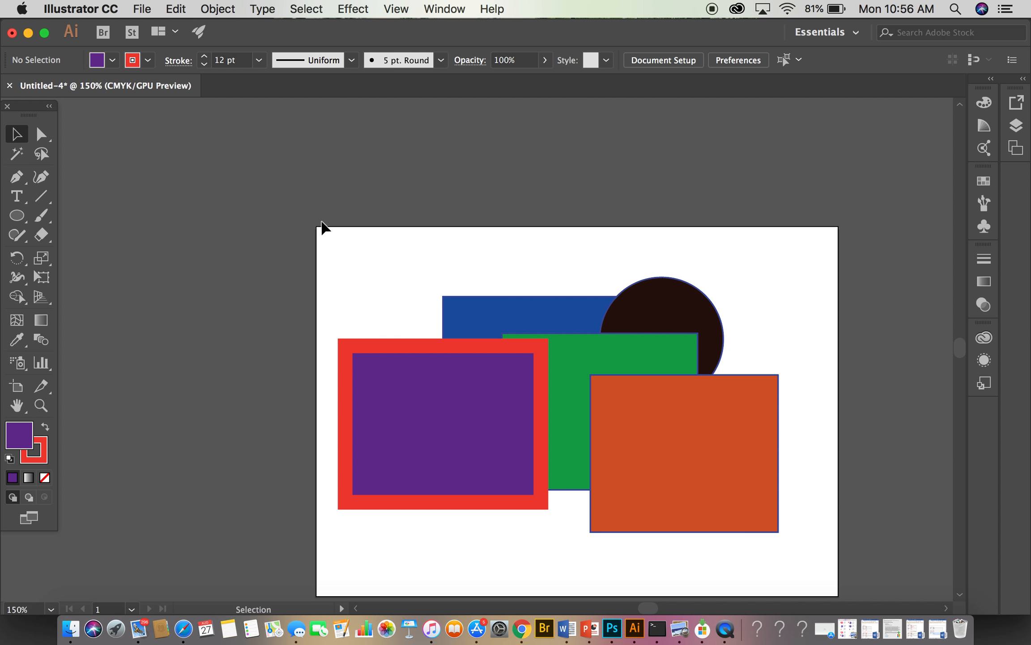
Step: Select all the shapes on the artboard and delete them
drag(323, 249, 825, 573)
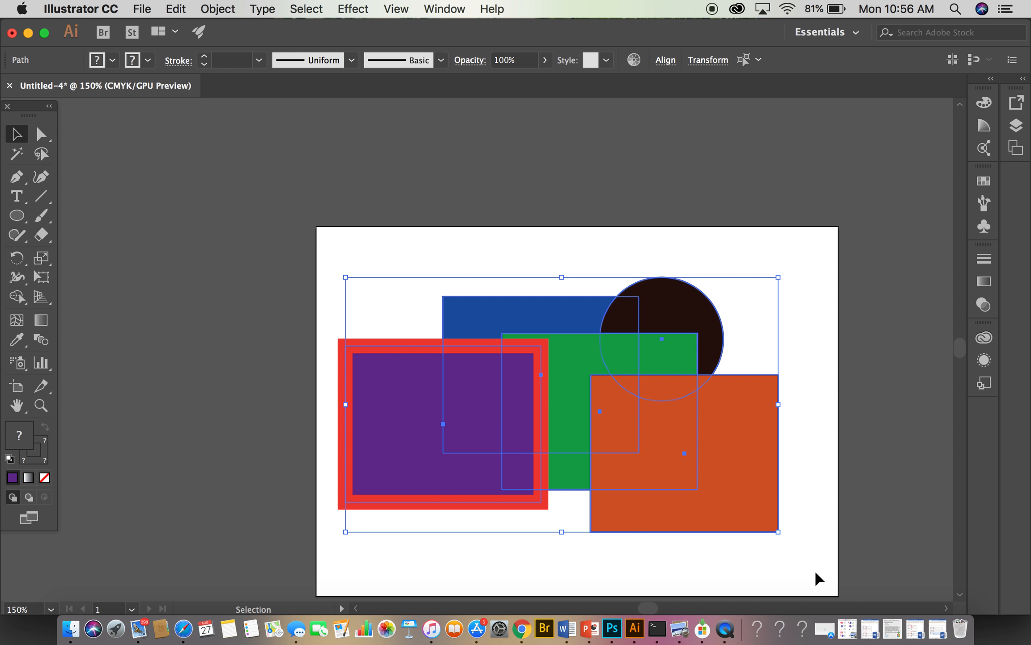
key(Delete)
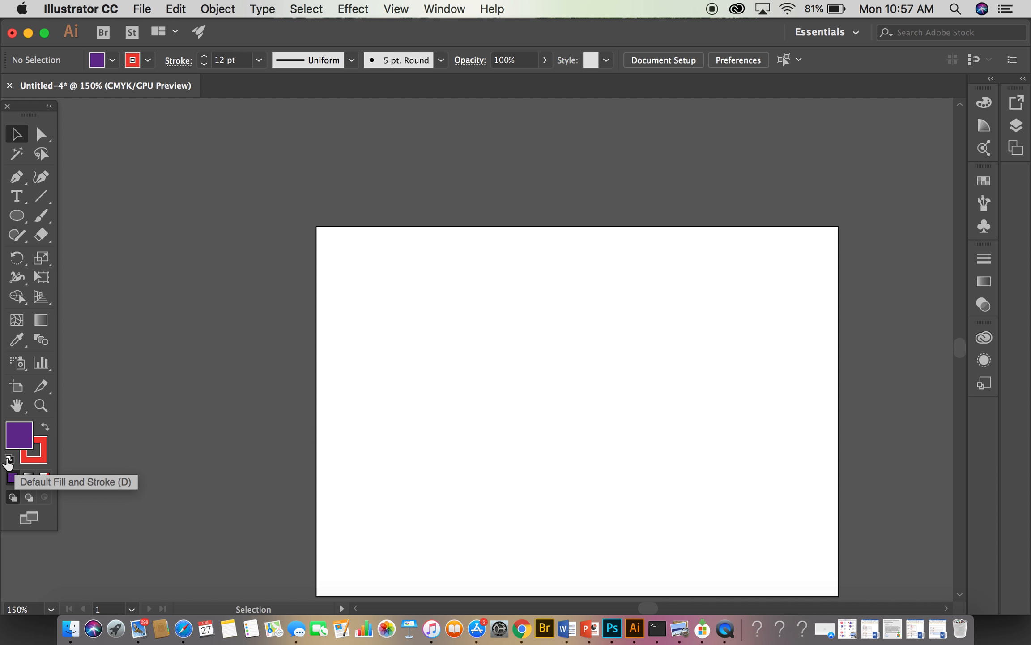
Step: Reset the fill and stroke to their defaults, swap them for a black fill, and set the stroke to None
click(9, 459)
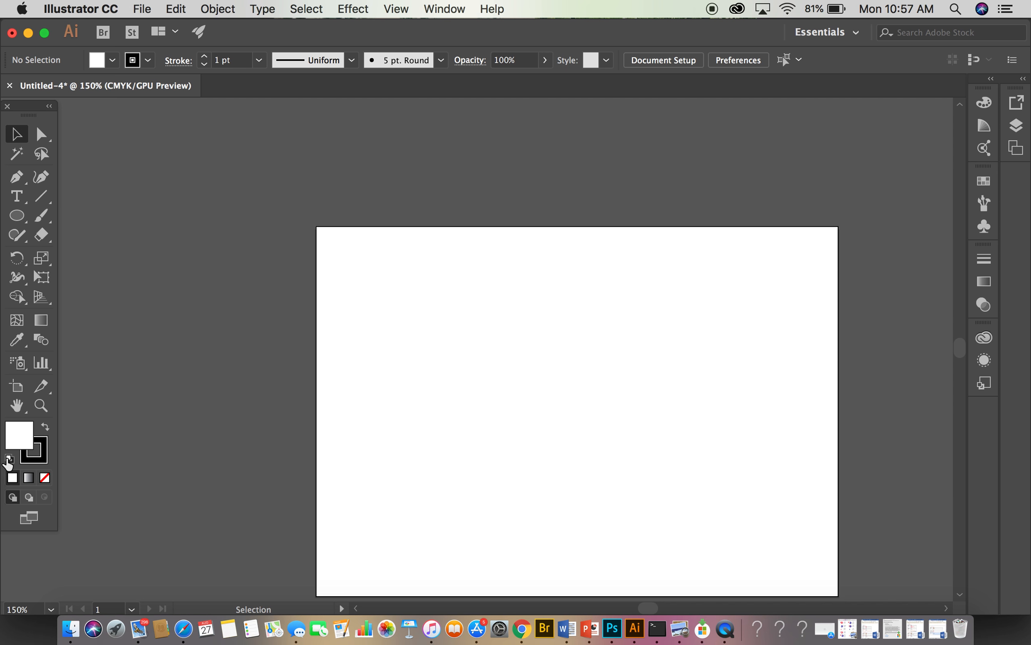
click(46, 429)
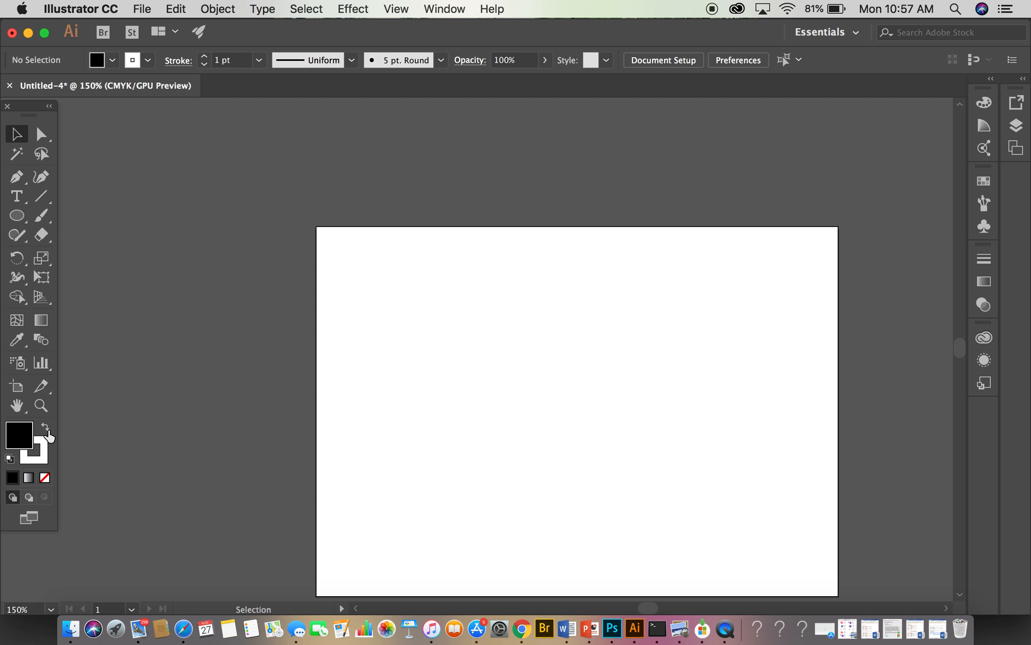
click(43, 456)
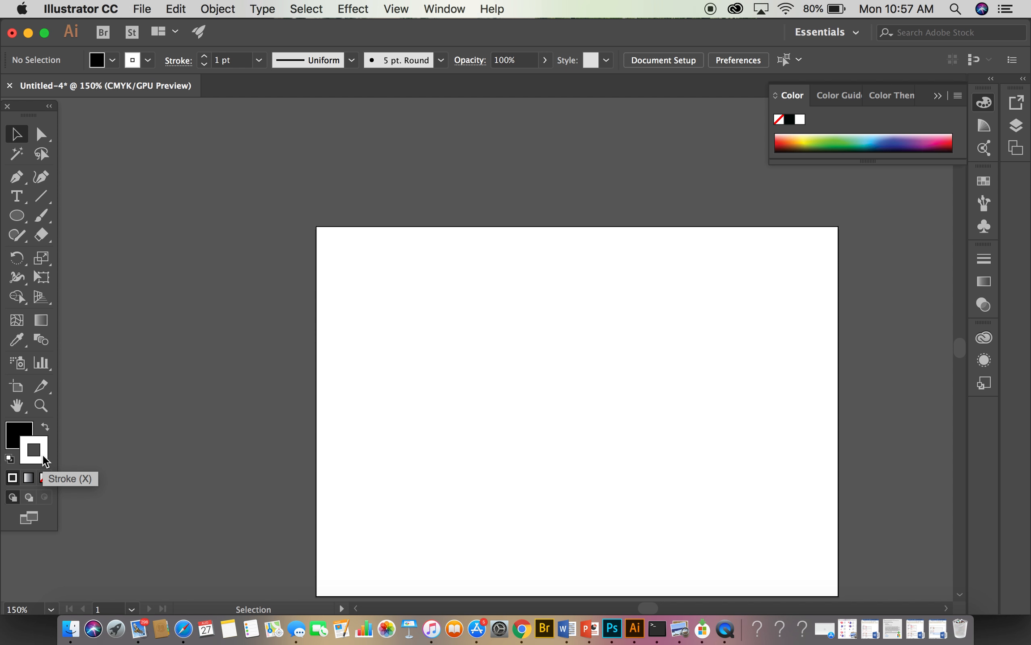
click(44, 477)
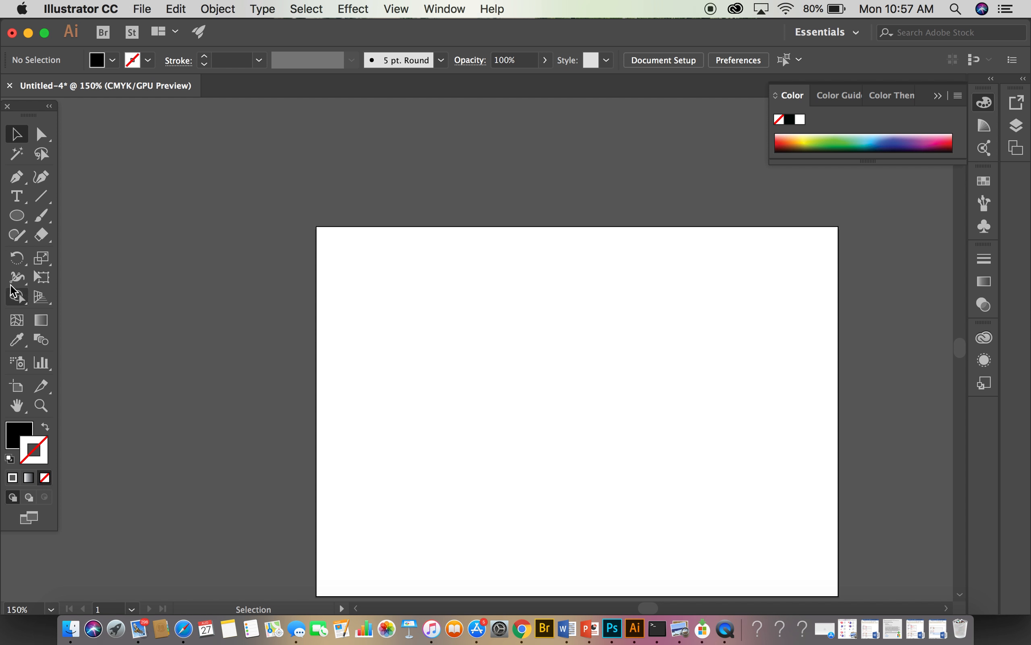
Step: Draw a black circle near the middle of the artboard with the Ellipse tool and deselect it
click(17, 216)
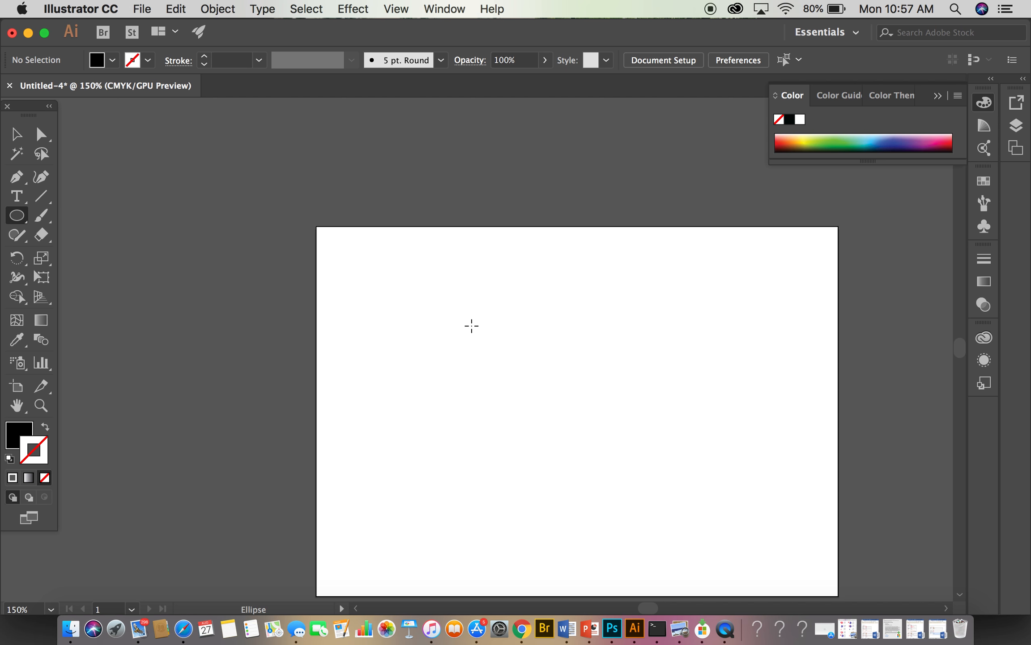
drag(471, 325, 639, 486)
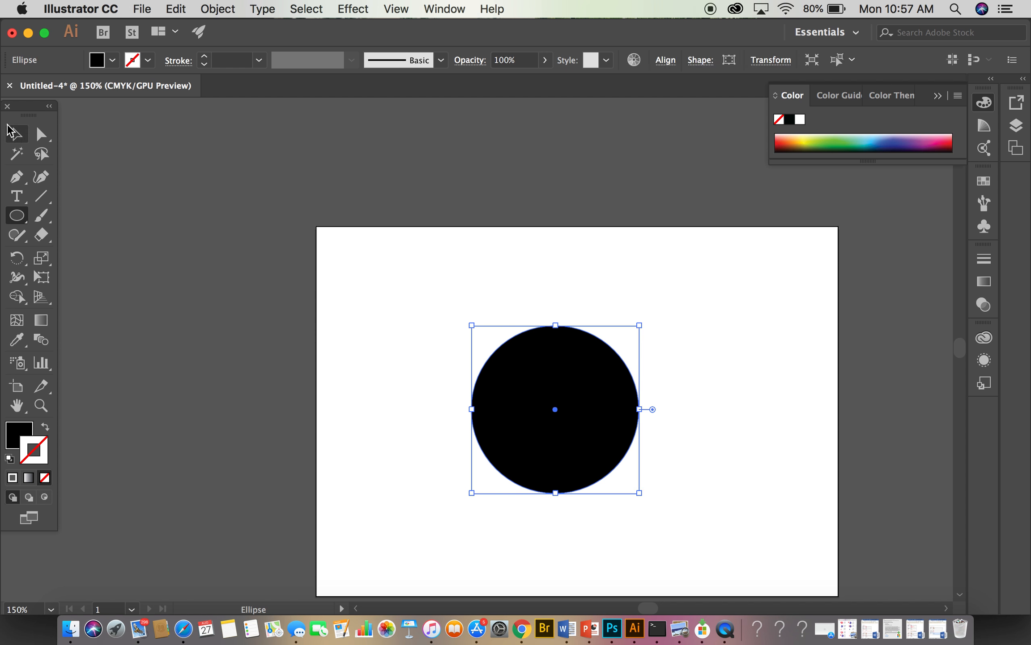
click(25, 139)
click(739, 488)
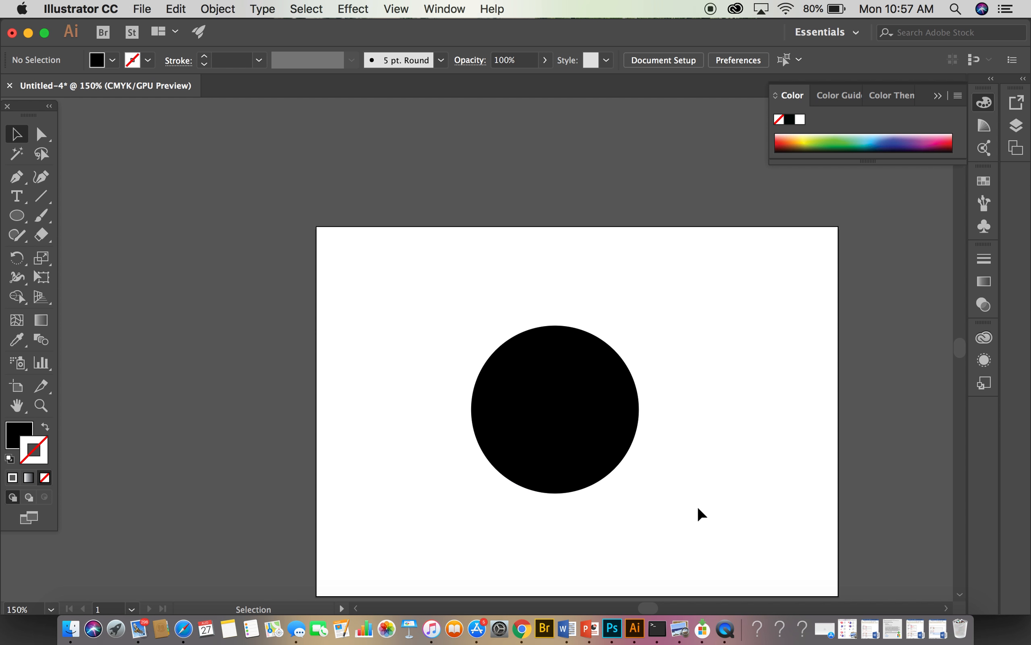
Step: Set the drawing colours to a white fill with no stroke, and shift the black circle slightly down and left
click(46, 429)
click(8, 458)
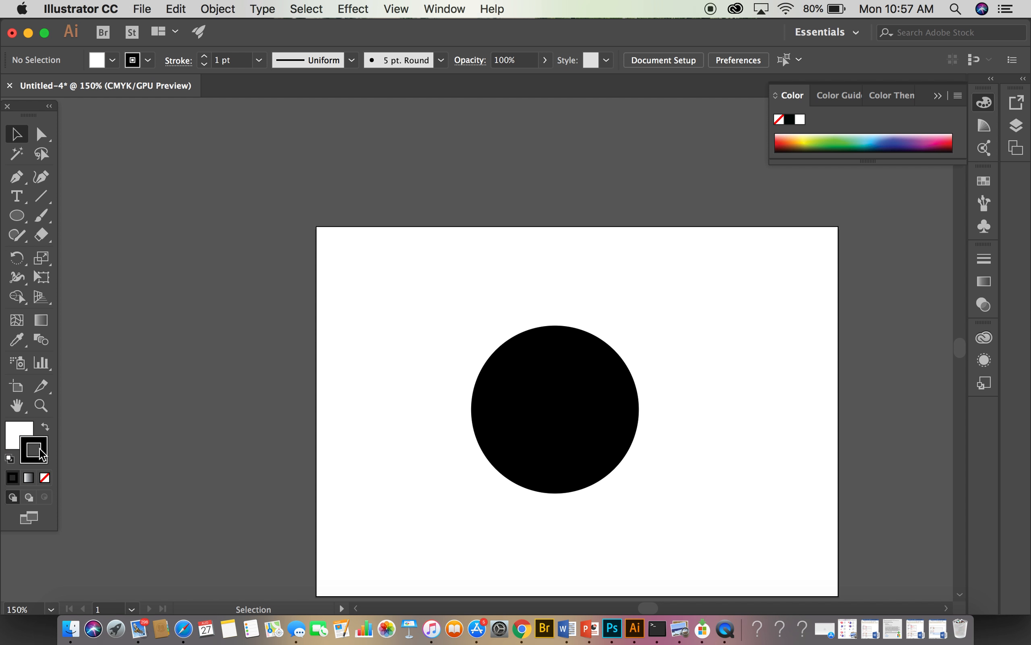
click(44, 478)
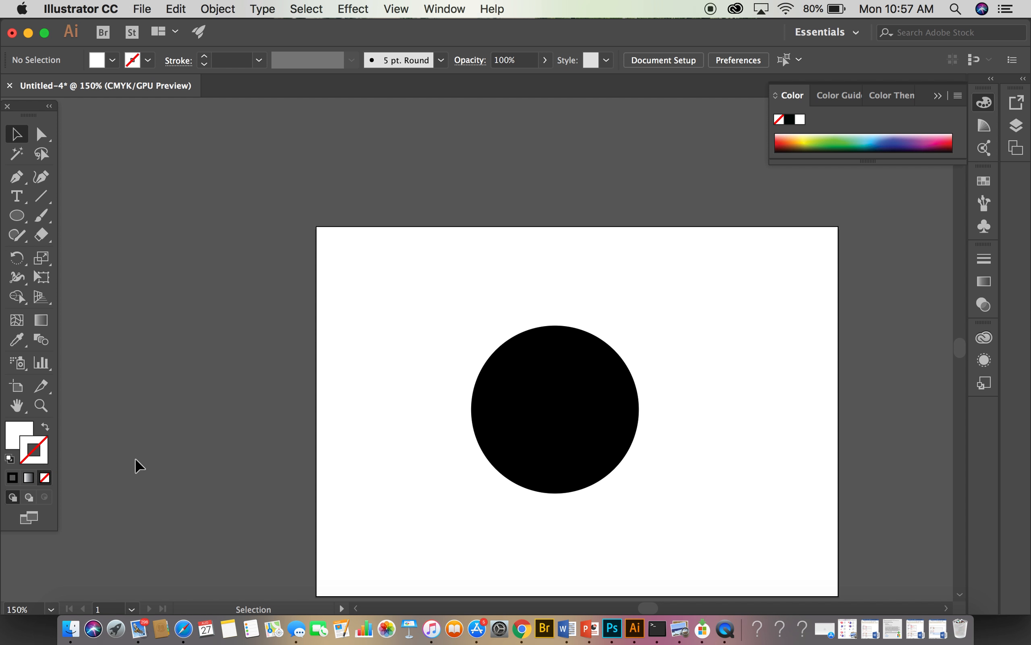
mouse_move(514, 360)
mouse_down()
mouse_move(504, 360)
mouse_move(555, 423)
mouse_move(500, 363)
mouse_up()
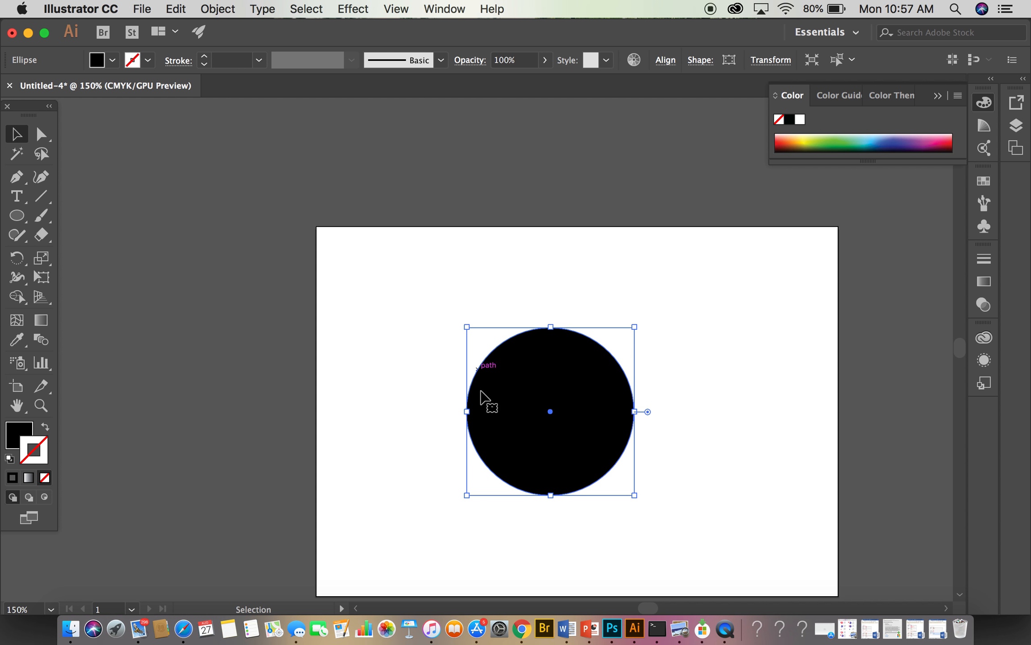
click(15, 218)
drag(496, 367, 597, 505)
key(super+z)
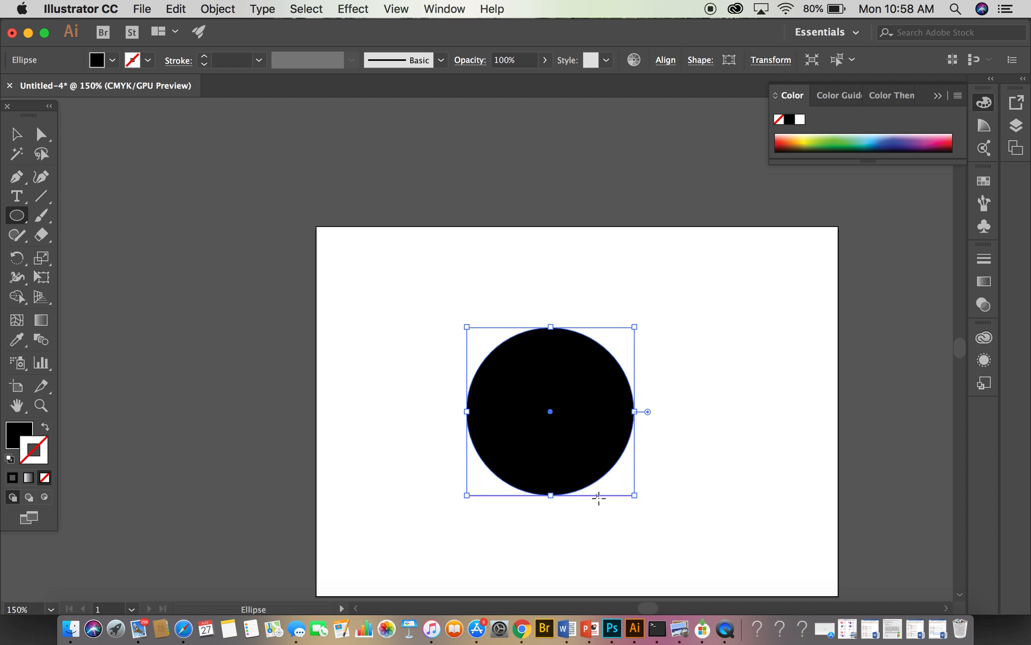
click(8, 461)
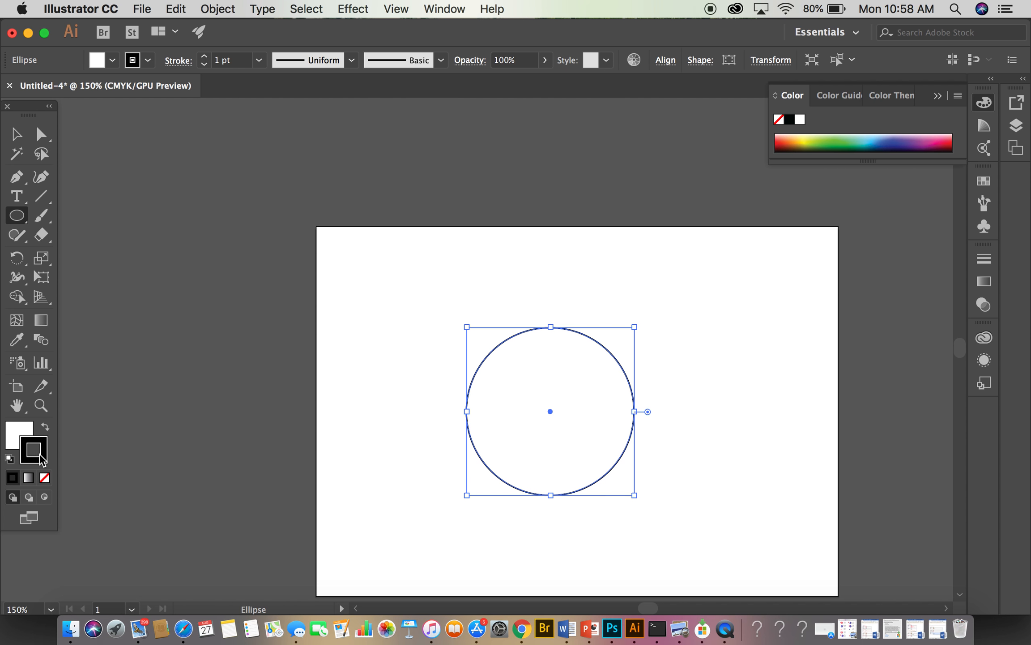
key(shift+x)
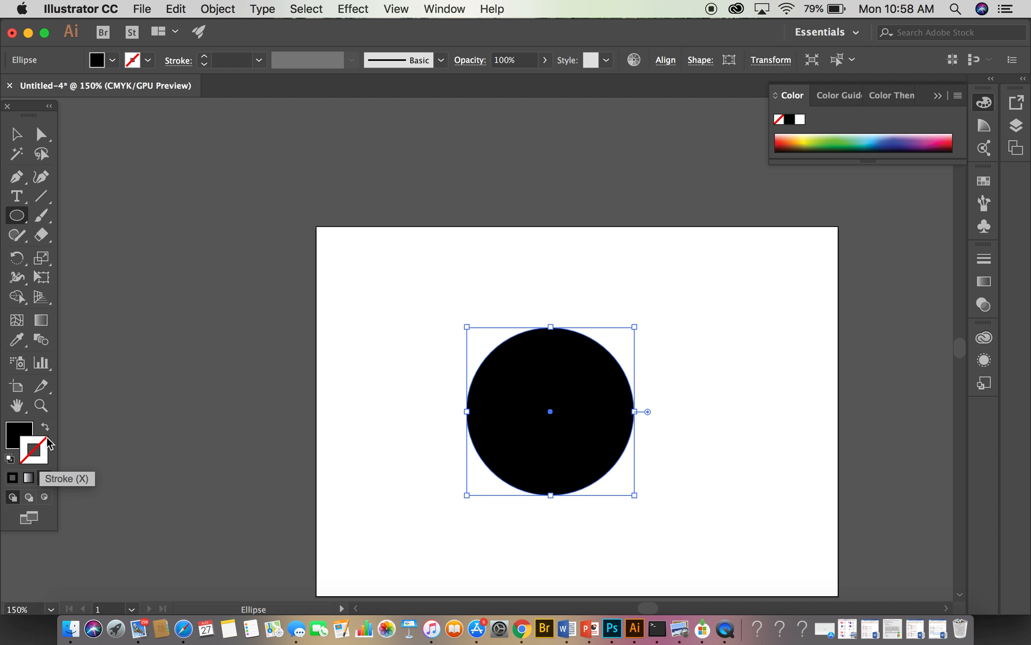
Step: Deselect the black circle and set the Ellipse tool's colours to a white fill with no stroke
click(9, 135)
click(421, 482)
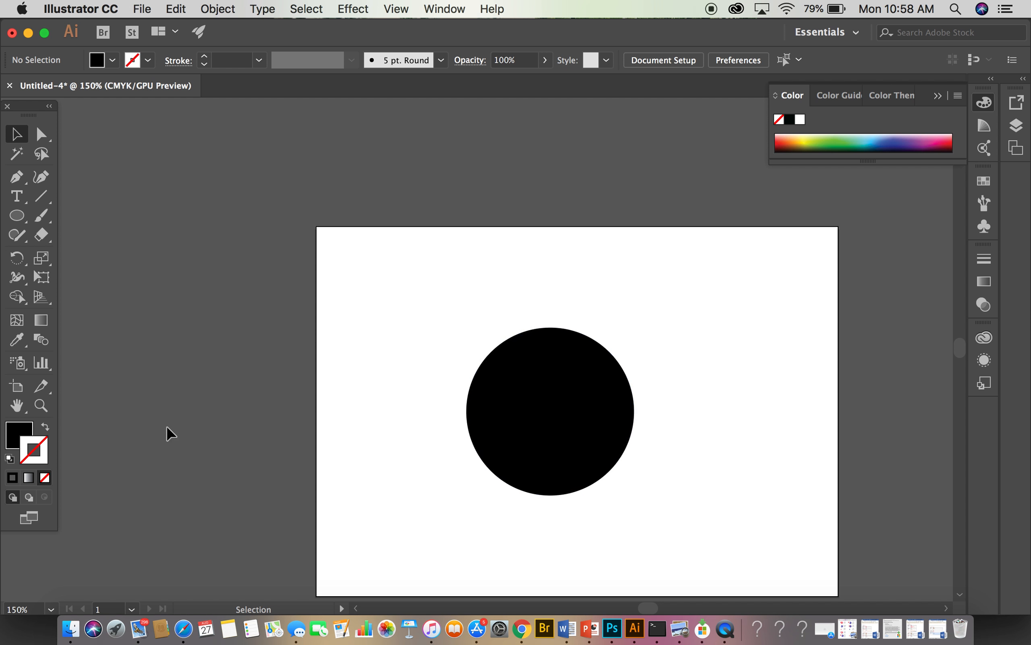
click(9, 213)
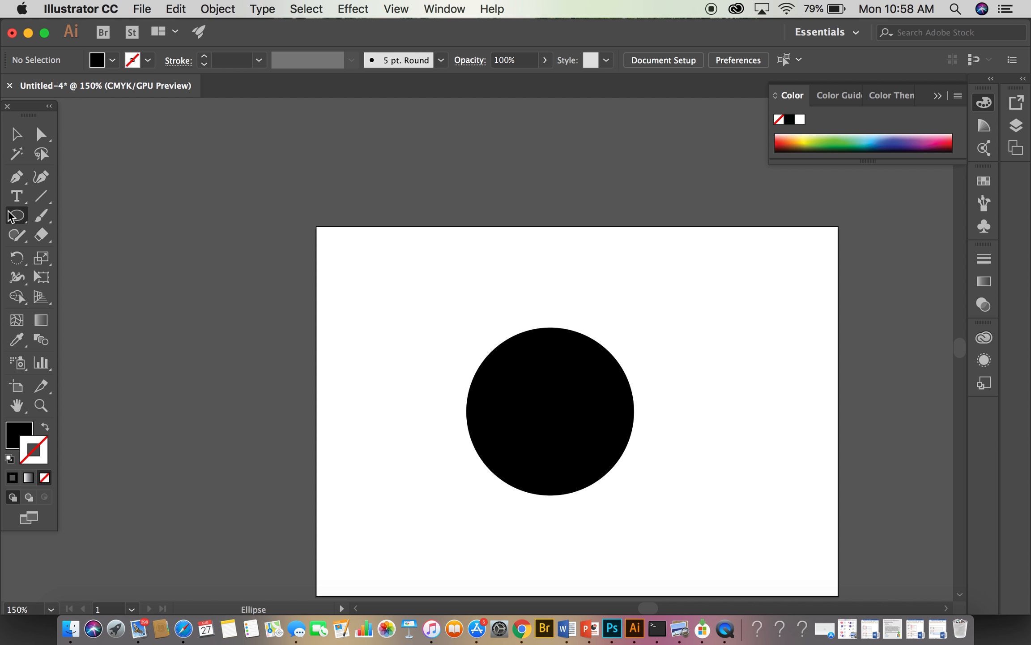
click(9, 460)
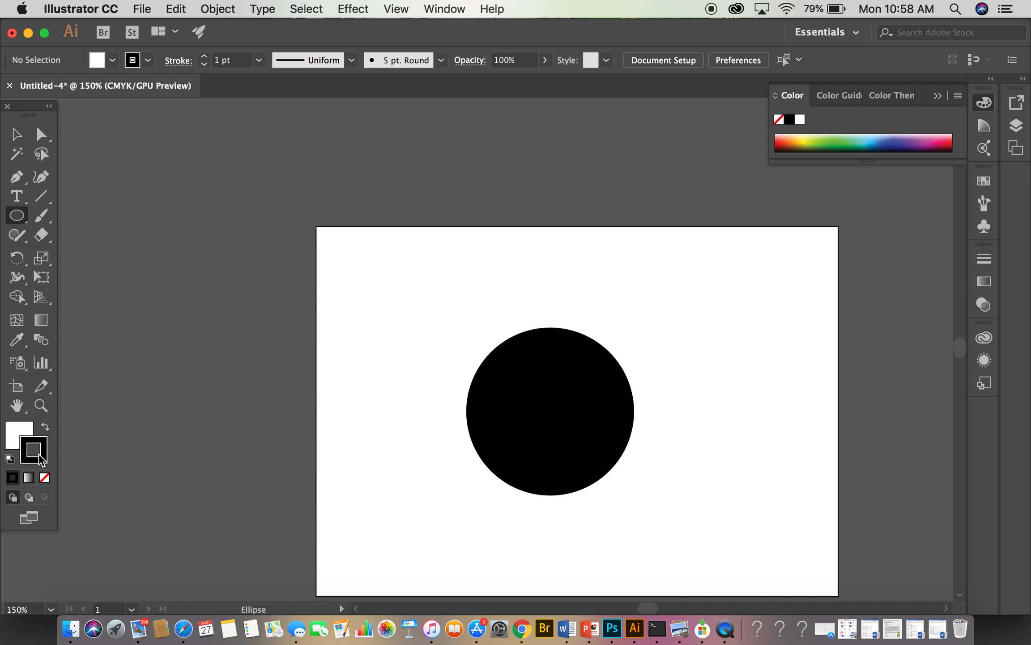
click(44, 477)
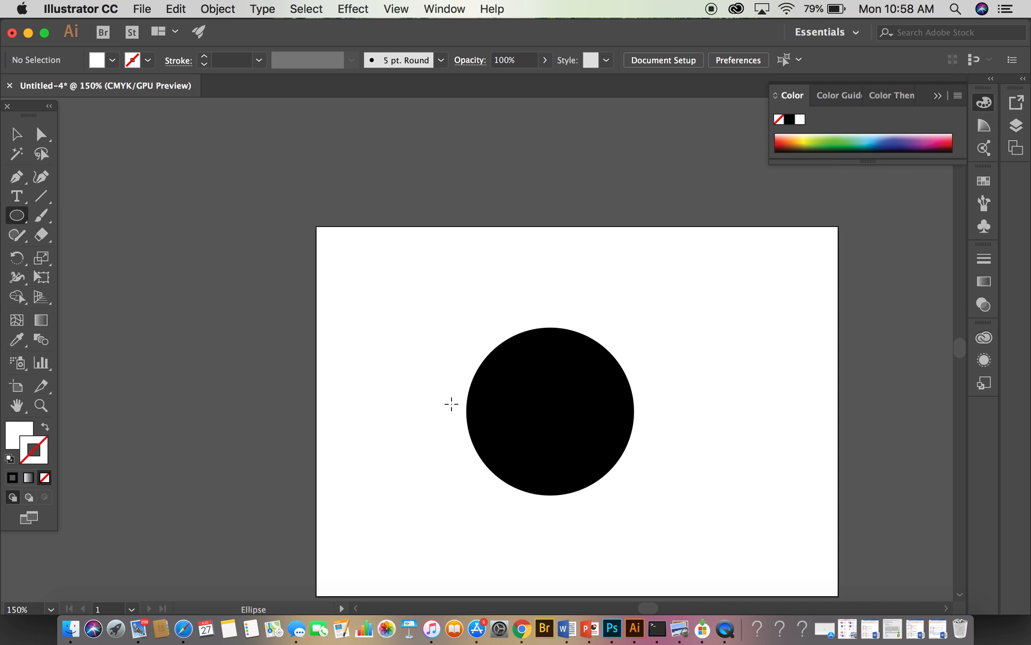
Step: Draw a slightly smaller white circle over the lower-right part of the black circle, leaving a black crescent
drag(497, 361, 571, 509)
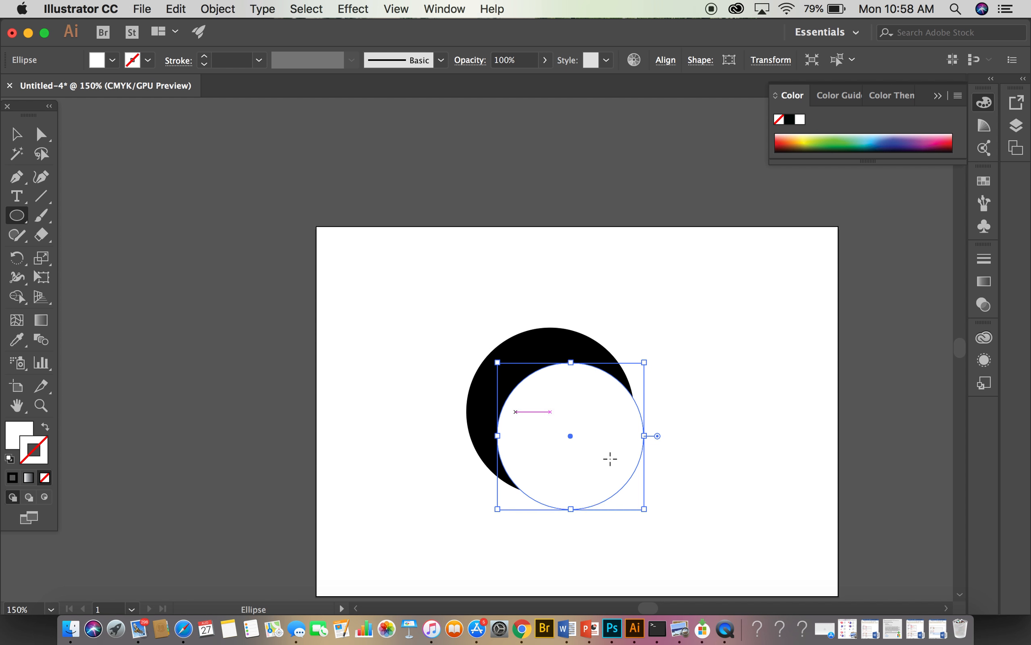
mouse_move(568, 398)
mouse_down()
mouse_move(538, 373)
mouse_move(542, 396)
mouse_up()
key(super+z)
click(17, 133)
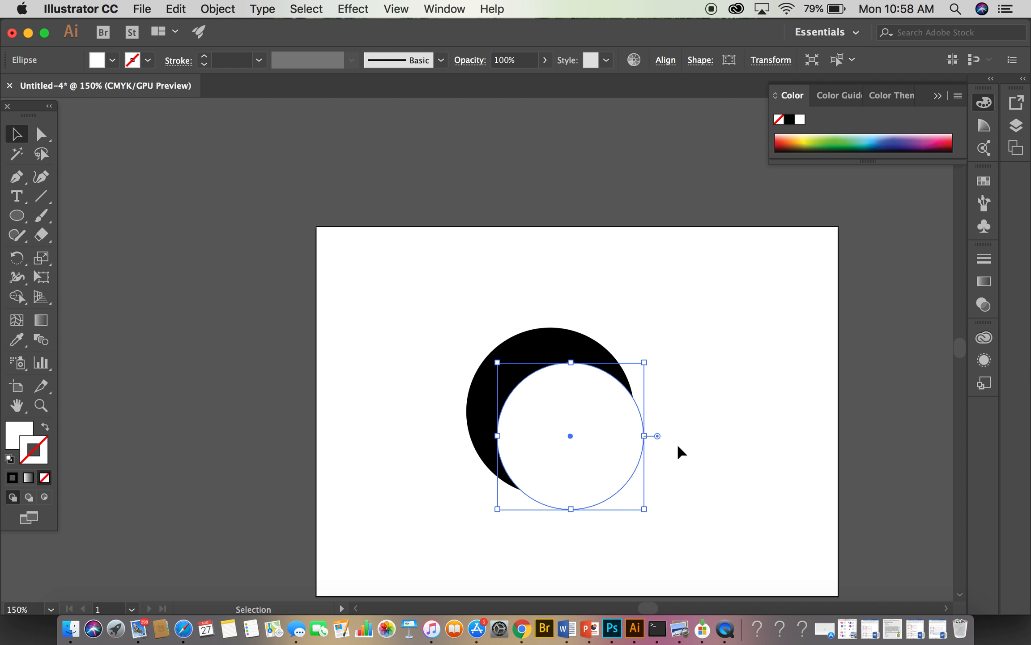
Step: Move the white circle so it sits concentric on the black circle, forming an even black ring, and deselect it
drag(561, 383, 542, 359)
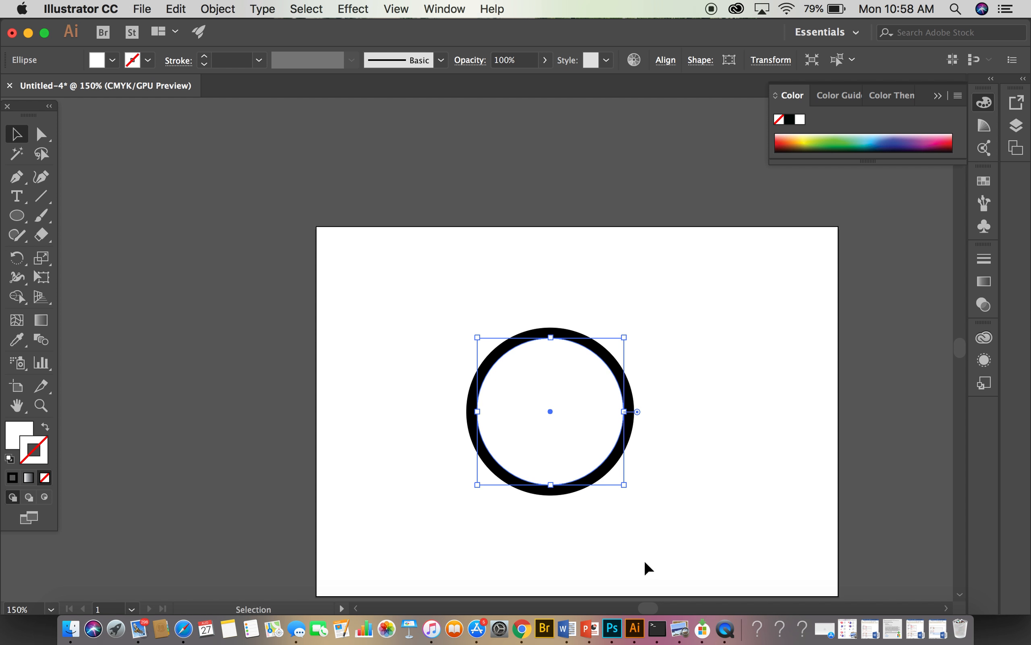
click(693, 515)
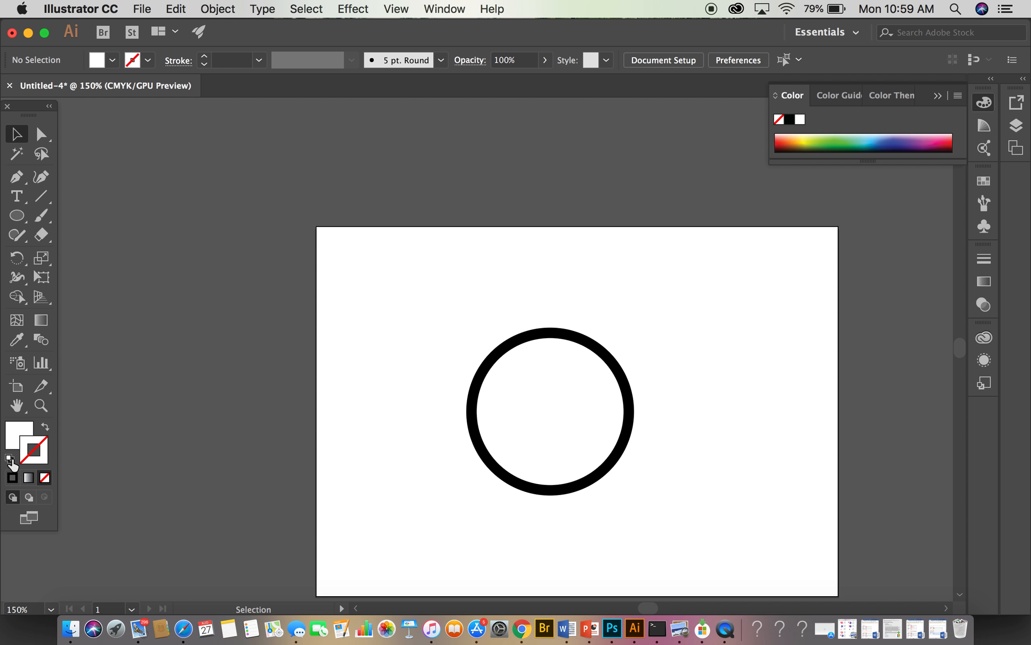
Step: Draw a small black circle about 0.38 in wide with no stroke near the middle of the ring
click(10, 458)
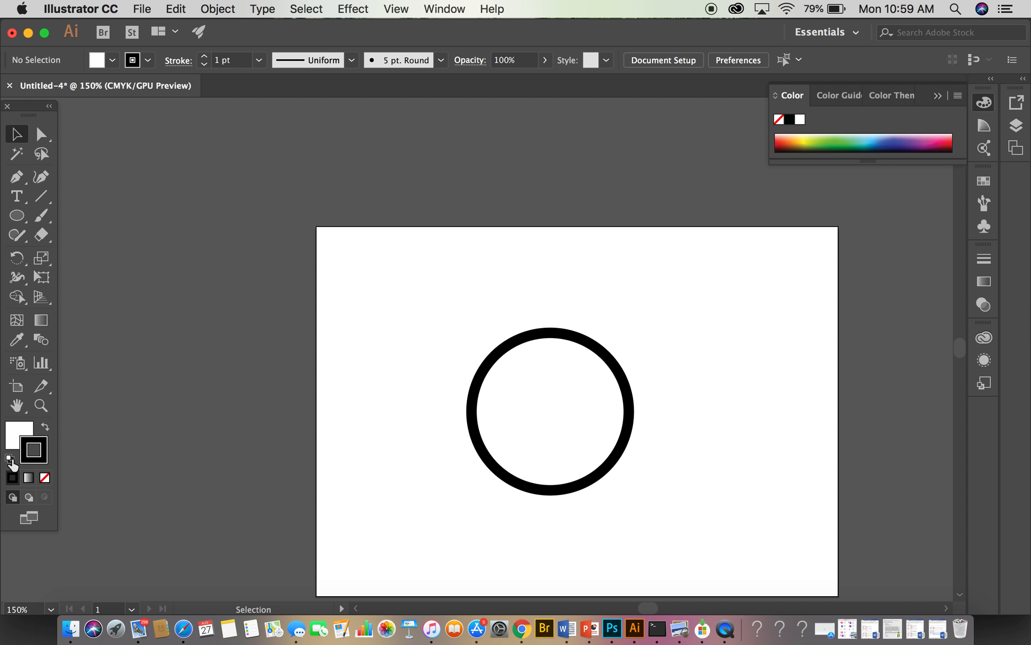
click(46, 426)
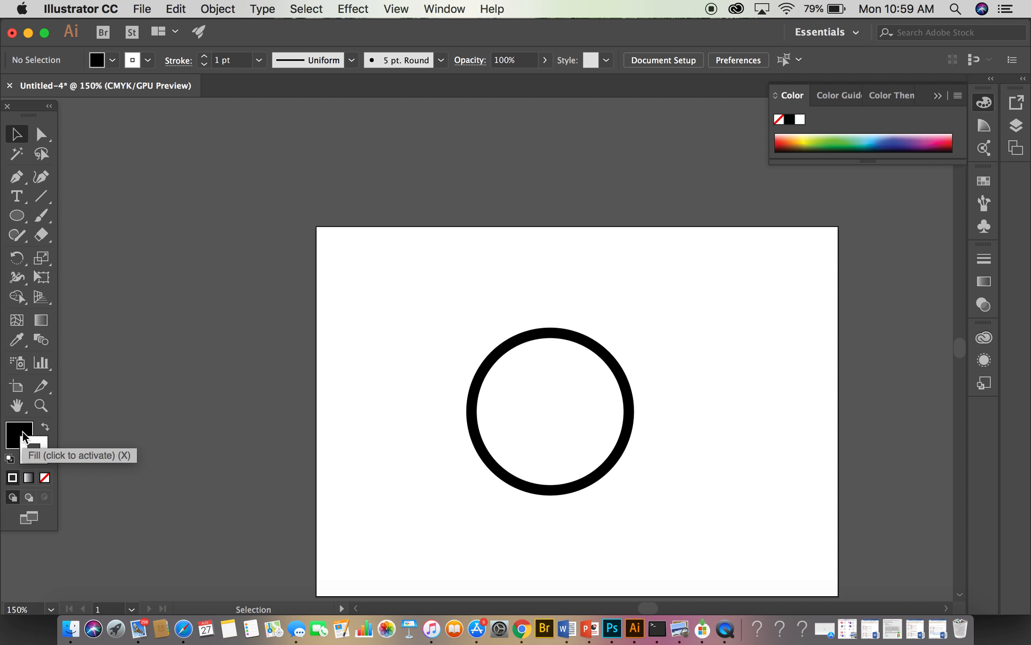
click(41, 451)
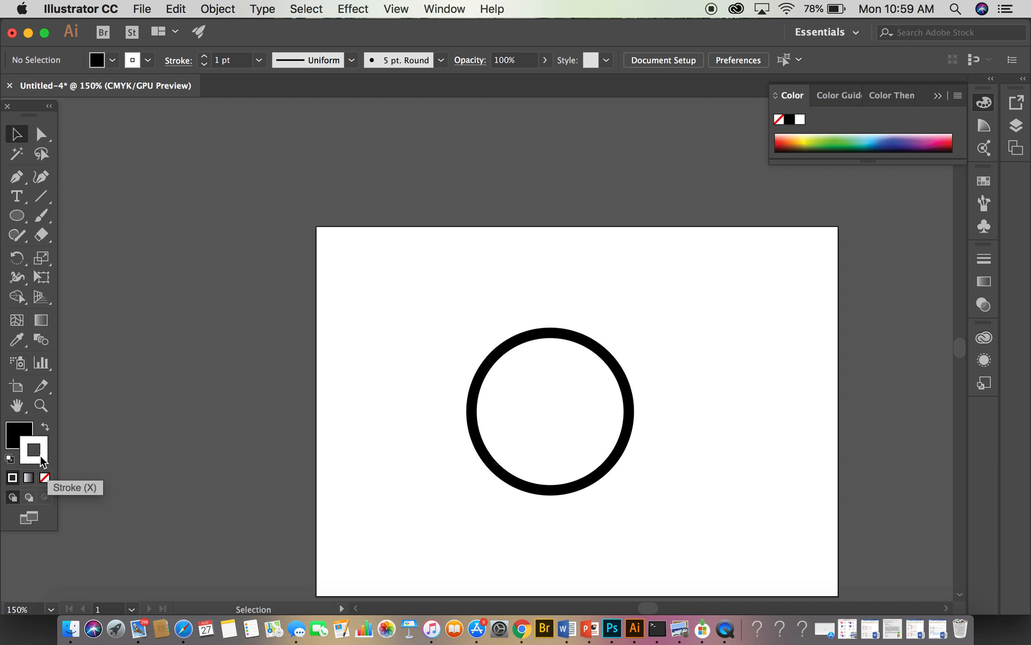
click(43, 477)
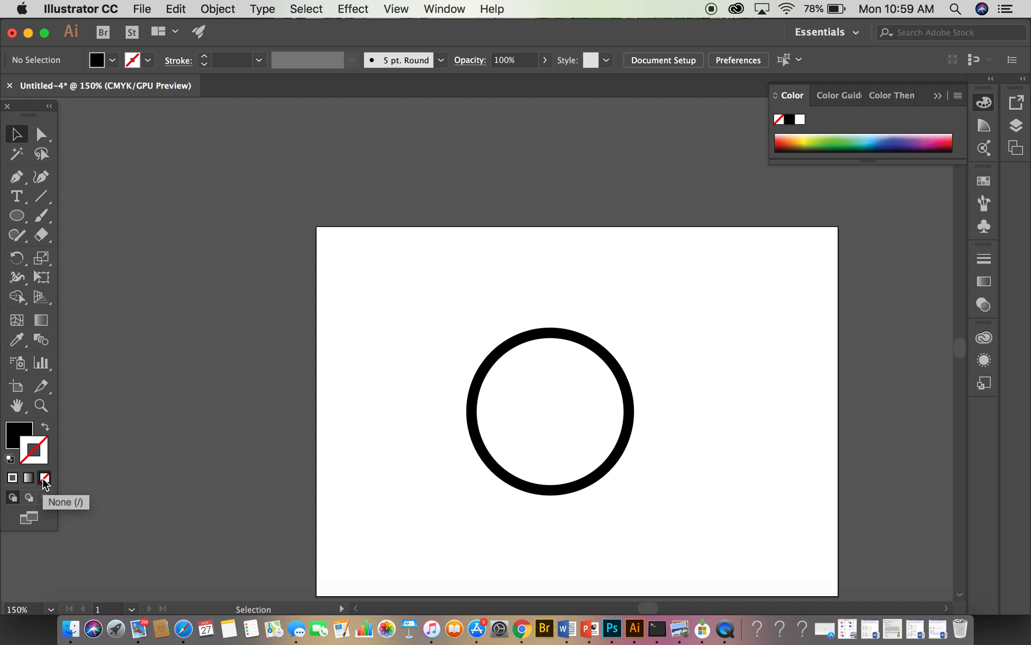
click(17, 215)
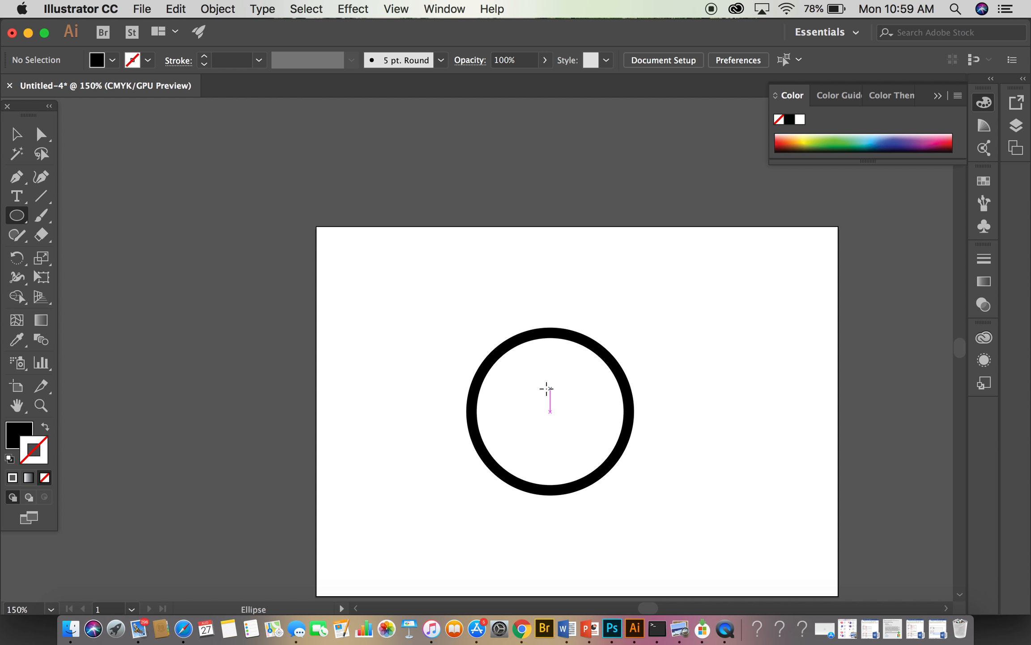
drag(546, 406, 551, 411)
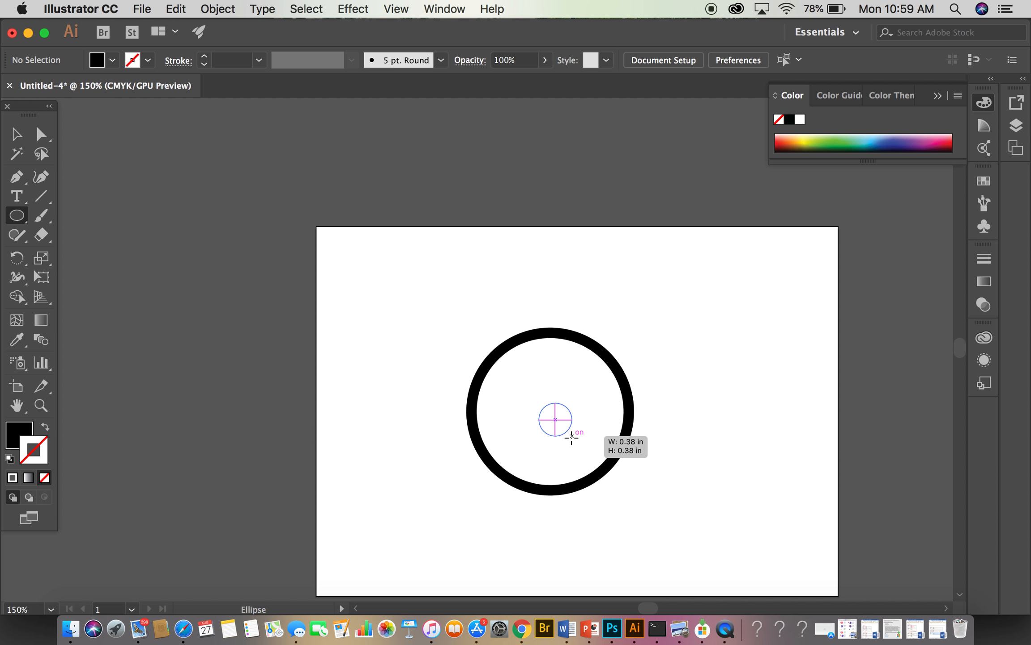
drag(572, 437, 572, 438)
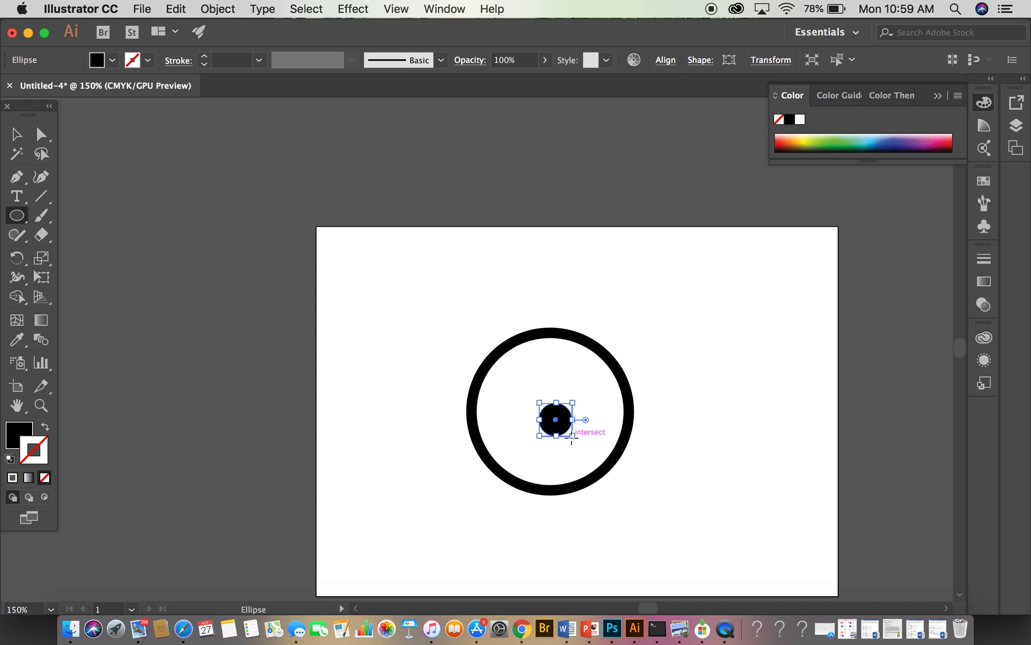
Step: Centre the small black circle inside the ring and deselect it
click(18, 137)
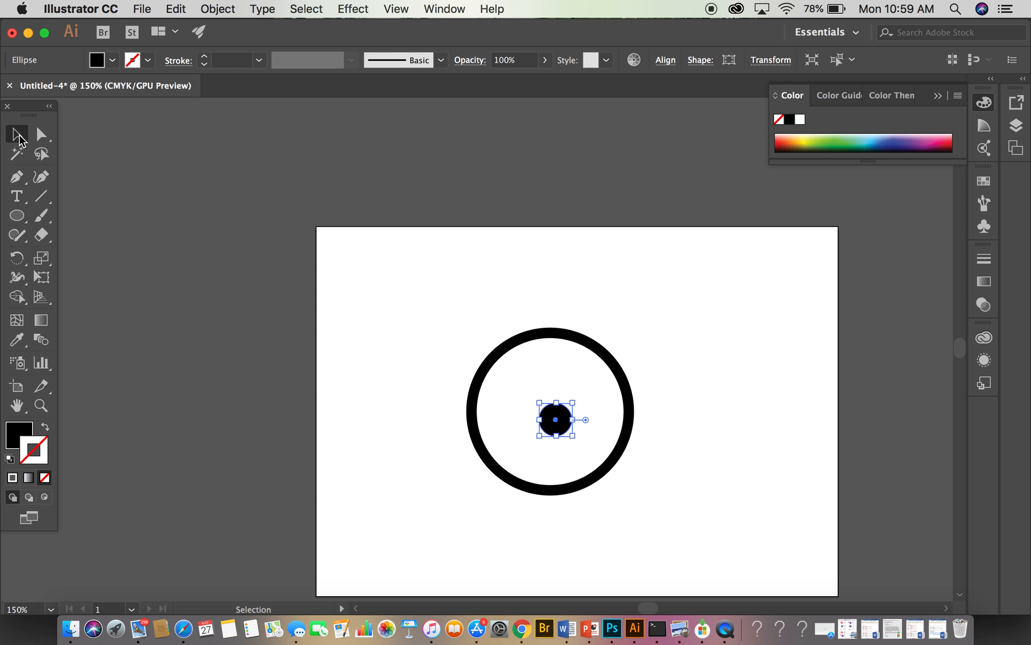
drag(555, 414, 549, 402)
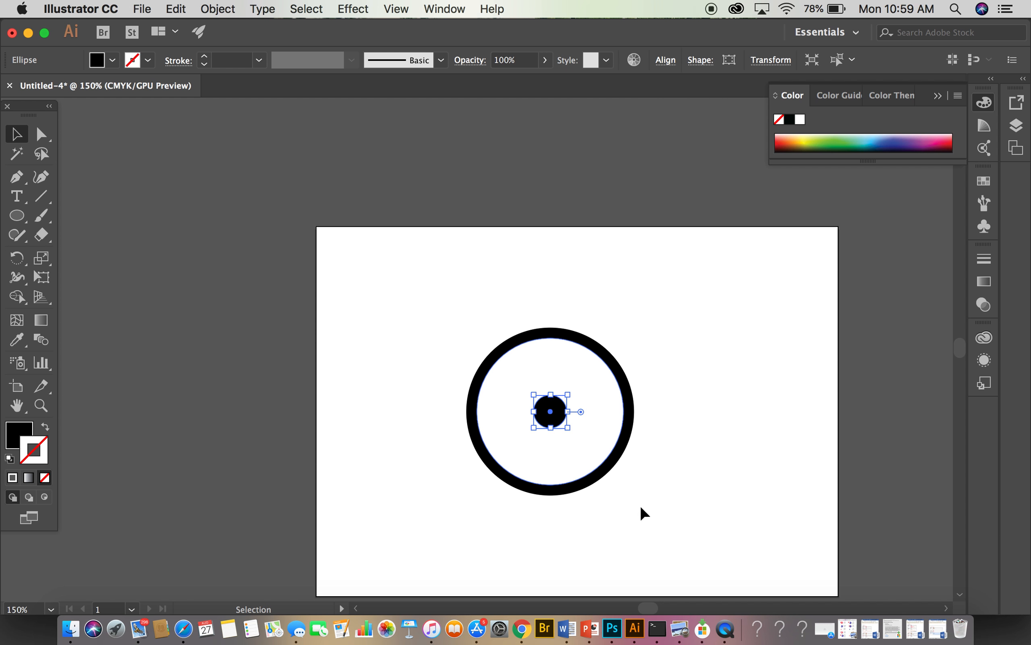
click(694, 509)
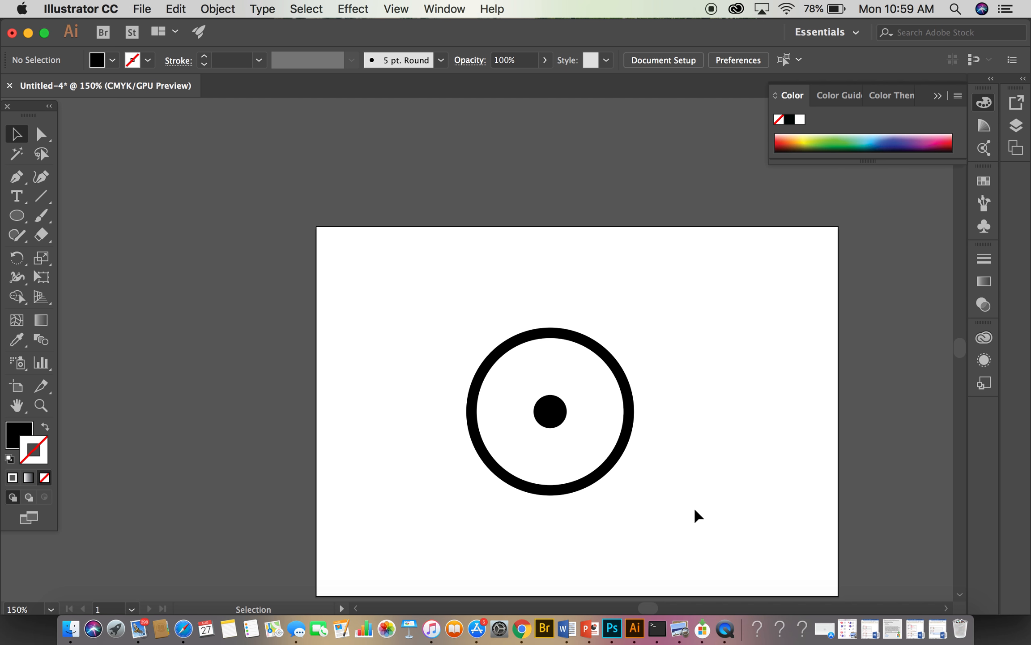
Step: Move the white circle off toward the lower right of the black circle, undo the move and deselect it
drag(577, 428, 668, 470)
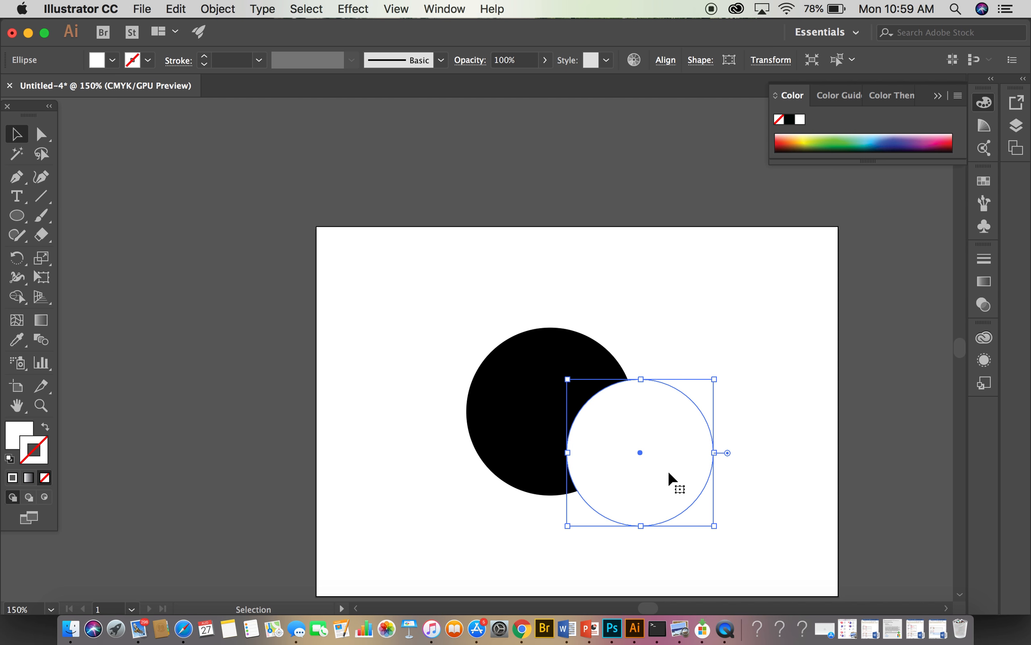
key(super+z)
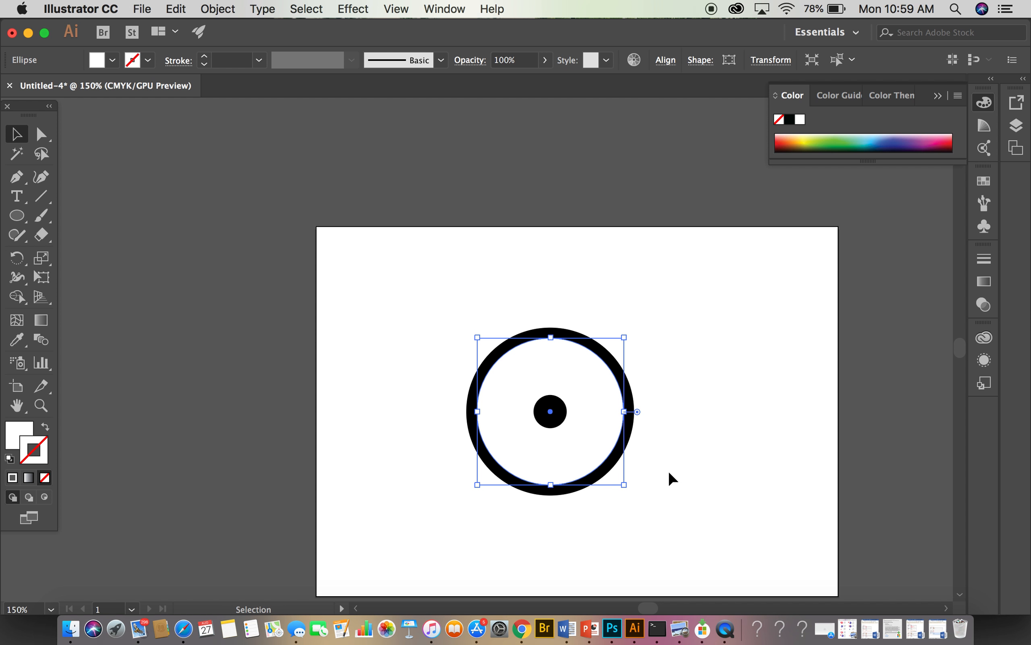
click(636, 467)
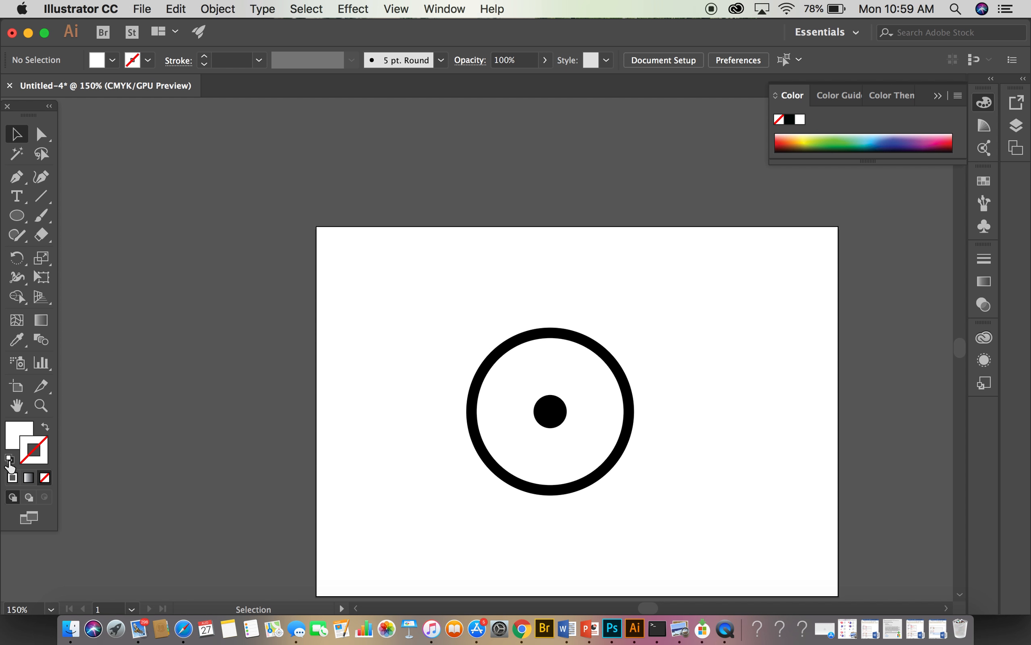
Step: Restore the default white fill and black stroke, and draw a circle in the empty area right of the ring
click(9, 458)
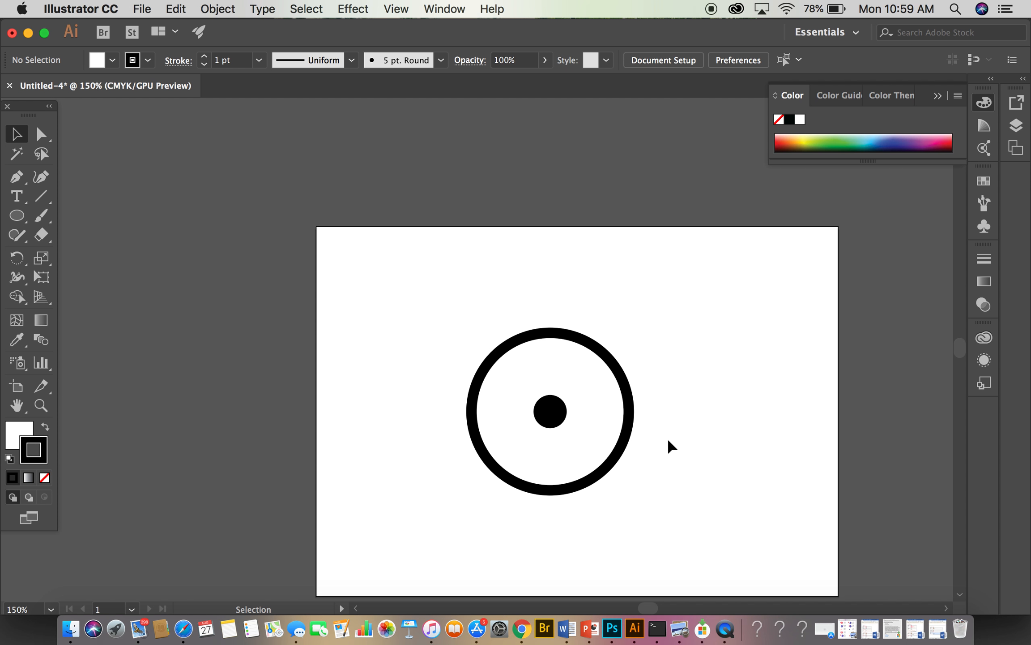
drag(723, 385, 766, 455)
click(17, 217)
drag(704, 358, 787, 477)
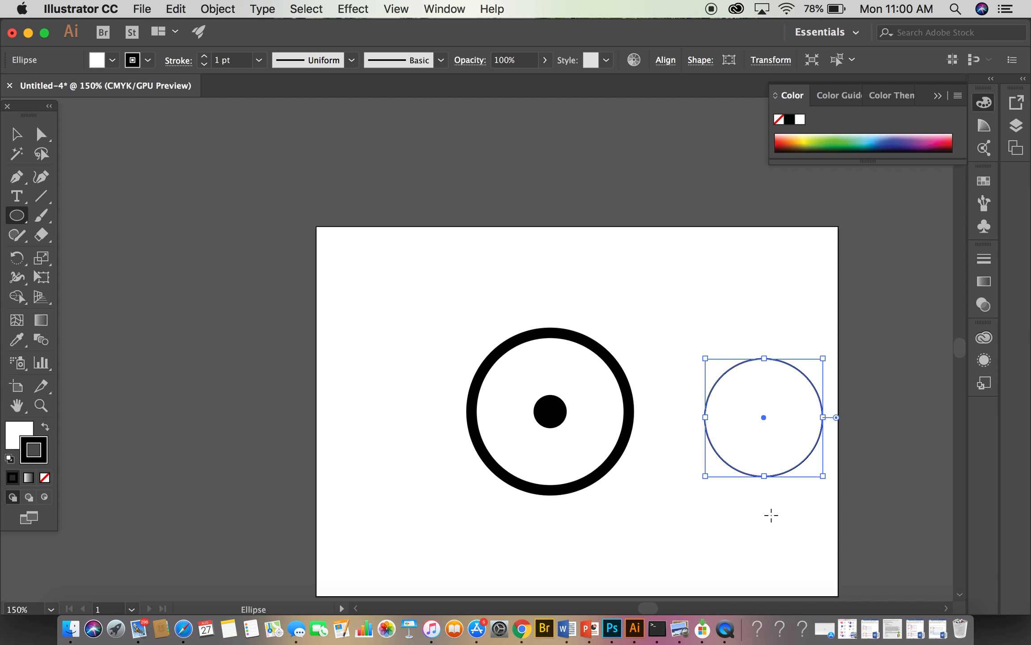
Step: Set the stroke weight of the outlined circle beside the ring to 7 pt
click(257, 61)
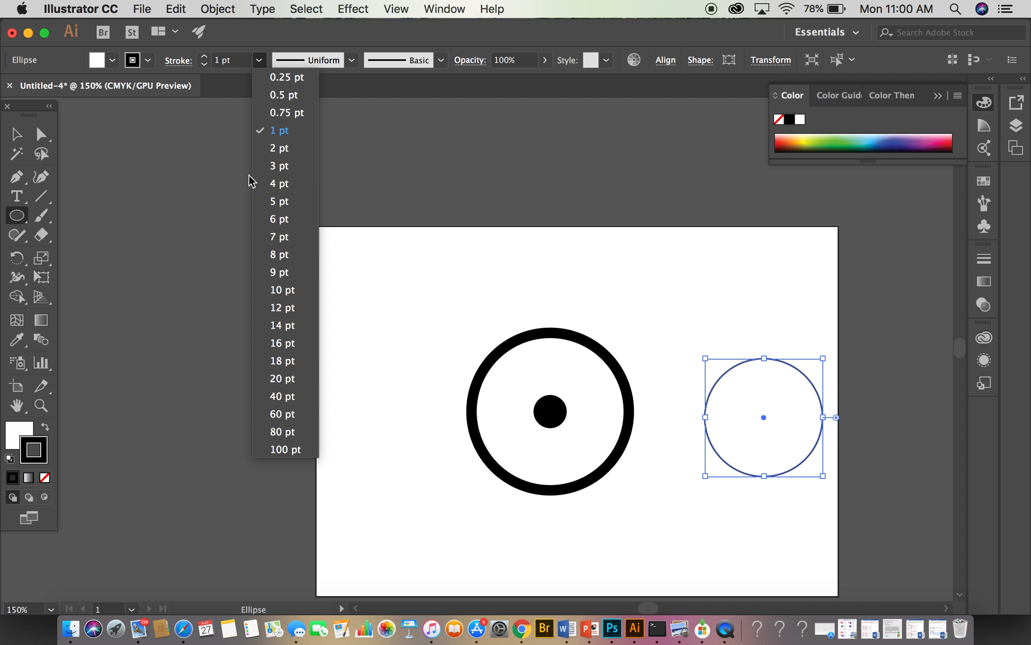
click(283, 238)
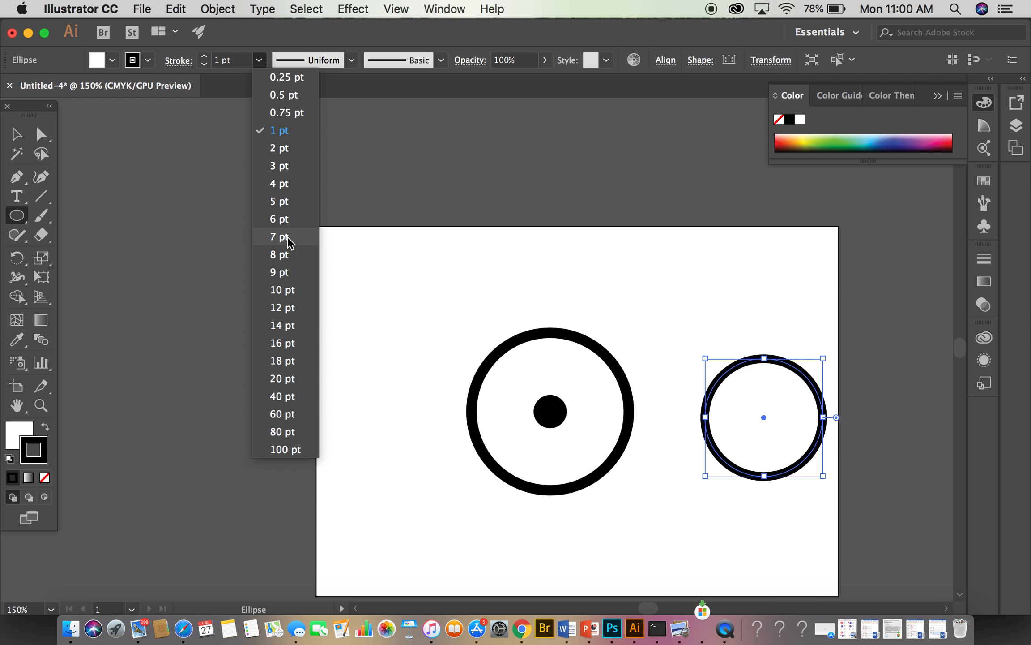
click(753, 506)
click(478, 352)
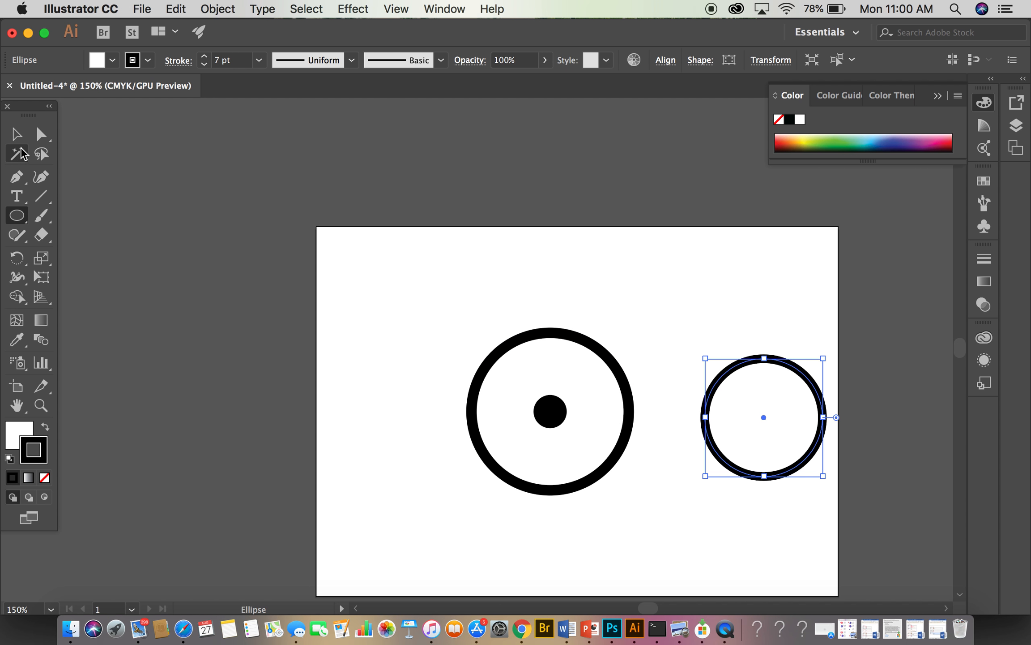
Step: Move the small black circle and the white circle away one at a time with the Selection tool, undoing each move
click(16, 134)
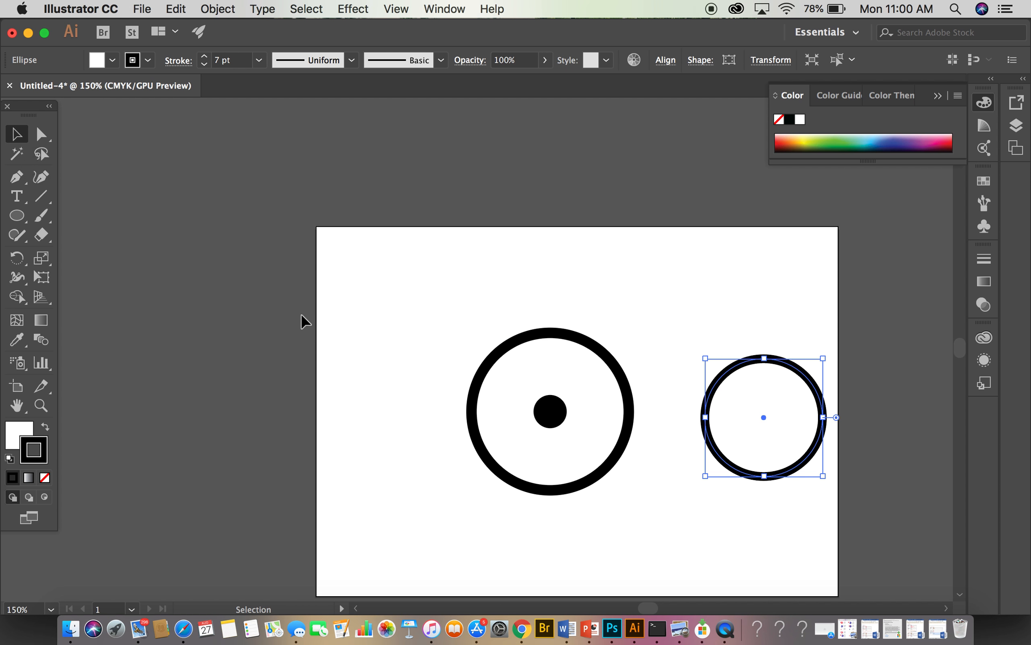
drag(549, 411, 605, 492)
key(super+z)
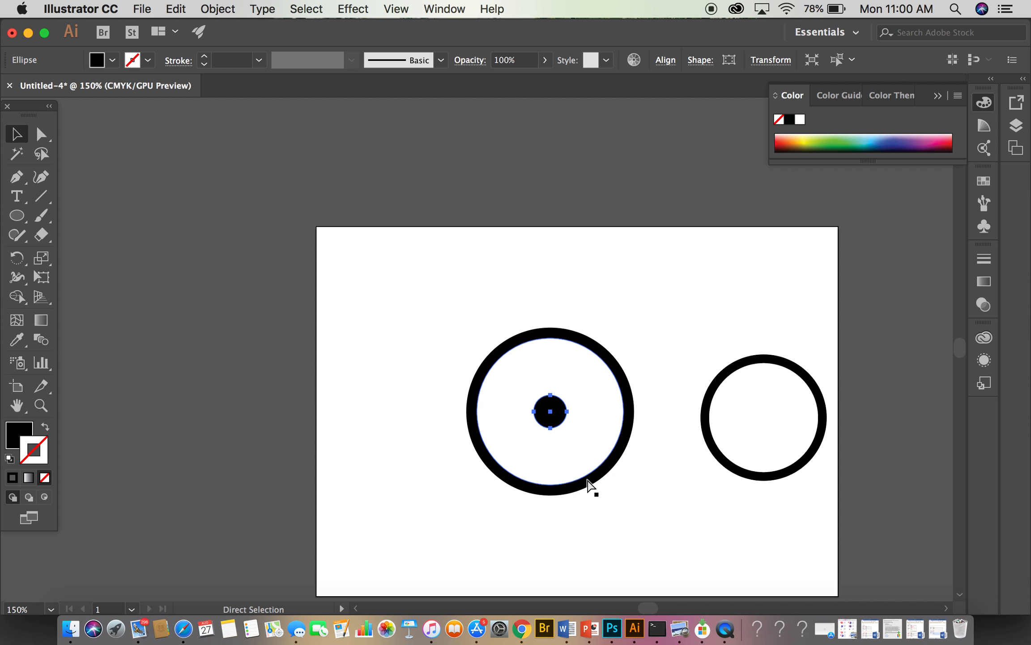
drag(569, 455, 629, 534)
key(super+z)
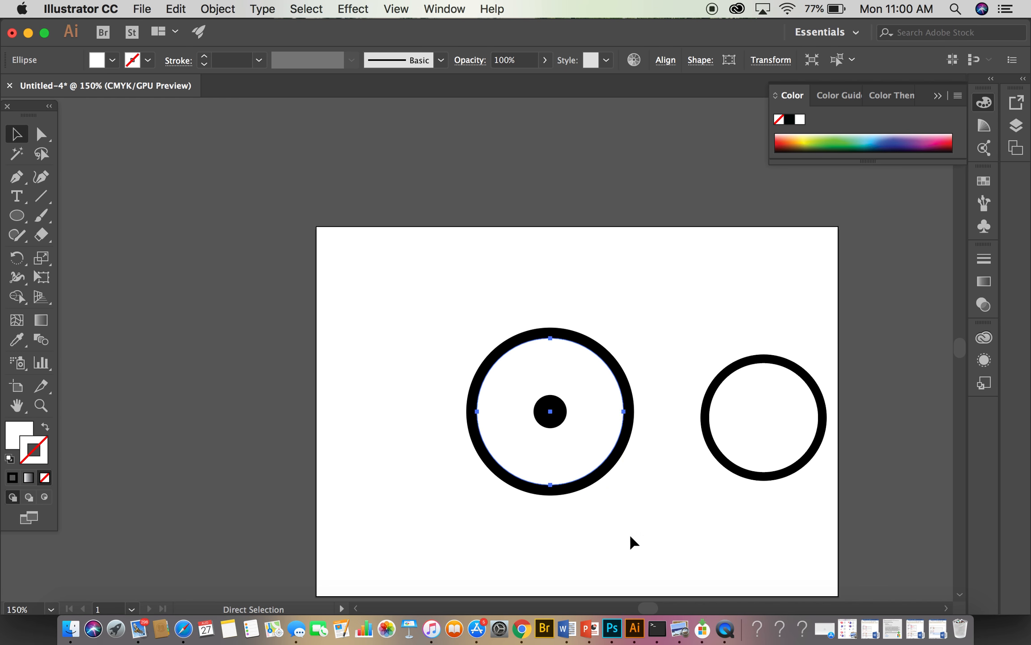
Step: Select the large black circle at the back, try shifting it downward, and undo the change
mouse_move(552, 498)
mouse_down()
mouse_move(559, 494)
mouse_move(559, 534)
mouse_move(550, 497)
mouse_up()
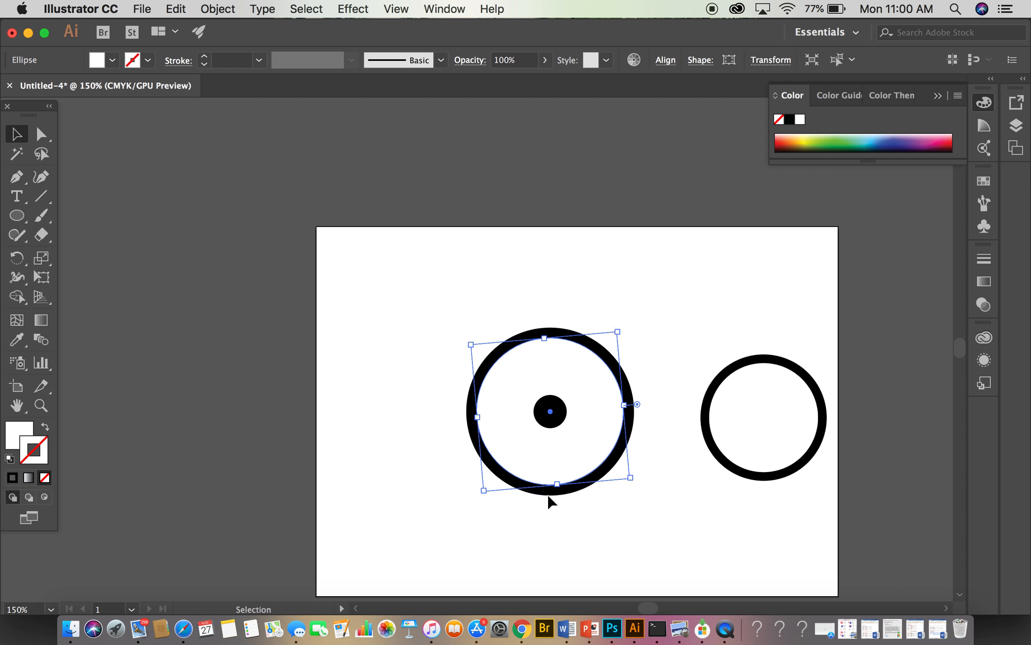
click(550, 492)
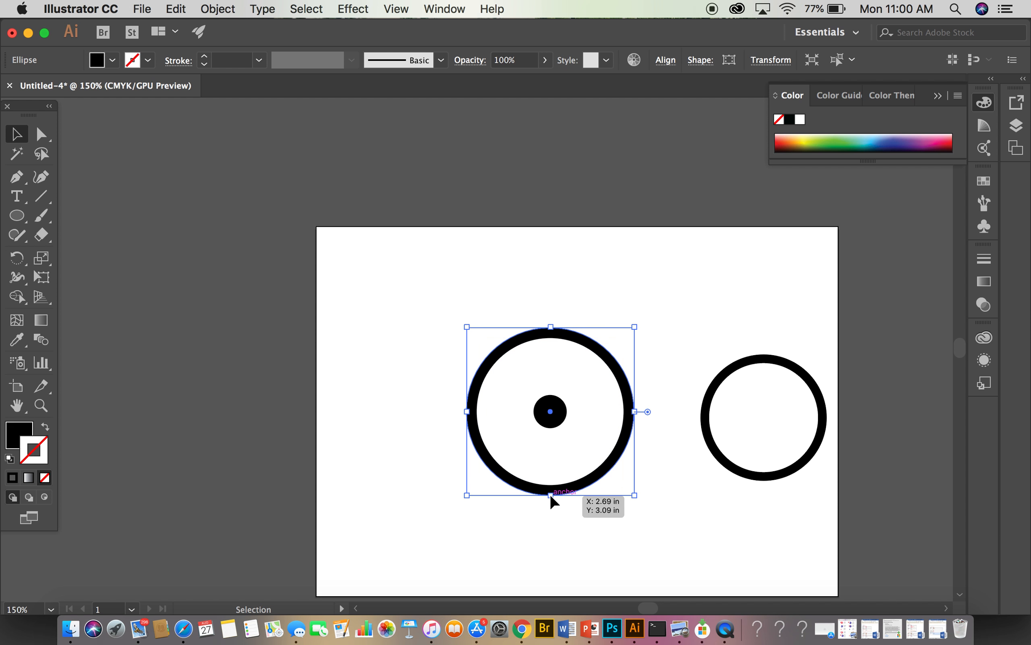
drag(552, 494, 556, 529)
key(super+z)
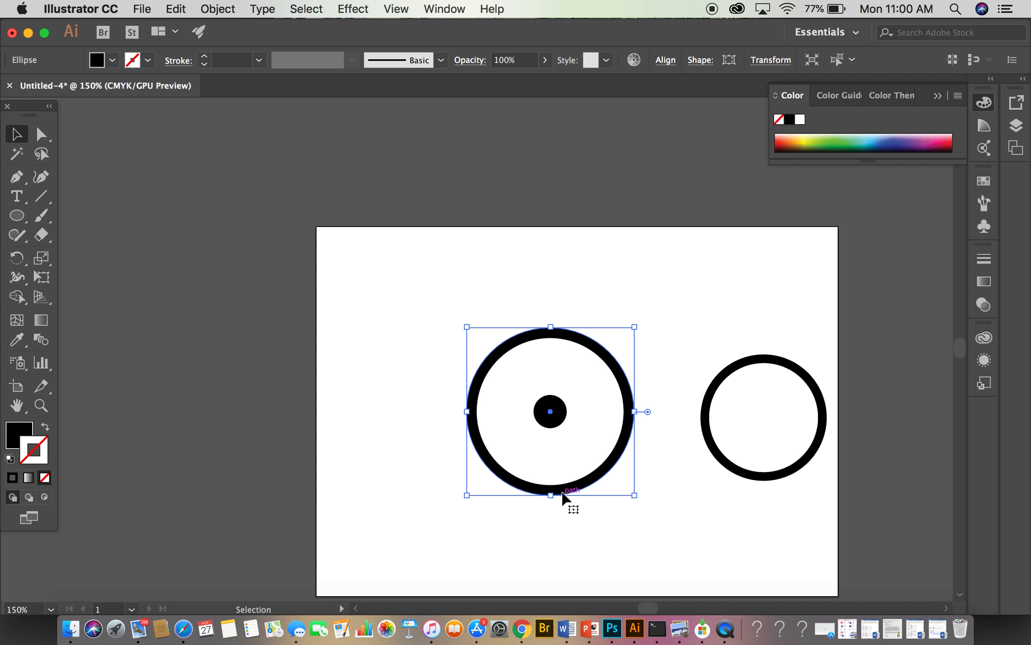
Step: Delete the separate outlined circle to the right of the ring
drag(801, 512, 833, 498)
key(Delete)
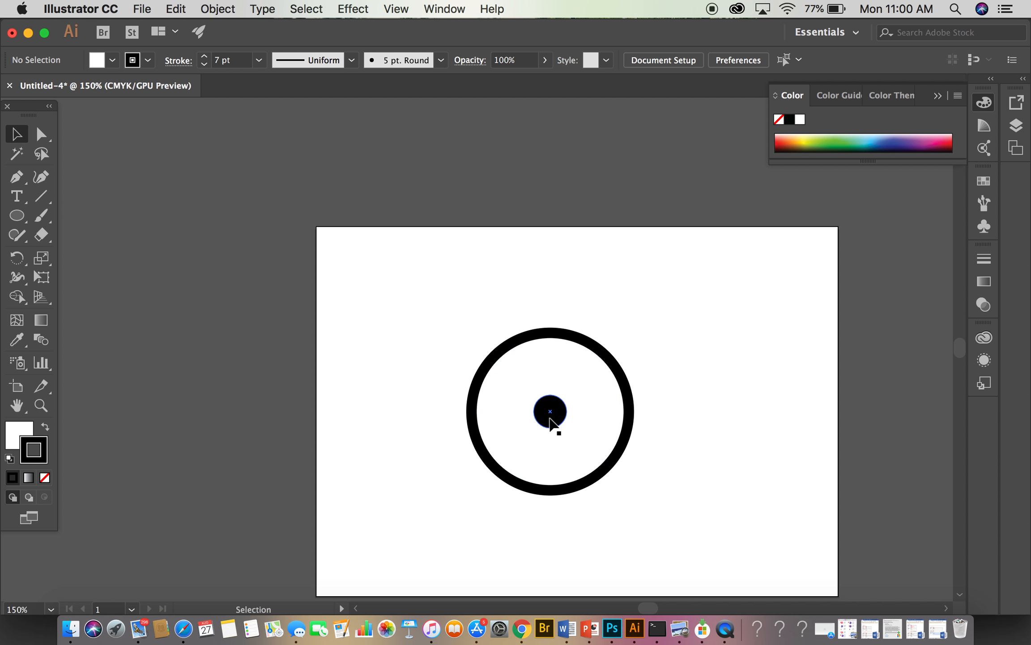
Step: Move the small black circle outside the ring's lower-right edge, and undo the moves to bring it back to the centre
drag(556, 424, 641, 467)
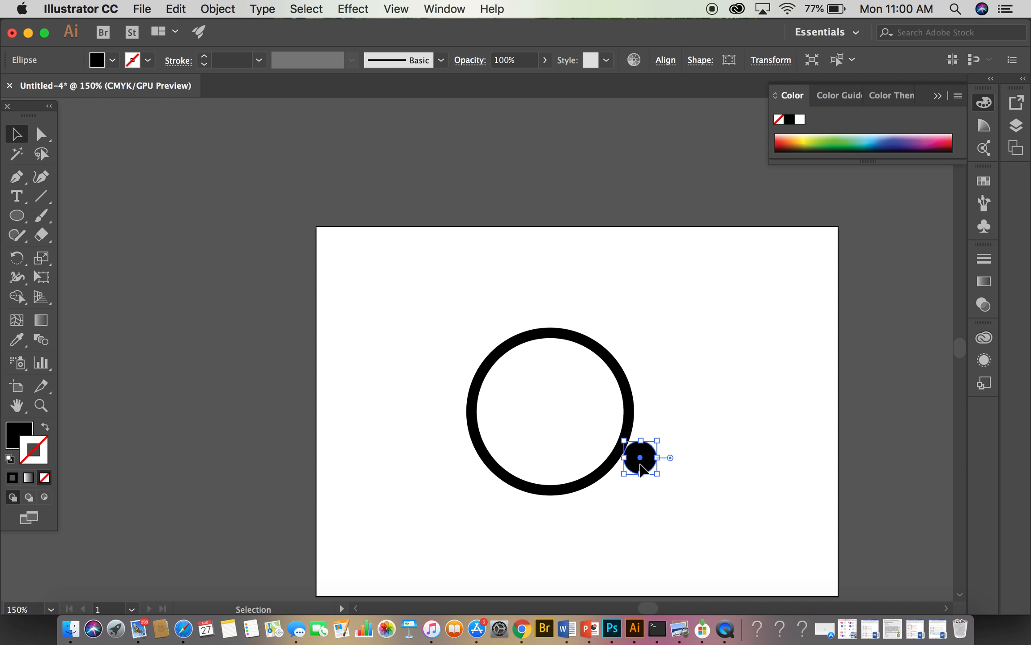
mouse_move(641, 465)
mouse_down()
mouse_move(541, 408)
mouse_move(644, 446)
mouse_move(637, 483)
mouse_up()
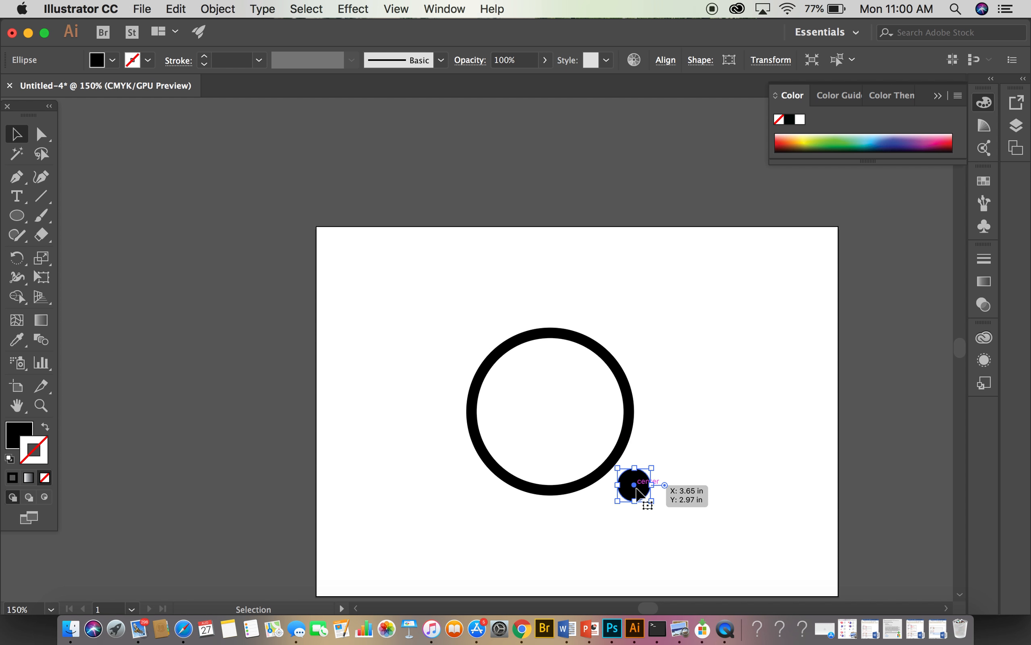
key(super+z)
key(super+z)
key(shift+super+z)
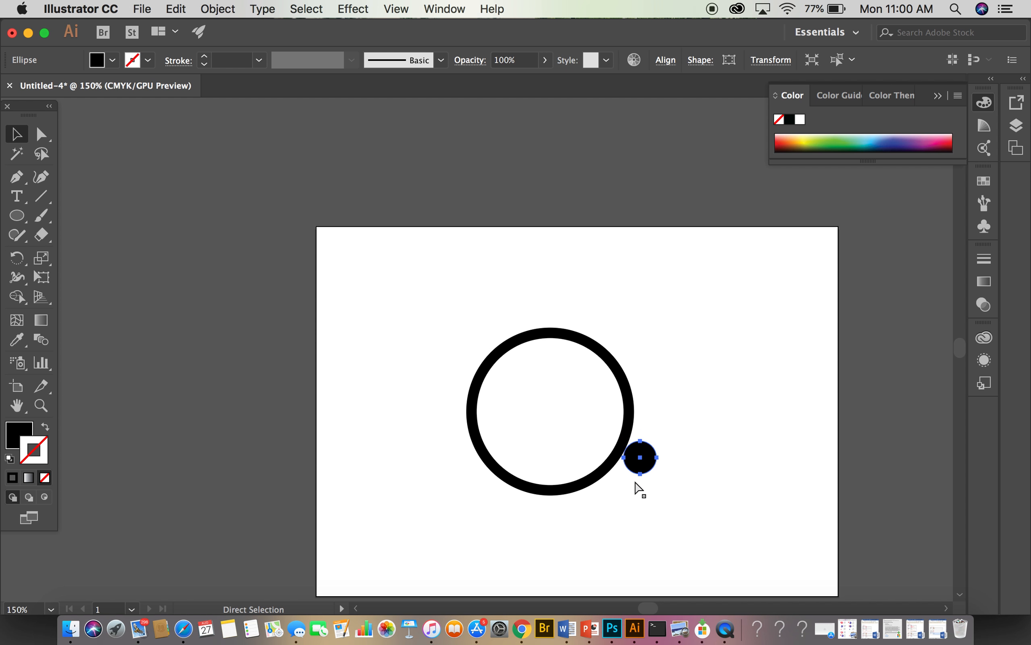
key(super+z)
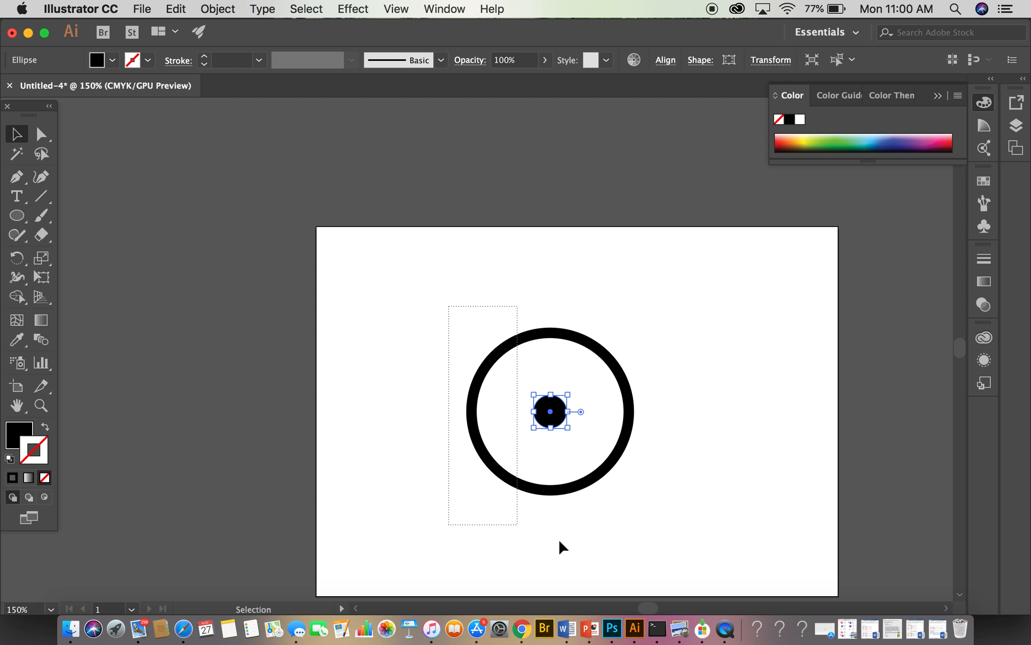
Step: Select all three concentric circles and group them
drag(558, 537, 661, 519)
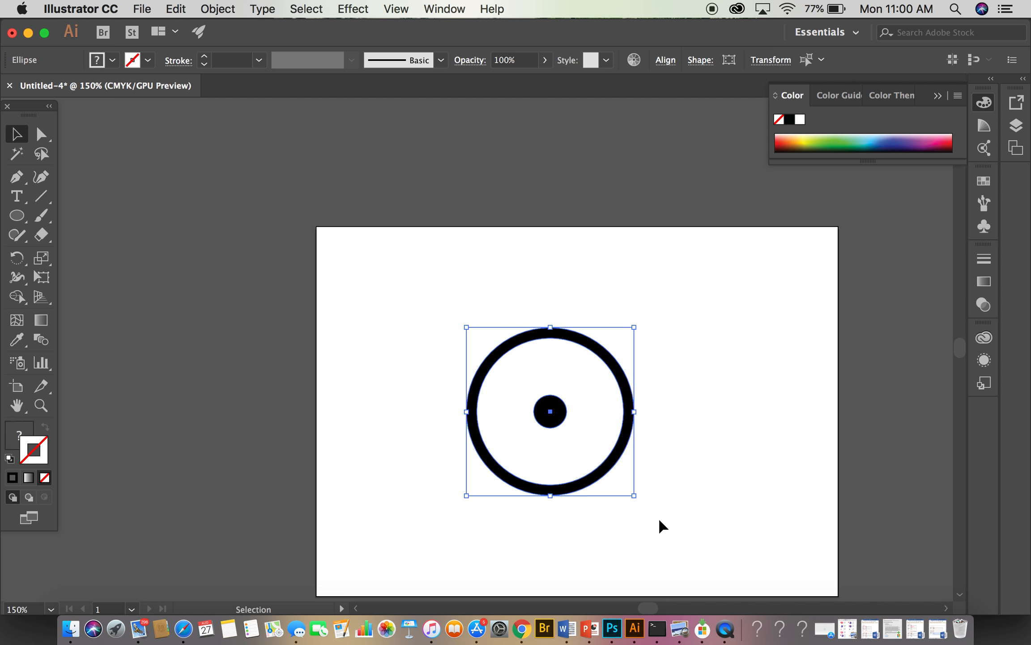
right_click(551, 475)
key(Escape)
right_click(550, 473)
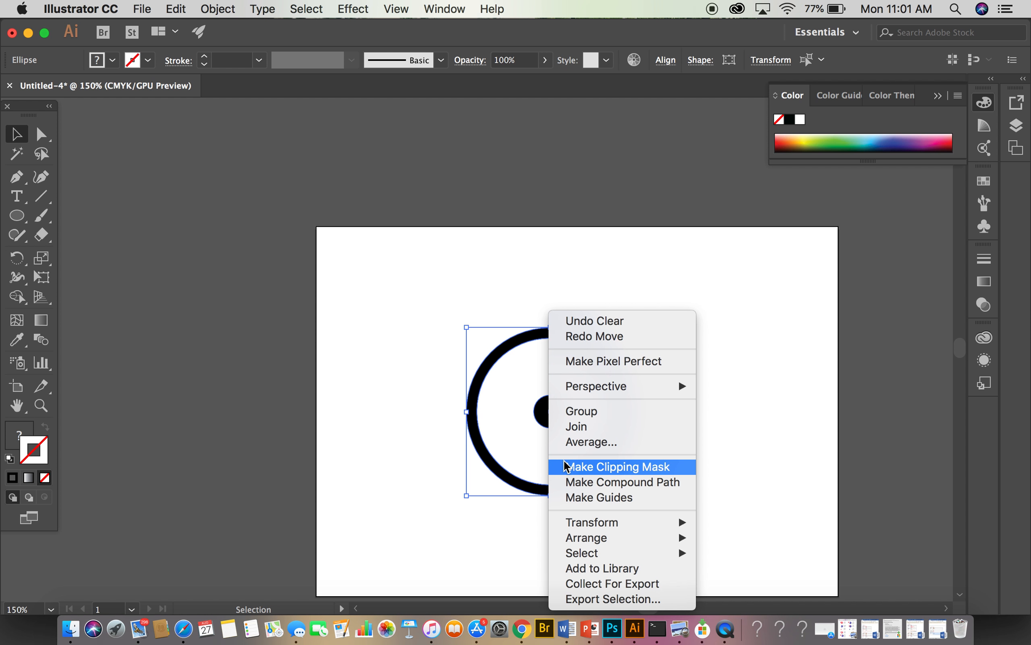
click(582, 412)
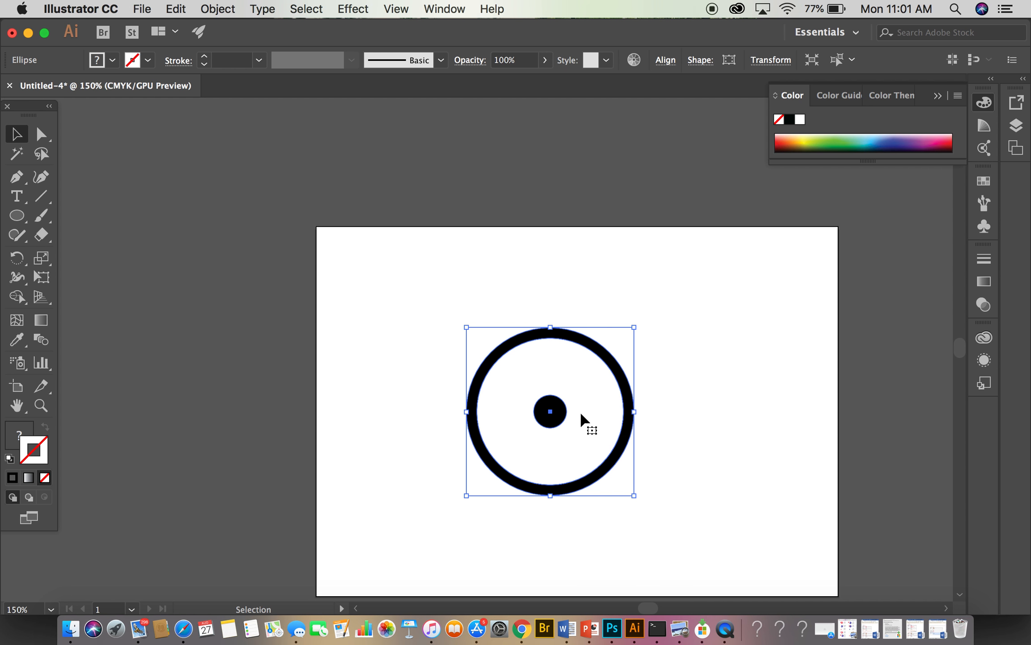
Step: Move the grouped circles around the artboard and leave them in its lower-right area
mouse_move(599, 477)
mouse_down()
mouse_move(623, 517)
mouse_move(475, 464)
mouse_up()
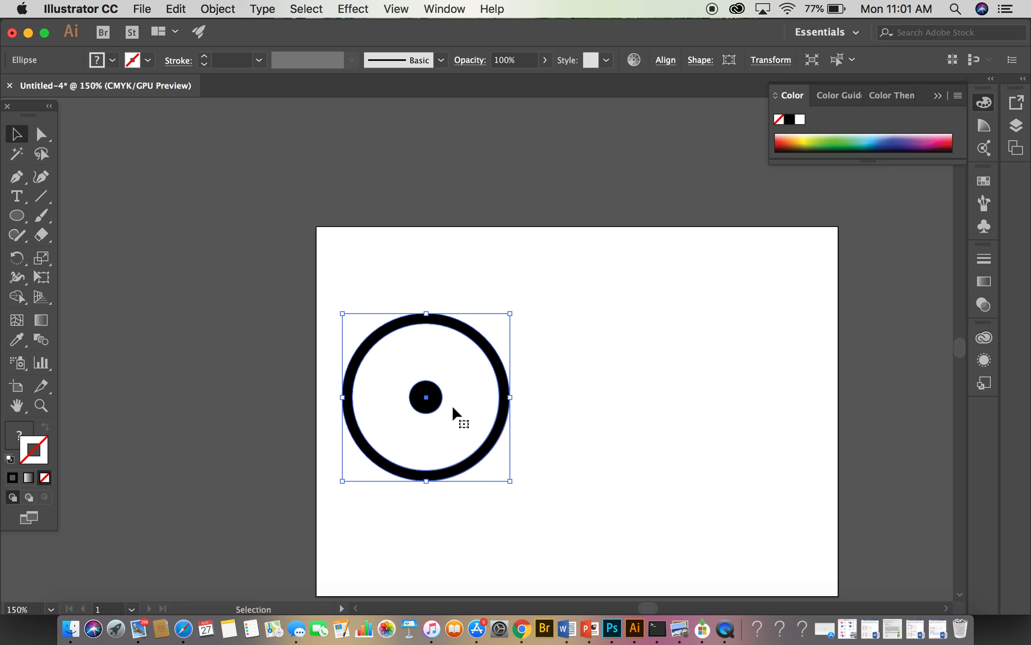
drag(445, 399, 565, 398)
drag(589, 441, 739, 530)
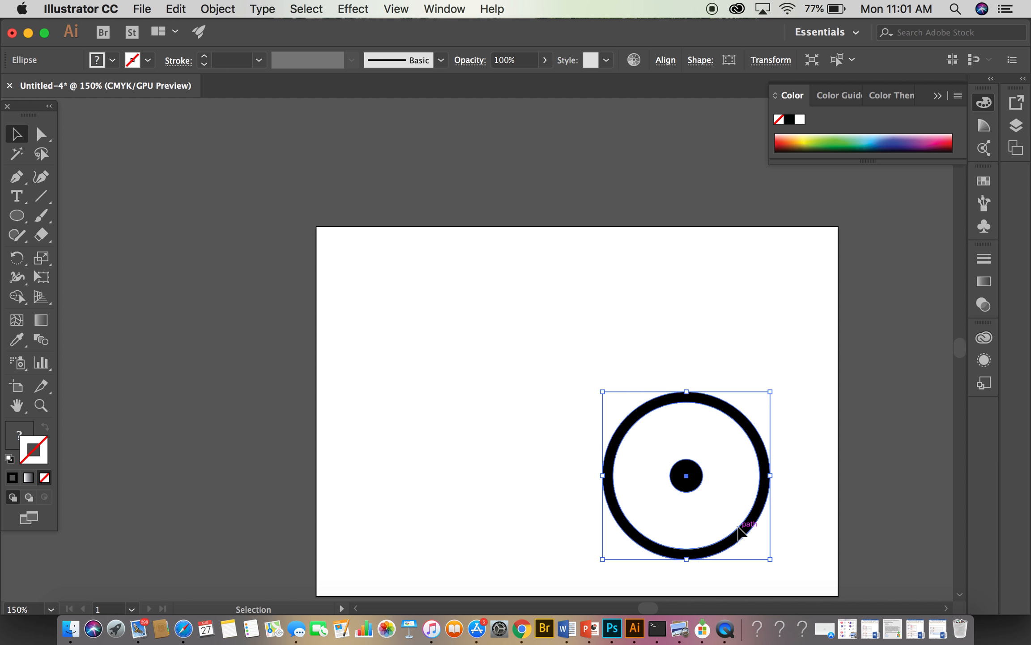